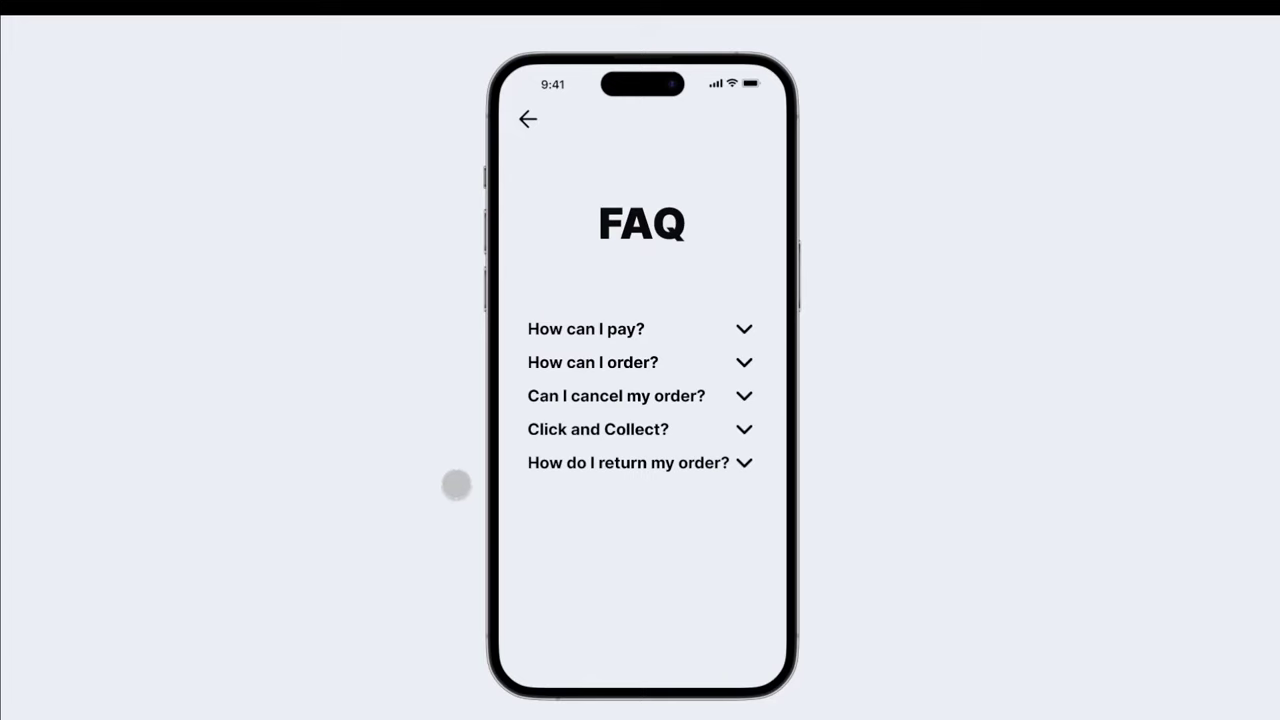
Step: Expand all five FAQ answers, from 'How can I pay?' to returns, and scroll through them
{"action": "left_click", "coordinate": [742, 330]}
{"action": "left_click", "coordinate": [744, 409]}
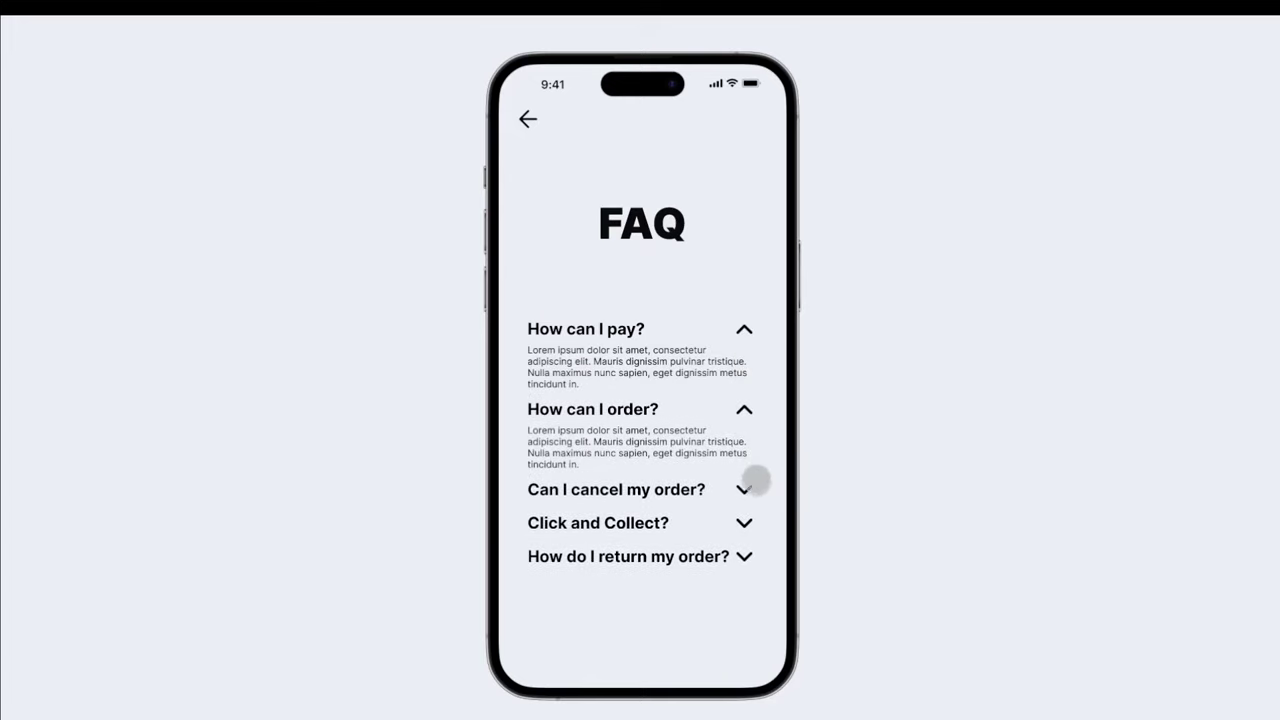
{"action": "left_click", "coordinate": [744, 487]}
{"action": "left_click", "coordinate": [745, 569]}
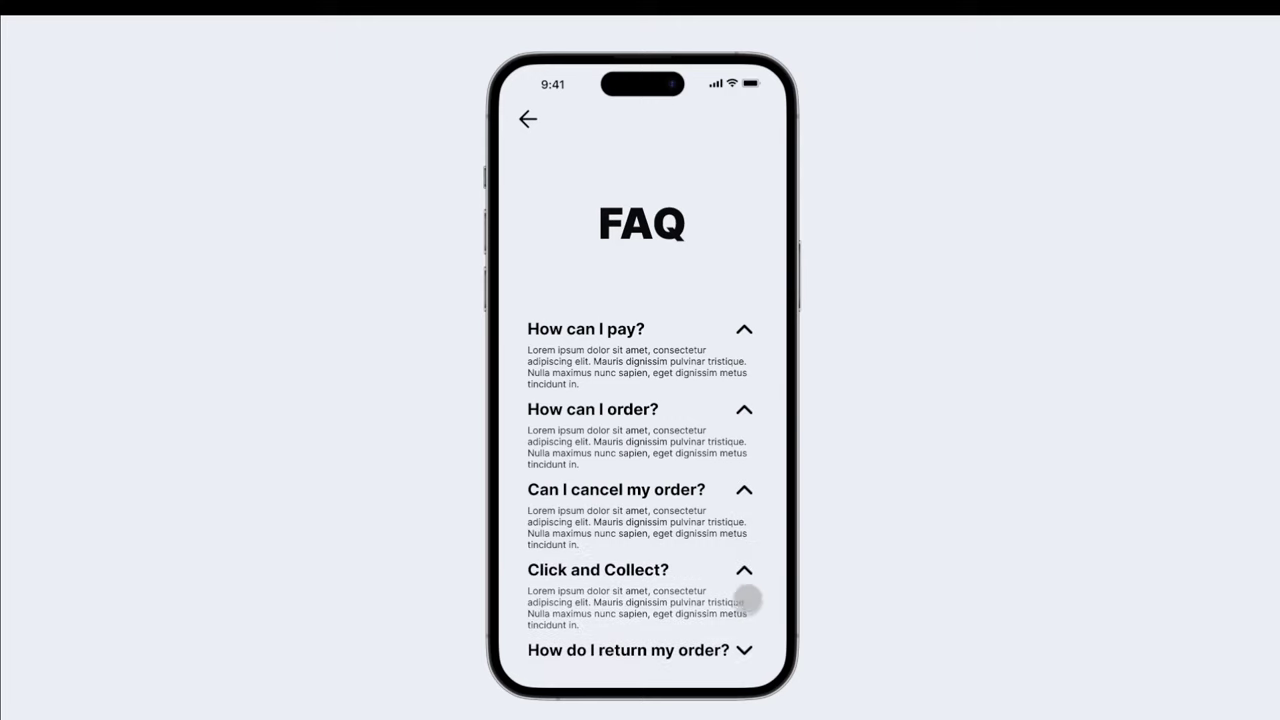
{"action": "left_click", "coordinate": [745, 648]}
{"action": "scroll", "coordinate": [731, 632], "scroll_direction": "down", "scroll_amount": 2}
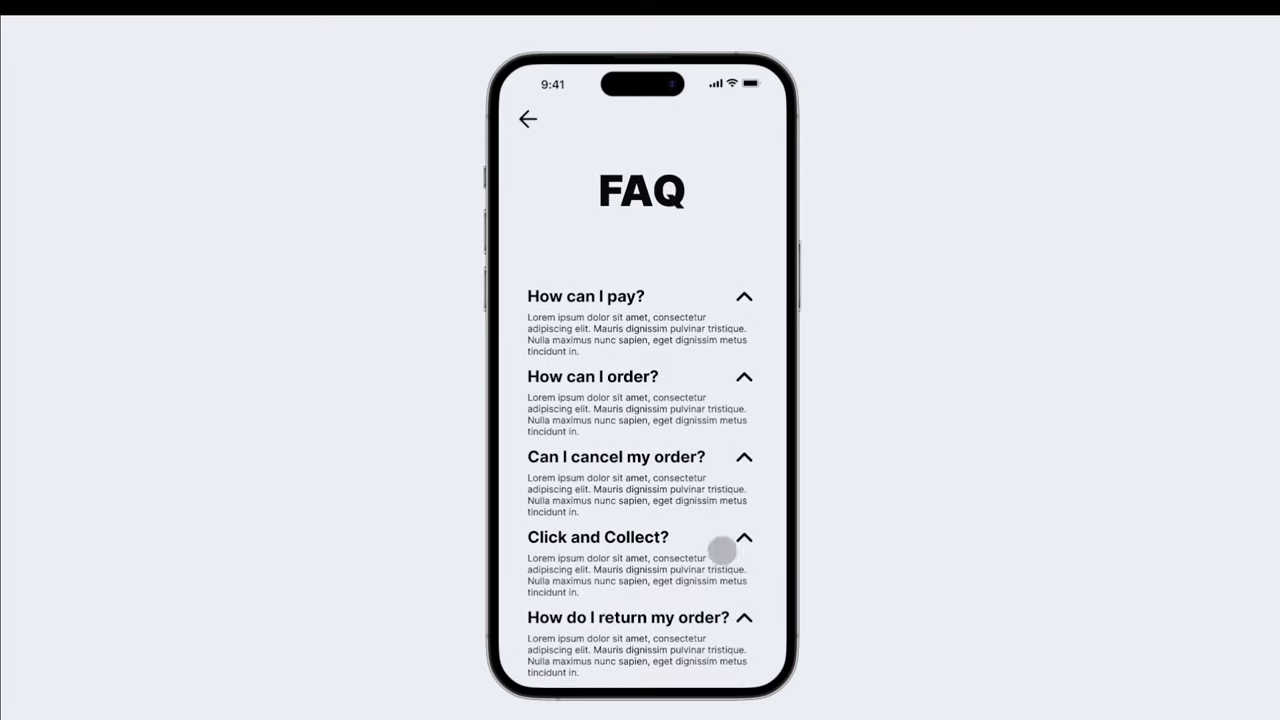
{"action": "scroll", "coordinate": [723, 414], "scroll_direction": "up", "scroll_amount": 2}
{"action": "scroll", "coordinate": [706, 569], "scroll_direction": "down", "scroll_amount": 3}
{"action": "scroll", "coordinate": [700, 460], "scroll_direction": "up", "scroll_amount": 2}
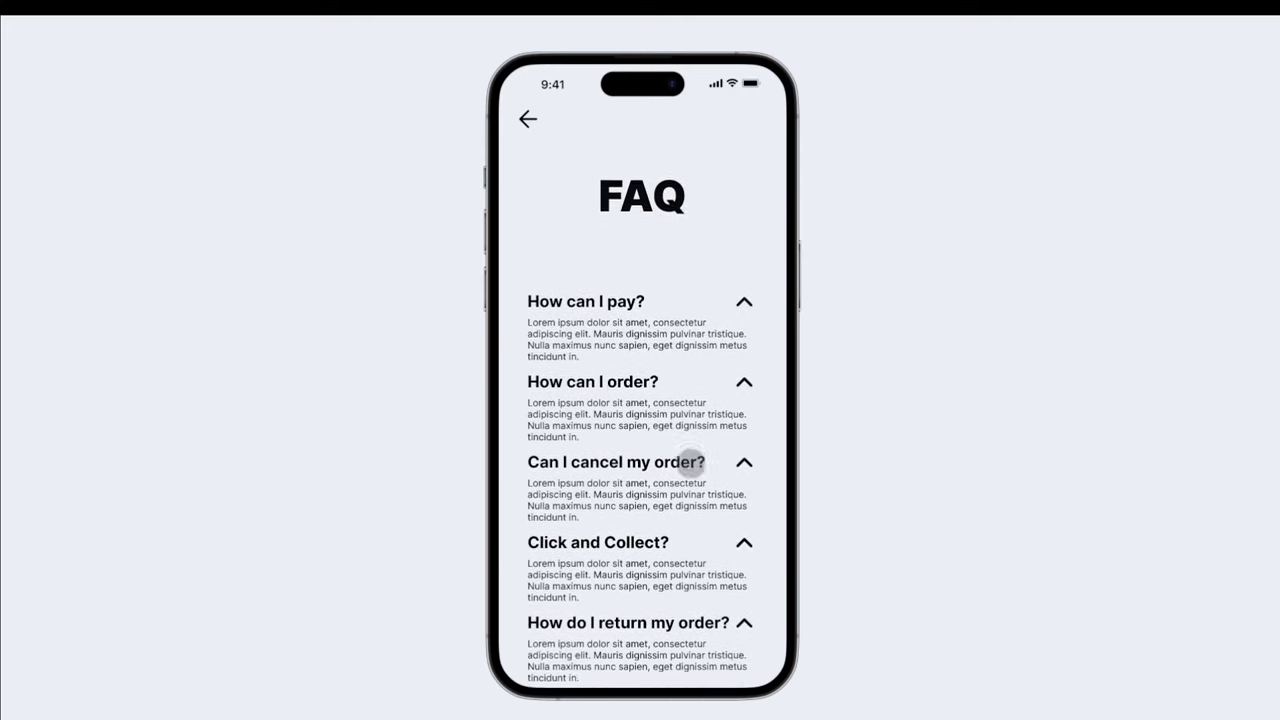
Step: Collapse every FAQ answer again, then toggle 'How can I pay?' open and closed once more
{"action": "left_click", "coordinate": [744, 650]}
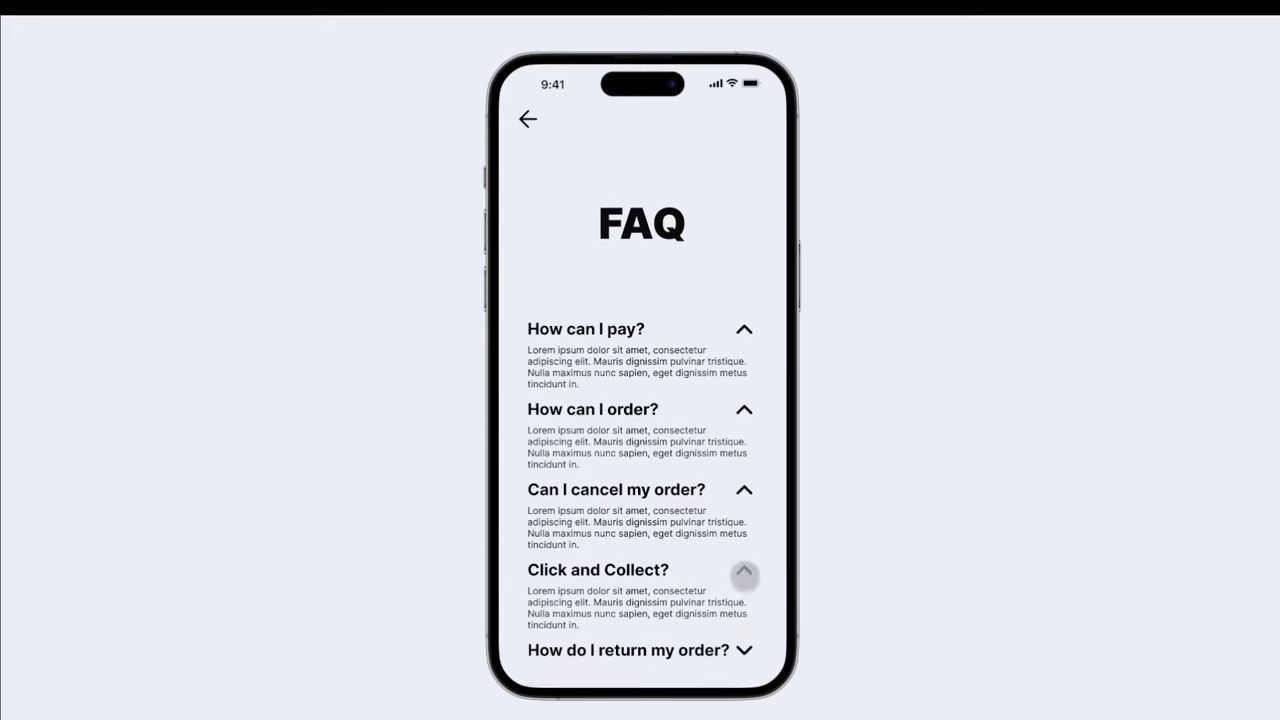
{"action": "left_click", "coordinate": [744, 566]}
{"action": "left_click", "coordinate": [743, 489]}
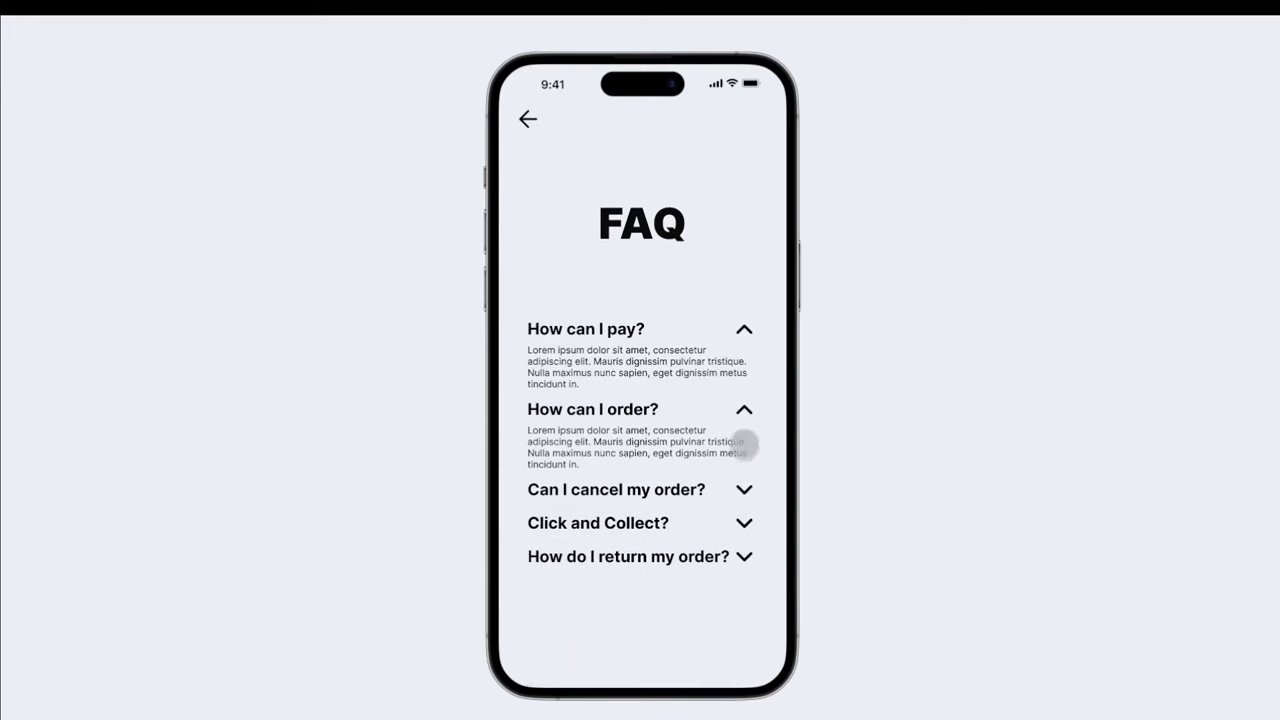
{"action": "left_click", "coordinate": [742, 410]}
{"action": "left_click", "coordinate": [741, 336]}
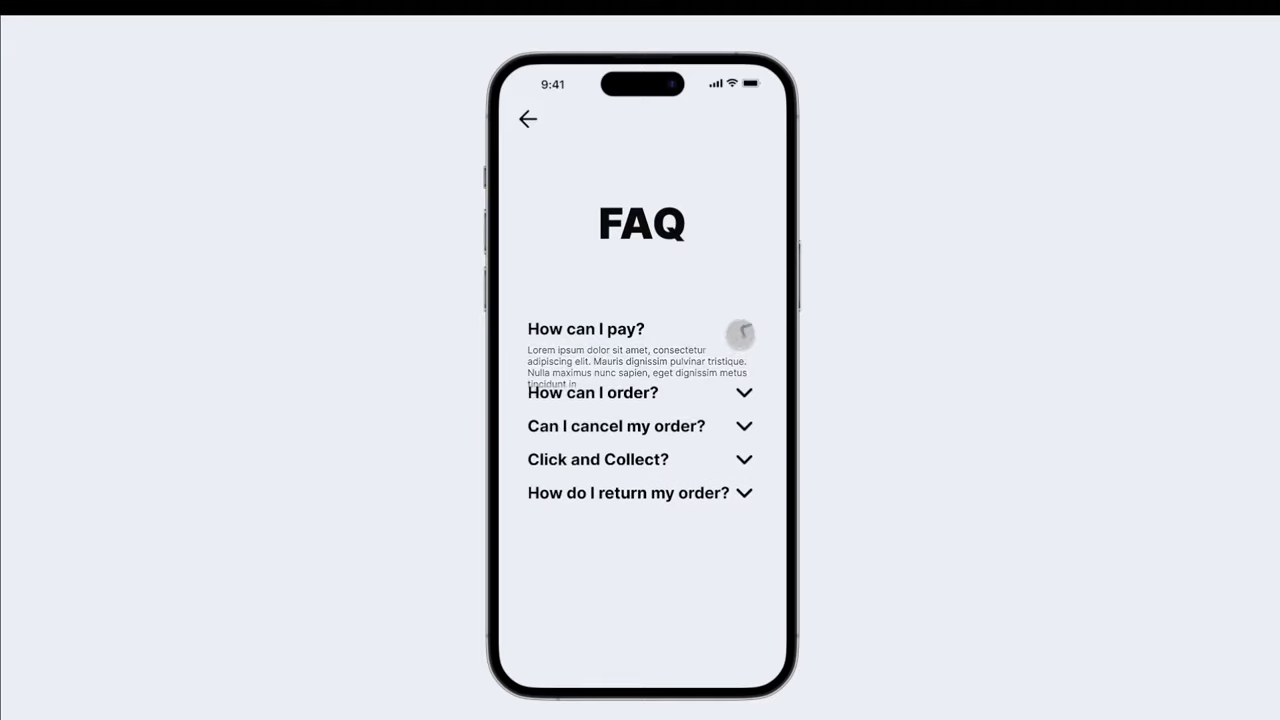
{"action": "left_click", "coordinate": [741, 336]}
{"action": "left_click", "coordinate": [741, 336]}
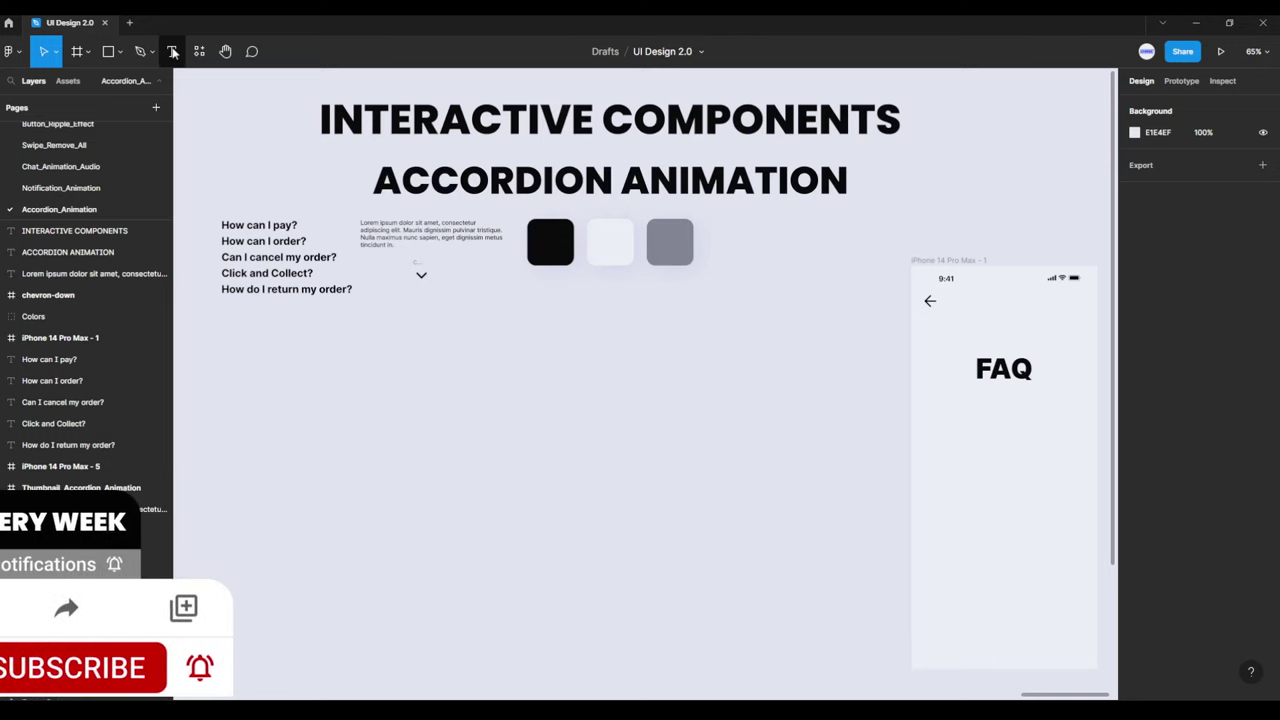
Step: Add a 'How can I pay?' text layer on the empty canvas
{"action": "left_click", "coordinate": [172, 51]}
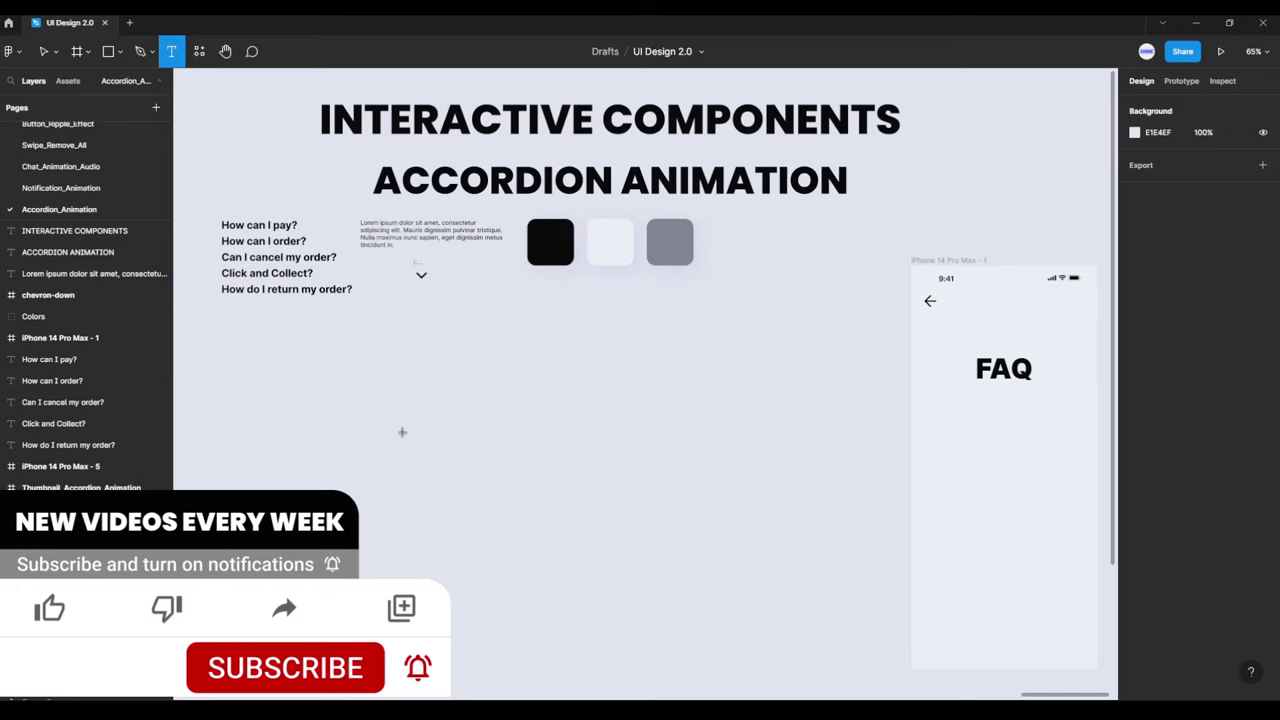
{"action": "left_click", "coordinate": [423, 414]}
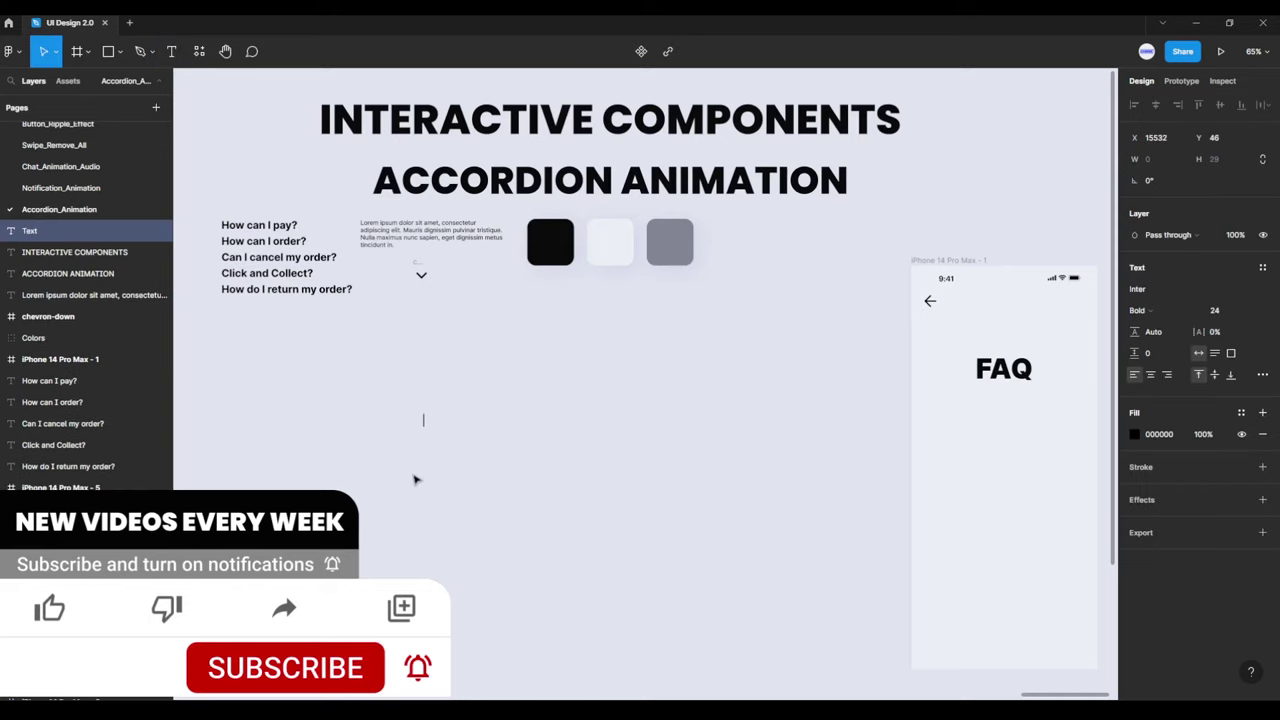
{"action": "type", "text": "How can I pay"}
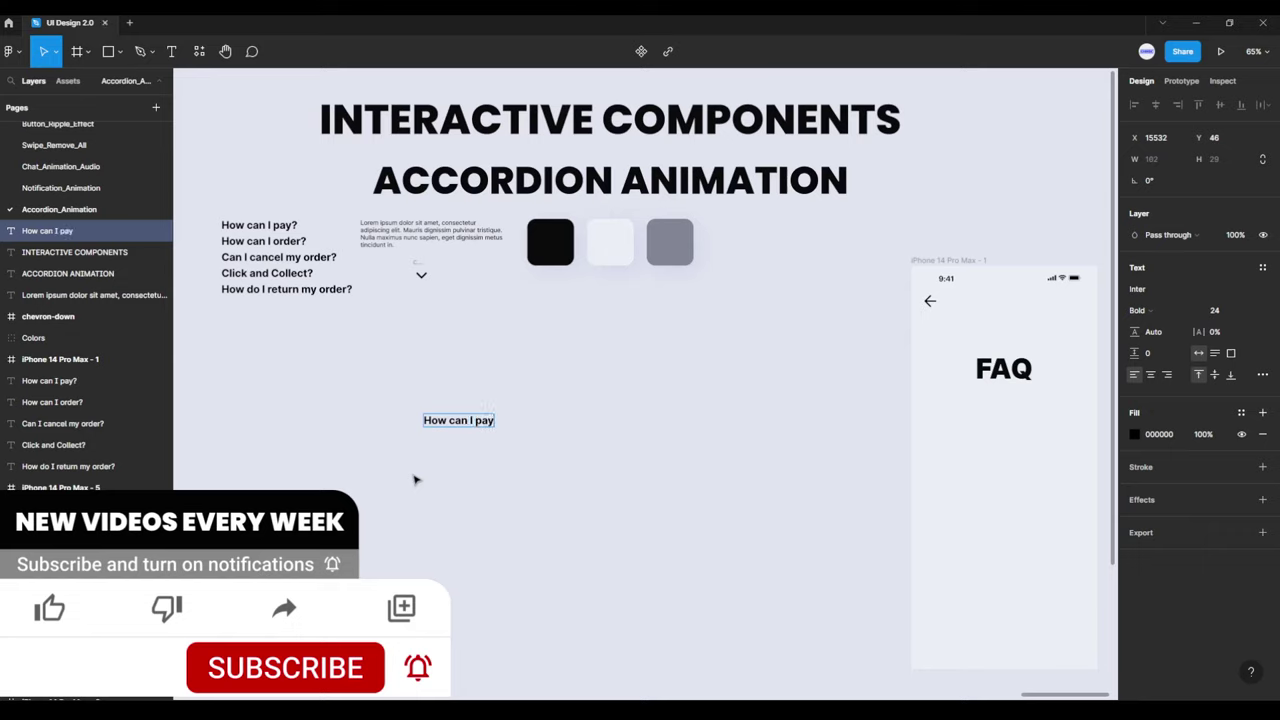
{"action": "type", "text": "?"}
{"action": "key", "text": "Escape"}
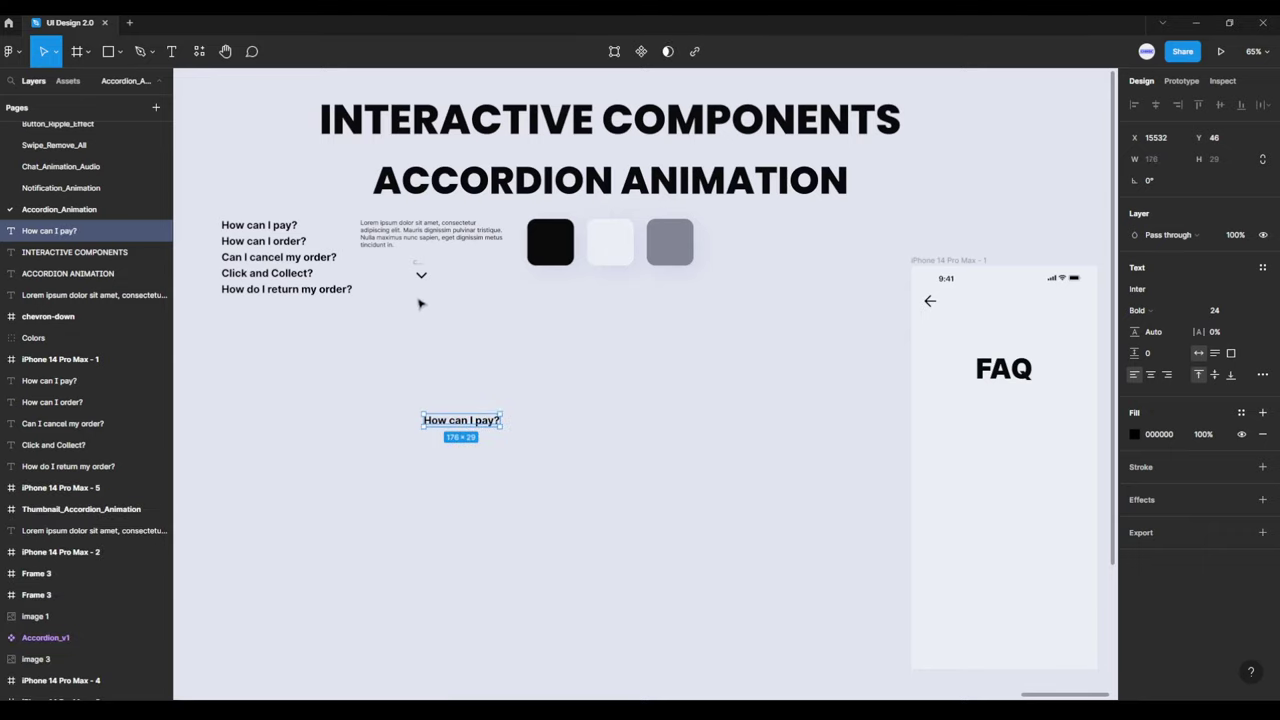
Step: Place the chevron-down icon beside the heading and reposition the pair together
{"action": "left_click_drag", "start_coordinate": [421, 274], "coordinate": [528, 417]}
{"action": "scroll", "coordinate": [491, 428], "scroll_direction": "up", "scroll_amount": 3}
{"action": "scroll", "coordinate": [497, 450], "scroll_direction": "up", "scroll_amount": 3}
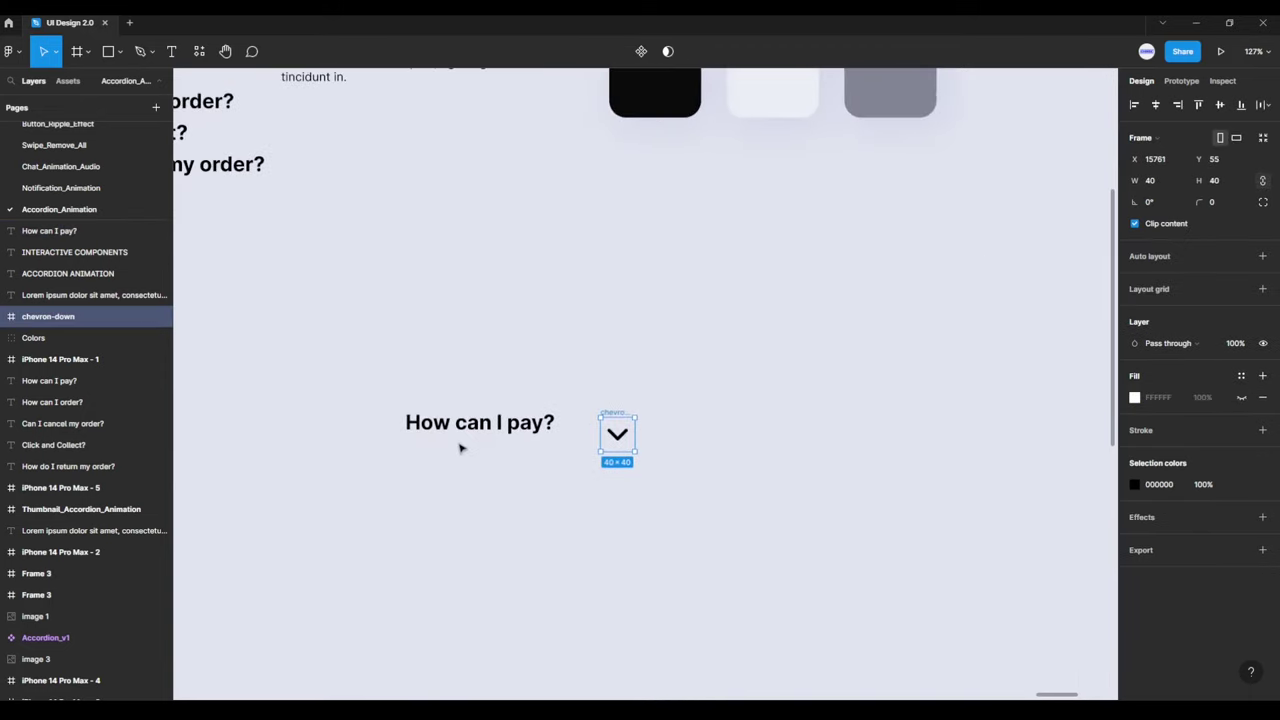
{"action": "left_click_drag", "start_coordinate": [330, 394], "coordinate": [690, 506]}
{"action": "left_click_drag", "start_coordinate": [589, 435], "coordinate": [846, 503]}
{"action": "left_click_drag", "start_coordinate": [980, 543], "coordinate": [866, 413]}
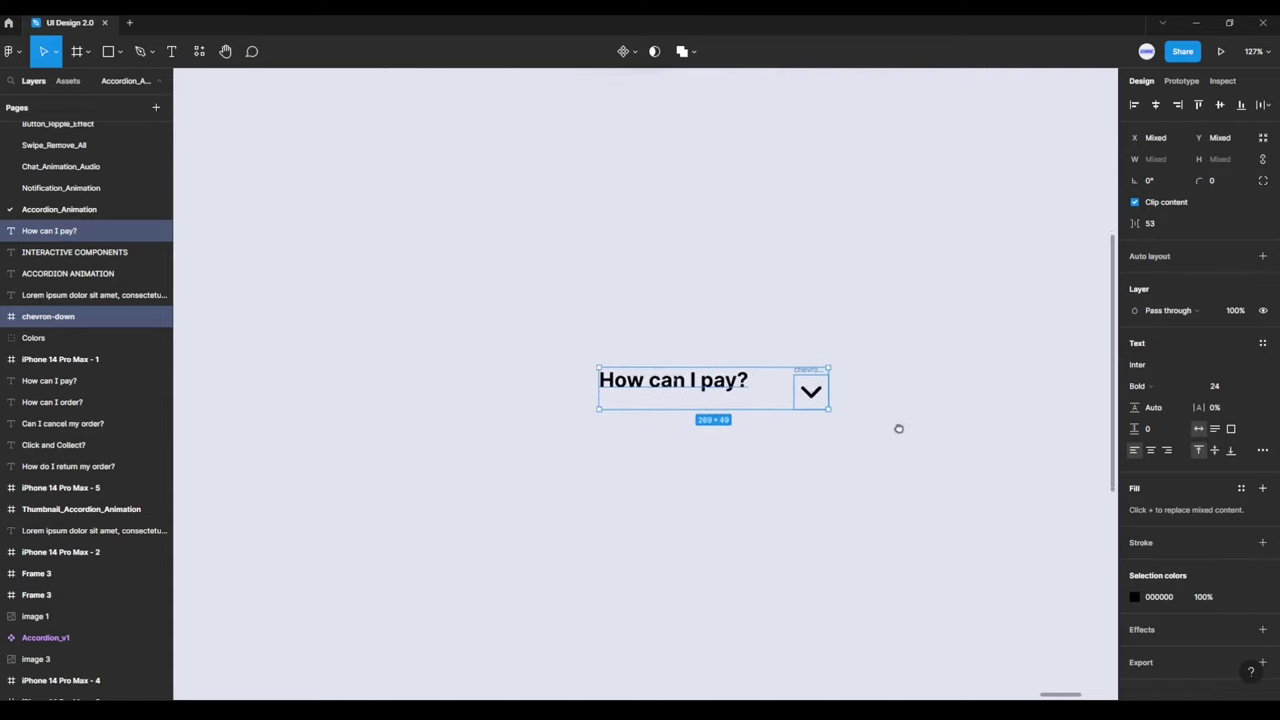
Step: Vertically align heading and chevron, nudge the chevron right until the pair spans 344 × 40
{"action": "left_click", "coordinate": [1220, 104]}
{"action": "left_click", "coordinate": [826, 384]}
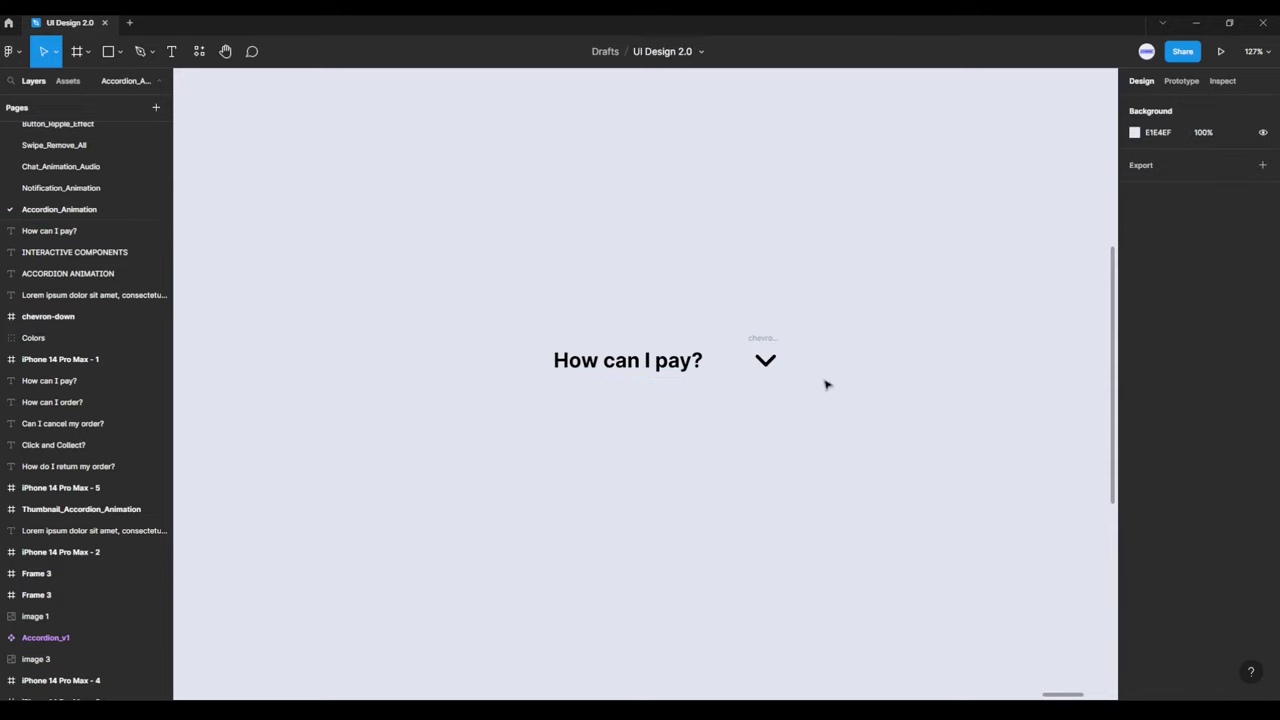
{"action": "left_click", "coordinate": [766, 358]}
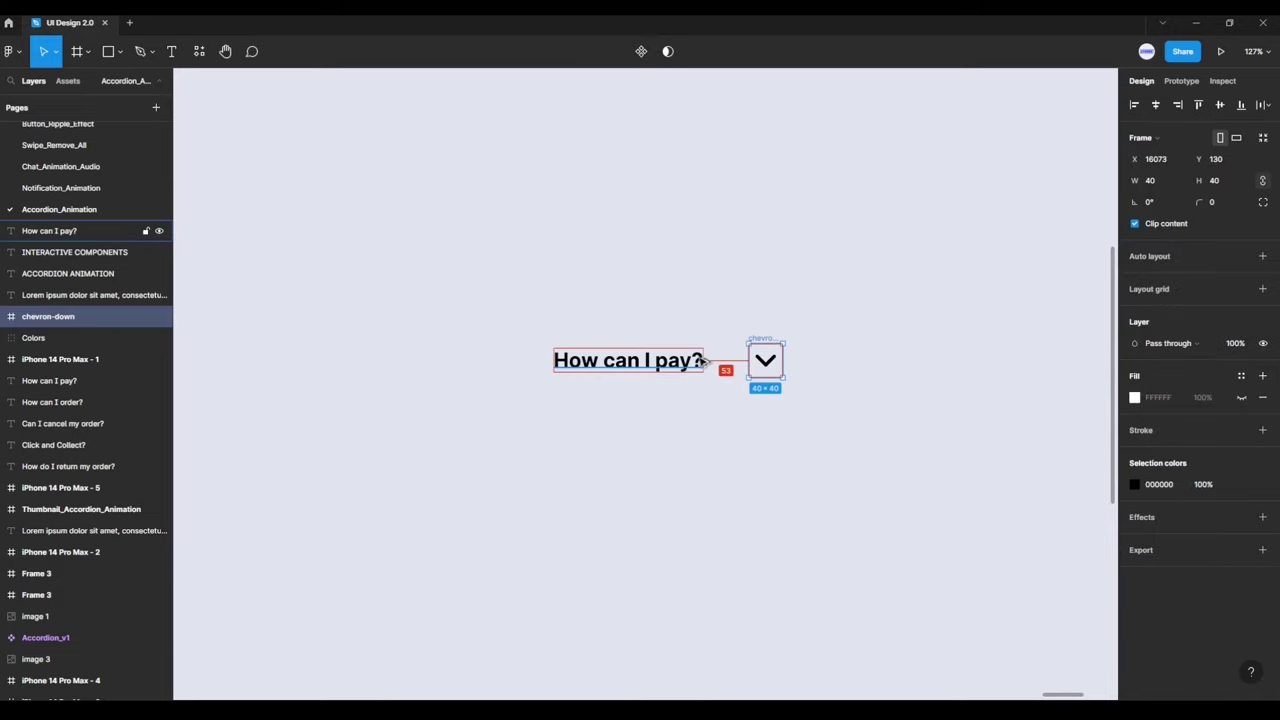
{"action": "key", "text": "Right"}
{"action": "key", "text": "Right"}
{"action": "key", "text": "Right"}
{"action": "key", "text": "Right"}
{"action": "key", "text": "Right"}
{"action": "key", "text": "Right"}
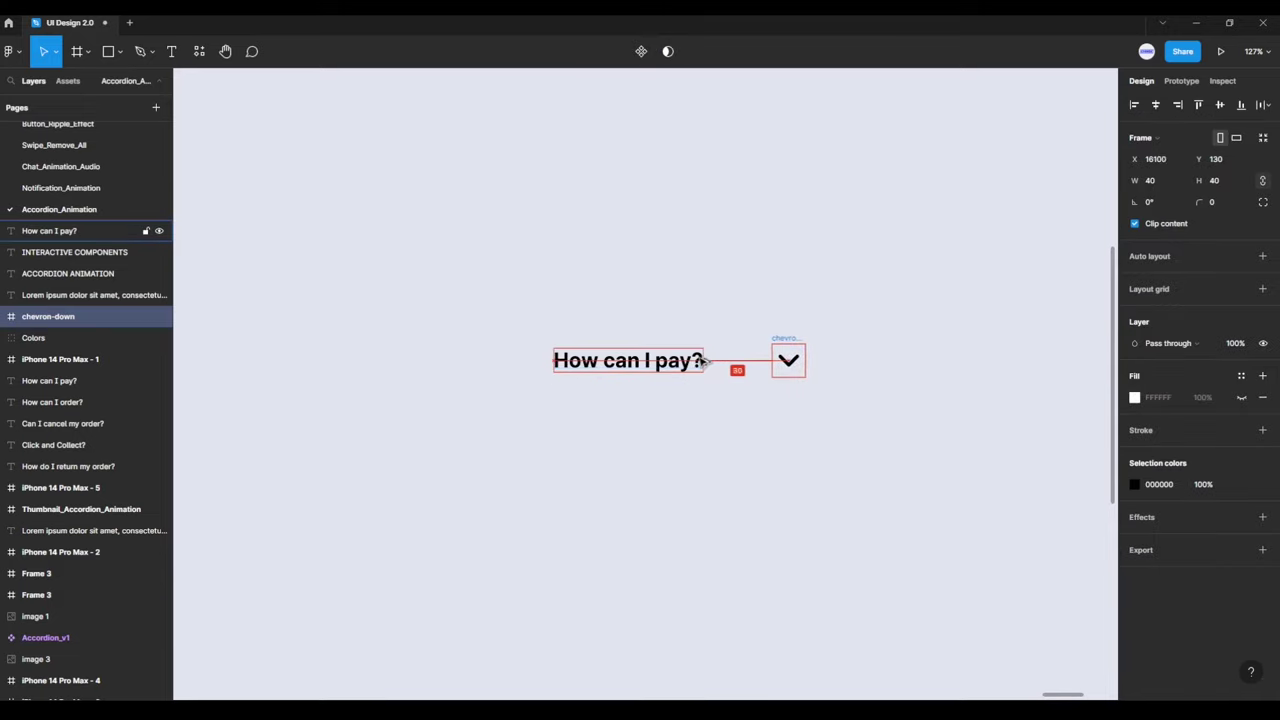
{"action": "key", "text": "Right"}
{"action": "key", "text": "Right"}
{"action": "key", "text": "Right"}
{"action": "key", "text": "Right"}
{"action": "key", "text": "Right"}
{"action": "key", "text": "Right"}
{"action": "key", "text": "Right"}
{"action": "key", "text": "Right"}
{"action": "key", "text": "Right"}
{"action": "key", "text": "Right"}
{"action": "key", "text": "Right"}
{"action": "key", "text": "Right"}
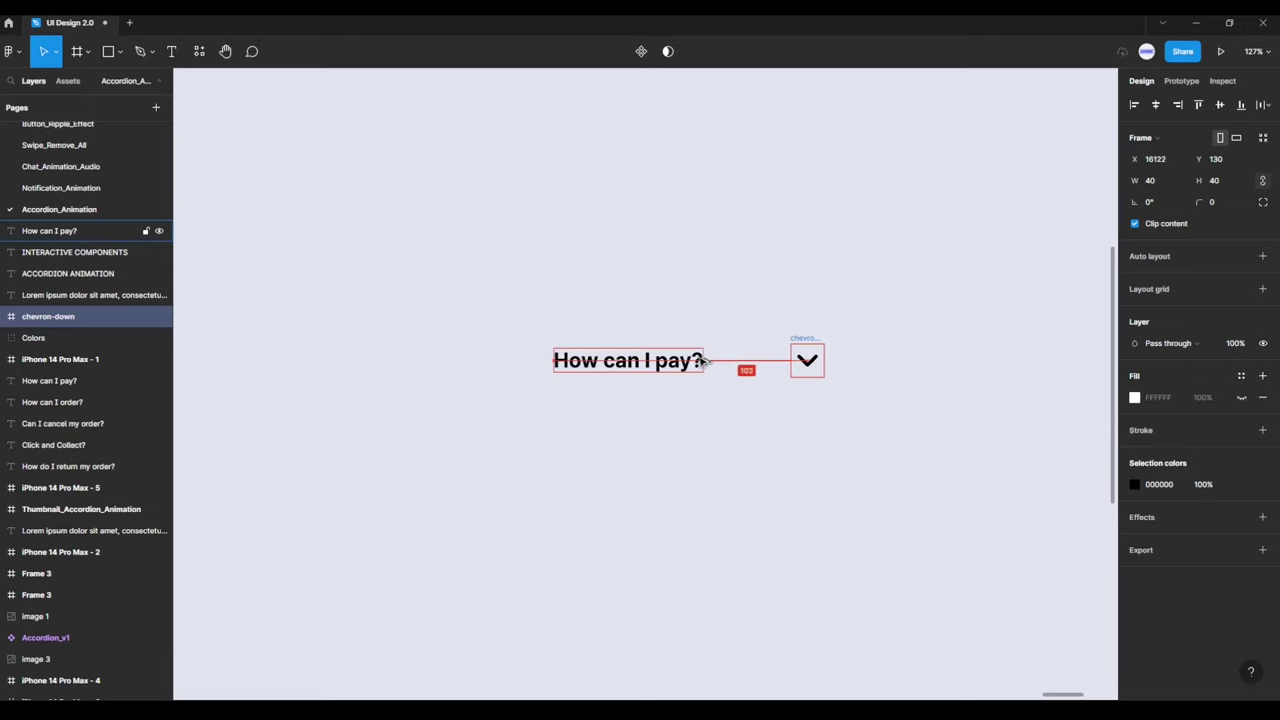
{"action": "key", "text": "Right"}
{"action": "key", "text": "Right"}
{"action": "key", "text": "Right"}
{"action": "key", "text": "Right"}
{"action": "key", "text": "Right"}
{"action": "key", "text": "Right"}
{"action": "key", "text": "Right"}
{"action": "key", "text": "Right"}
{"action": "key", "text": "Right"}
{"action": "key", "text": "Right"}
{"action": "key", "text": "Right"}
{"action": "key", "text": "Right"}
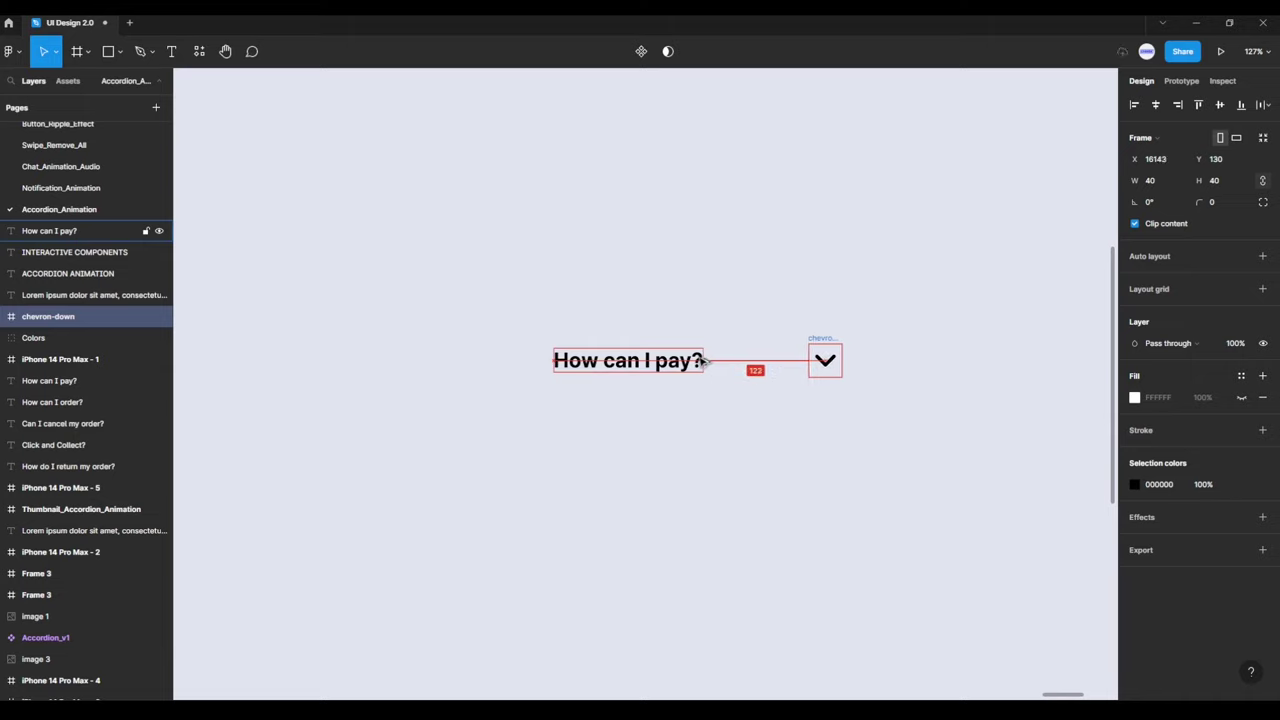
{"action": "key", "text": "Right"}
{"action": "key", "text": "Right"}
{"action": "key", "text": "Right"}
{"action": "key", "text": "Right"}
{"action": "key", "text": "Right"}
{"action": "key", "text": "Right"}
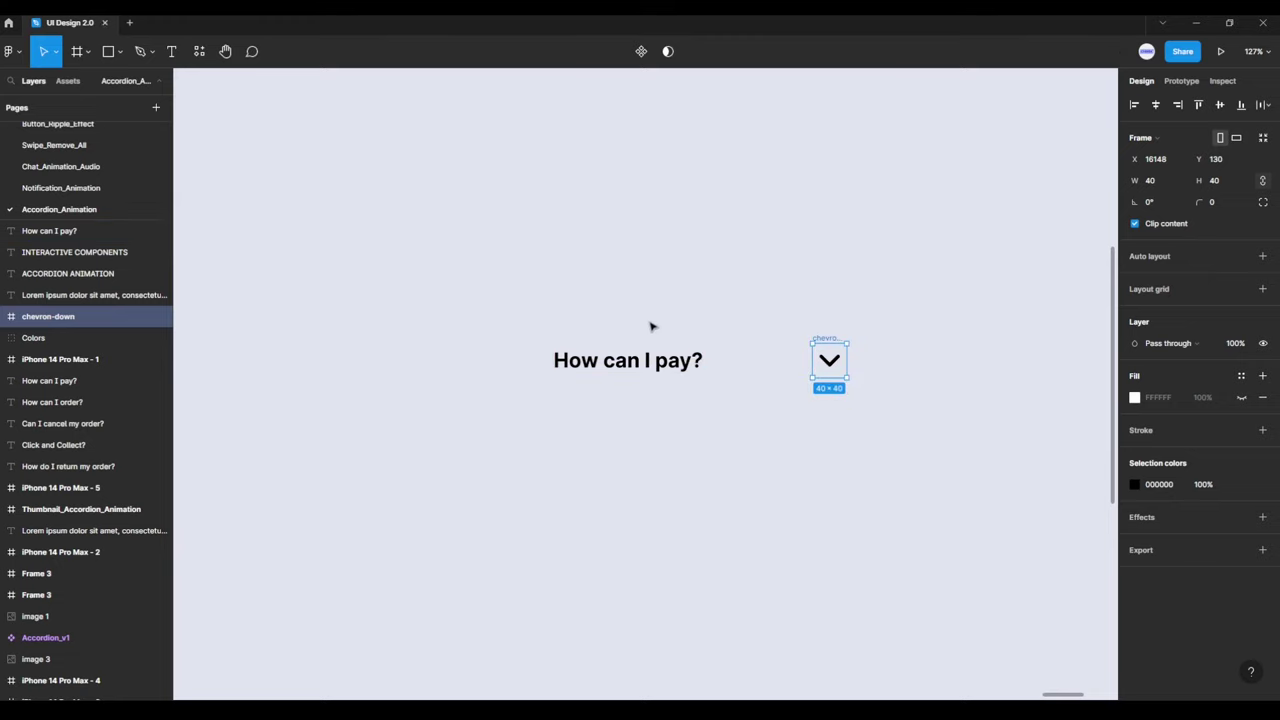
{"action": "left_click", "coordinate": [595, 298]}
{"action": "left_click_drag", "start_coordinate": [508, 298], "coordinate": [884, 430]}
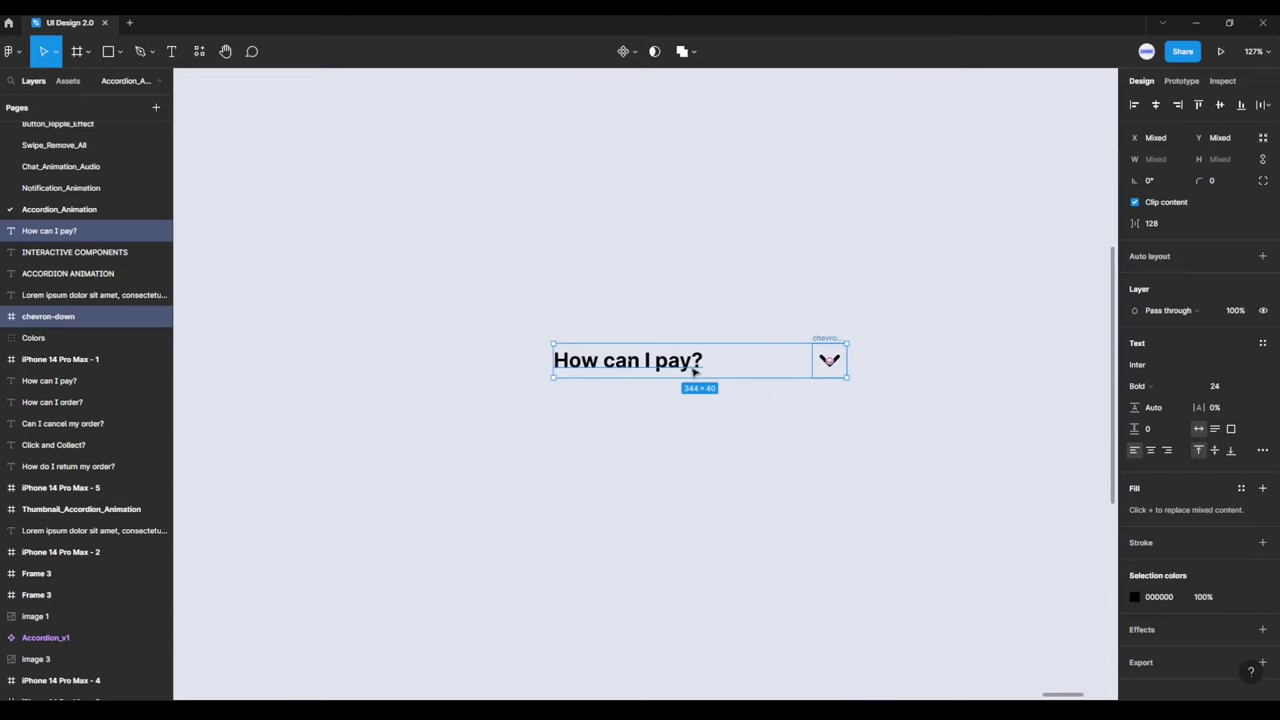
Step: Frame the heading and chevron together and name the new frame 'Question'
{"action": "right_click", "coordinate": [690, 370]}
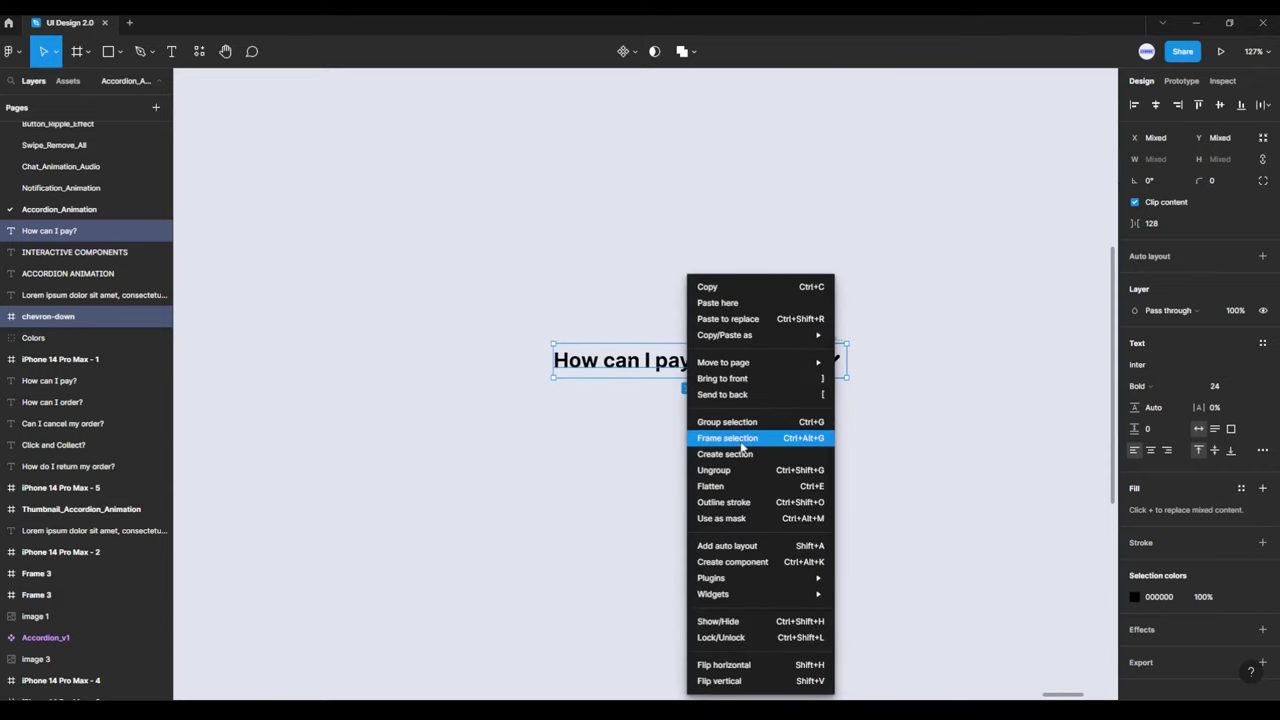
{"action": "left_click", "coordinate": [741, 440]}
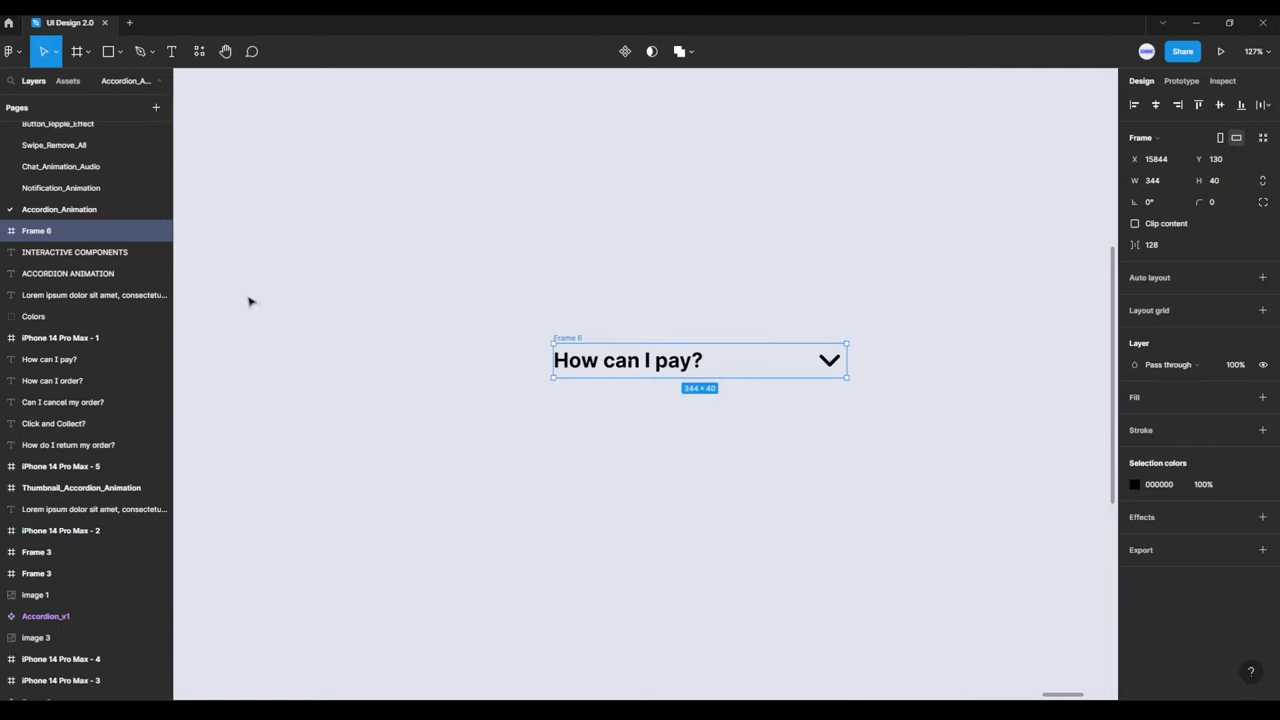
{"action": "double_click", "coordinate": [86, 230]}
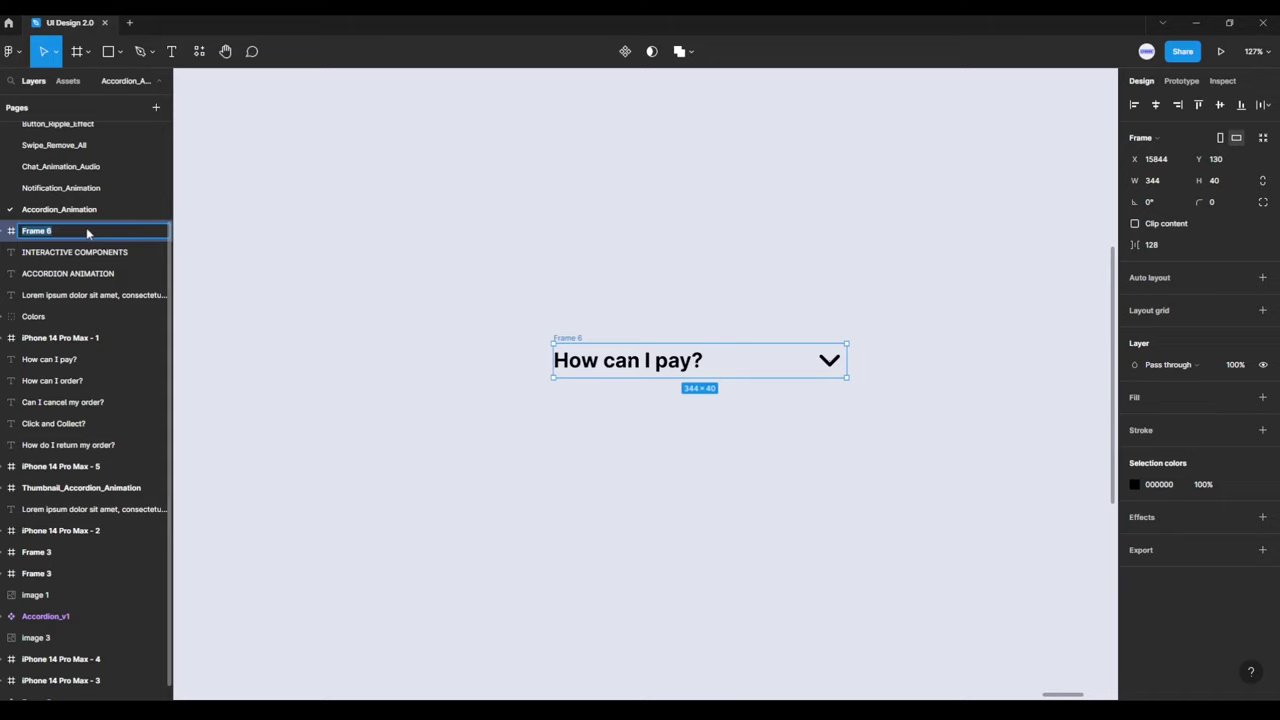
{"action": "type", "text": "Question"}
{"action": "key", "text": "Return"}
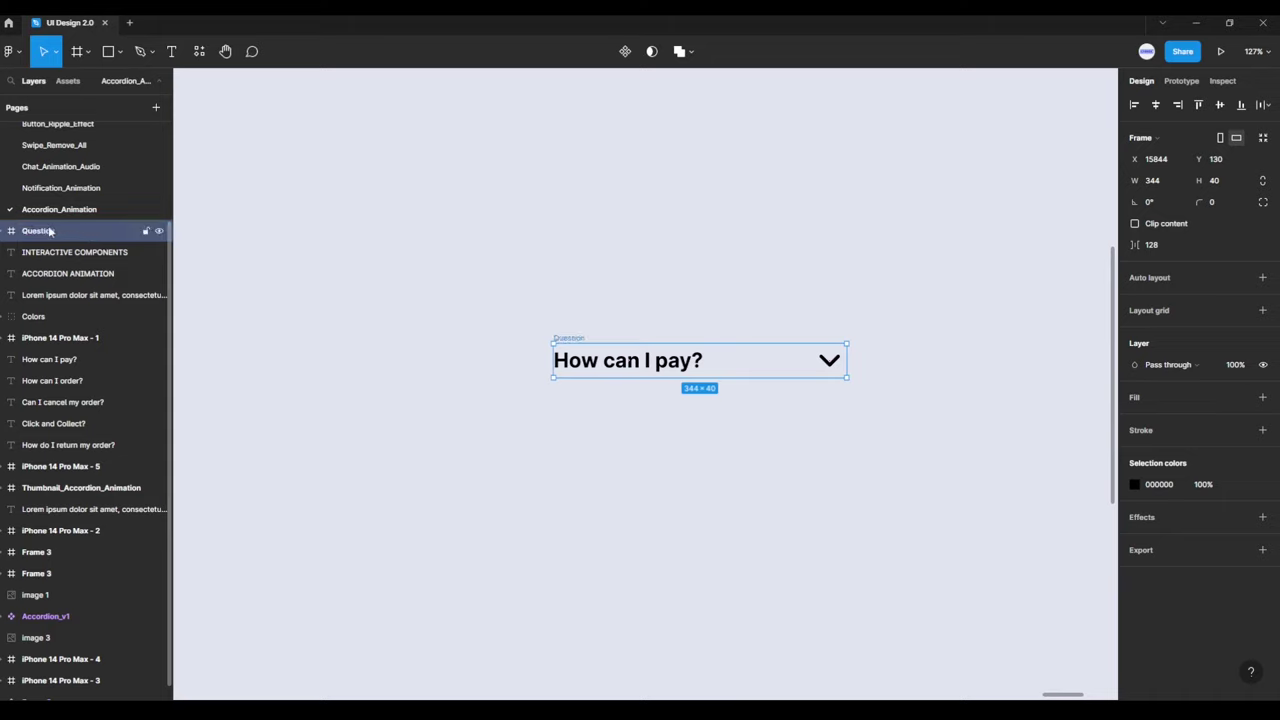
Step: Check the Question frame's heading and chevron layers, then select and fold the frame
{"action": "left_click", "coordinate": [8, 231]}
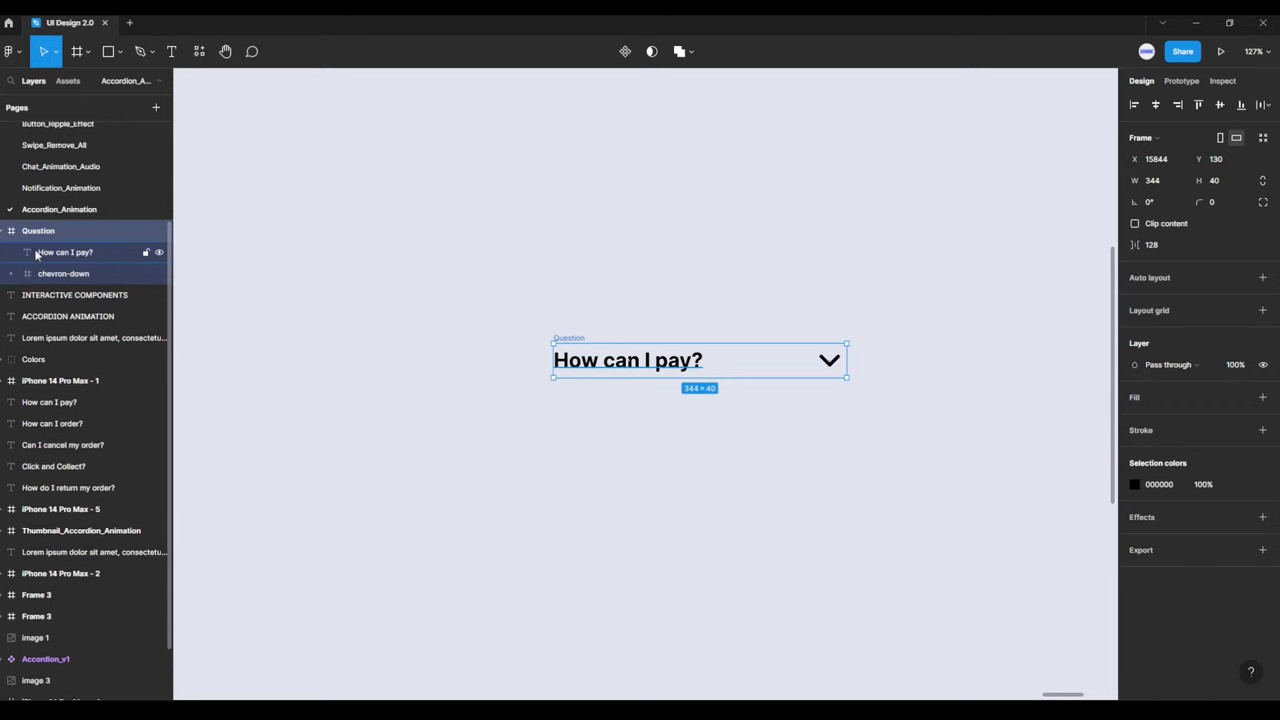
{"action": "left_click", "coordinate": [55, 274]}
{"action": "key", "text": "Tab"}
{"action": "key", "text": "Tab"}
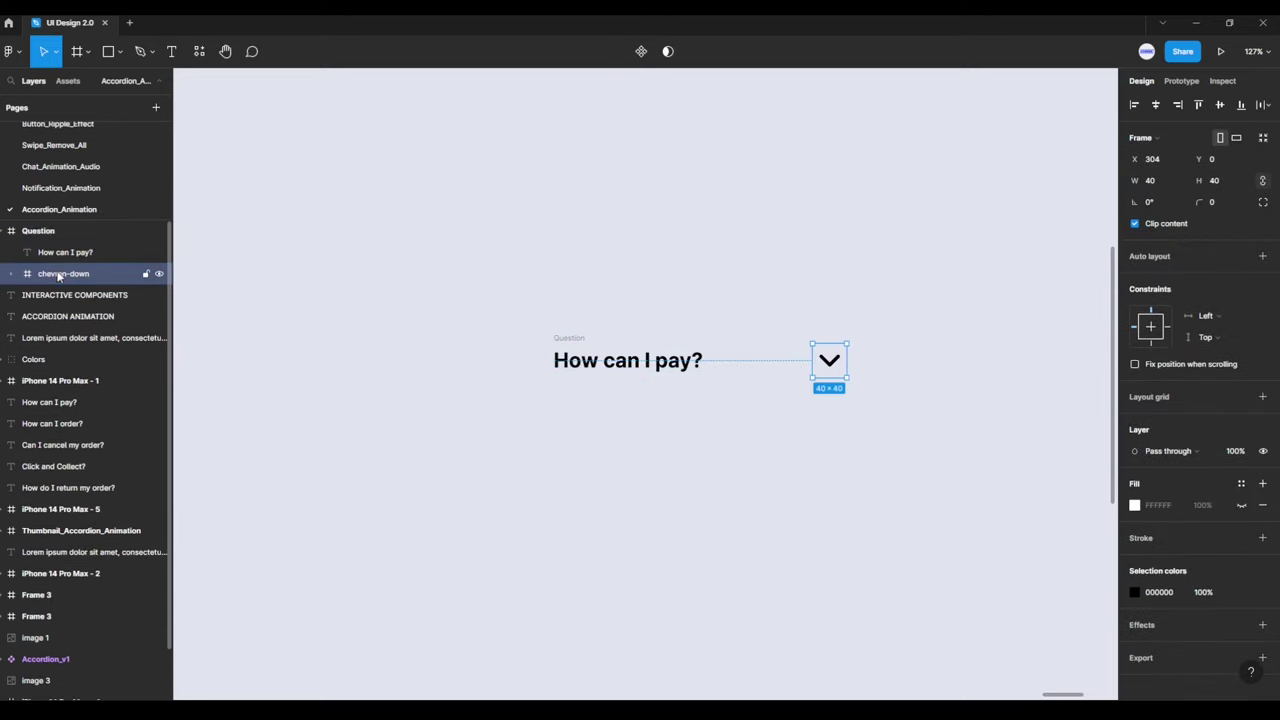
{"action": "key", "text": "Tab"}
{"action": "key", "text": "Tab"}
{"action": "left_click", "coordinate": [27, 236]}
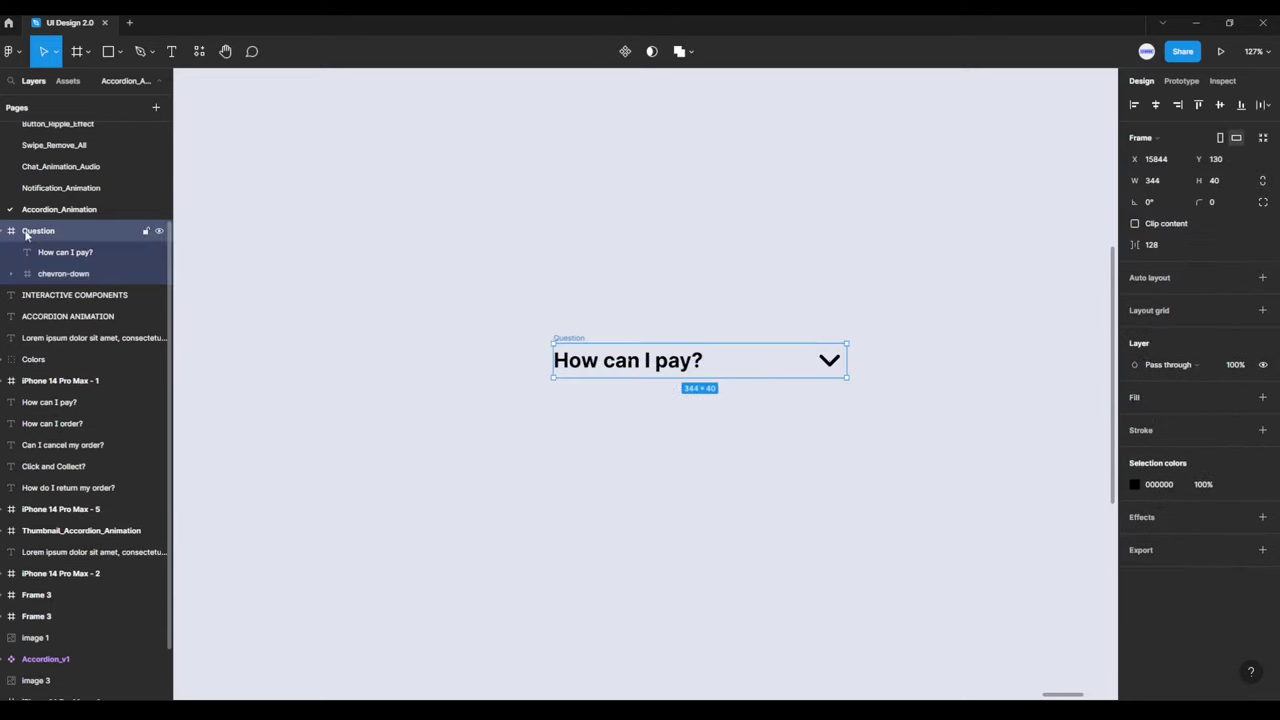
{"action": "left_click", "coordinate": [8, 231]}
Step: Move the Lorem ipsum paragraph below the 'How can I pay?' question
{"action": "left_click", "coordinate": [280, 214]}
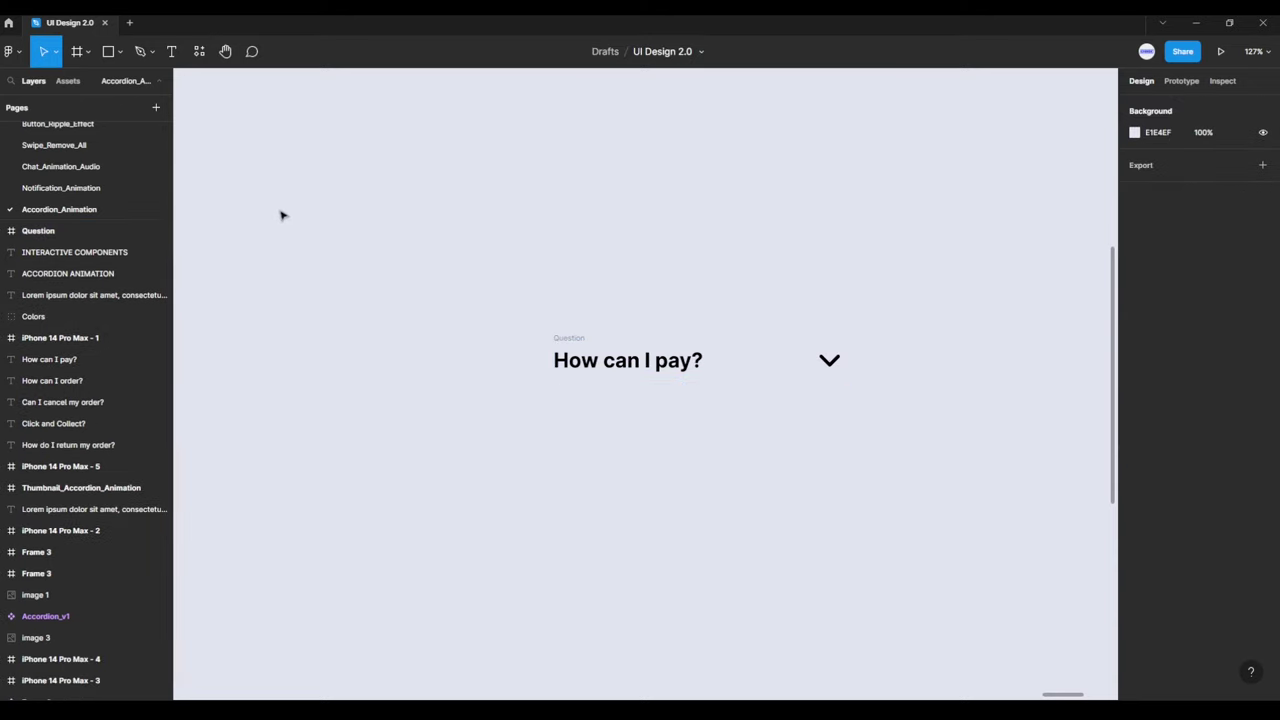
{"action": "scroll", "coordinate": [342, 205], "scroll_direction": "down", "scroll_amount": 1}
{"action": "scroll", "coordinate": [342, 205], "scroll_direction": "down", "scroll_amount": 1}
{"action": "left_click_drag", "start_coordinate": [351, 211], "coordinate": [443, 374]}
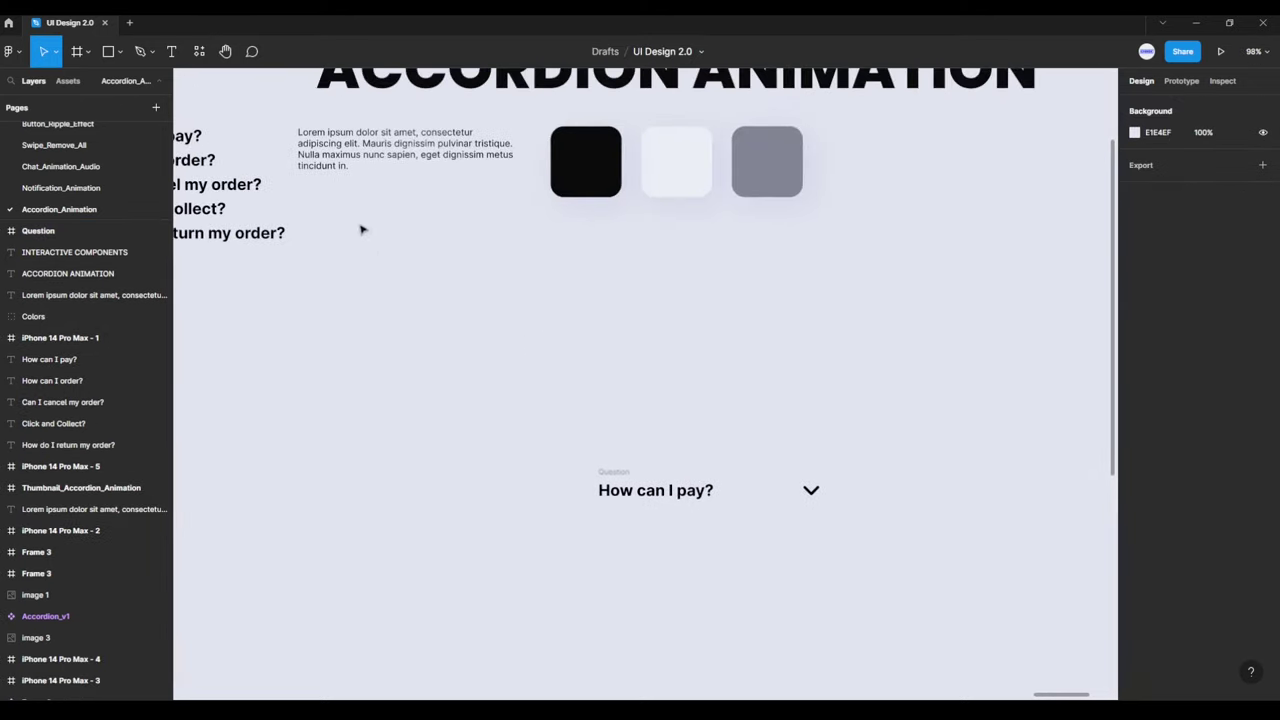
{"action": "left_click", "coordinate": [340, 160]}
{"action": "left_click_drag", "start_coordinate": [345, 157], "coordinate": [650, 546]}
Step: Tighten the paragraph to about 8 px below the question and select both (344 × 110)
{"action": "scroll", "coordinate": [650, 546], "scroll_direction": "up", "scroll_amount": 3}
{"action": "scroll", "coordinate": [621, 519], "scroll_direction": "down", "scroll_amount": 3}
{"action": "scroll", "coordinate": [621, 519], "scroll_direction": "right", "scroll_amount": 2}
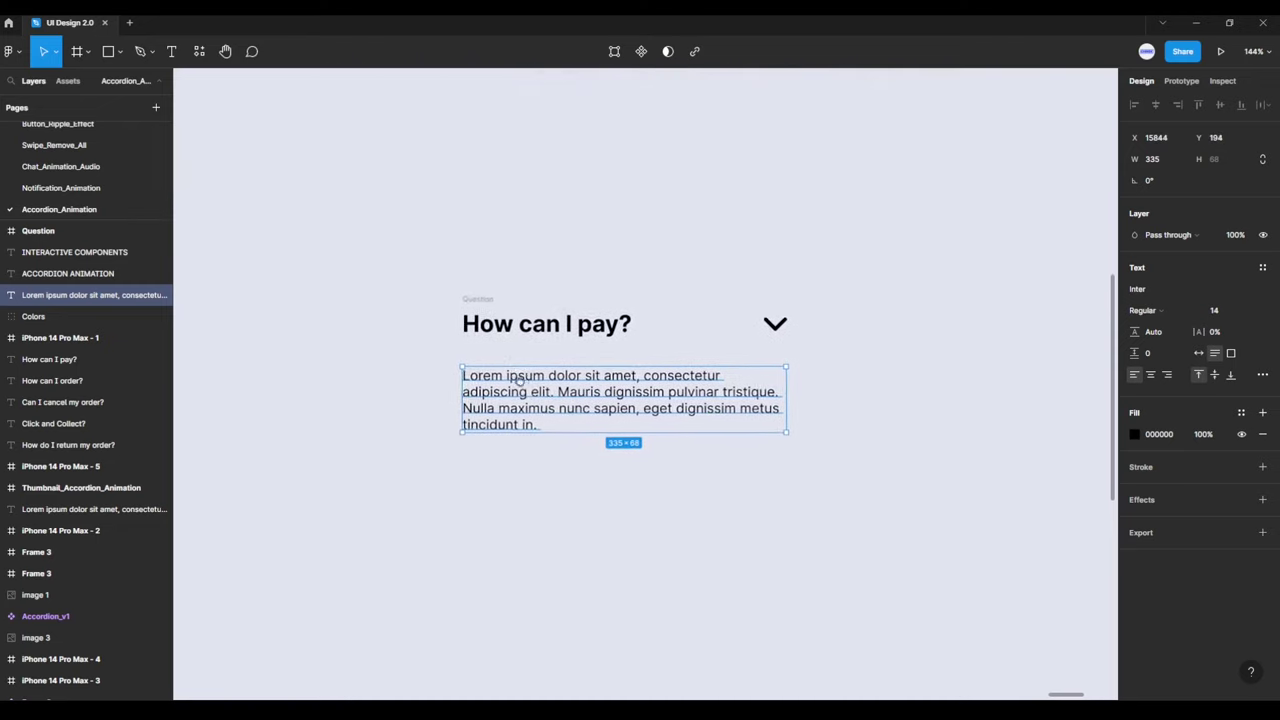
{"action": "scroll", "coordinate": [521, 280], "scroll_direction": "up", "scroll_amount": 2}
{"action": "key", "text": "alt"}
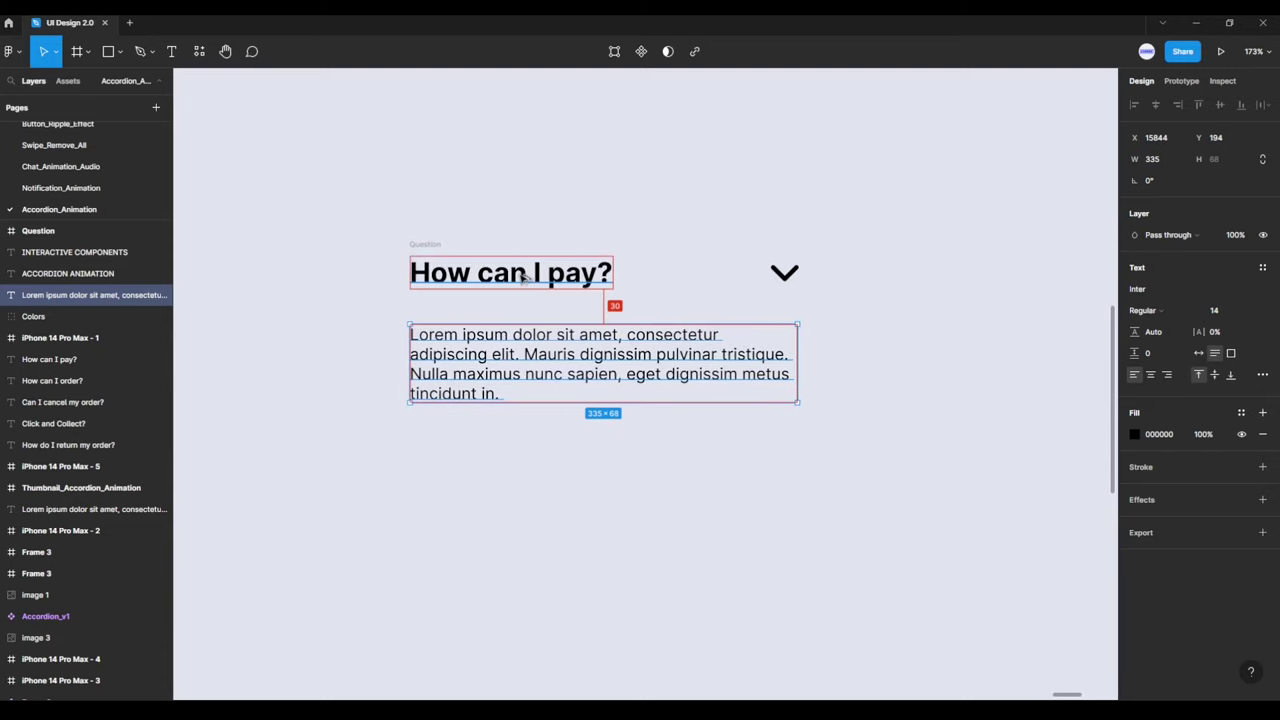
{"action": "key", "text": "Up"}
{"action": "key", "text": "Up"}
{"action": "key", "text": "Up"}
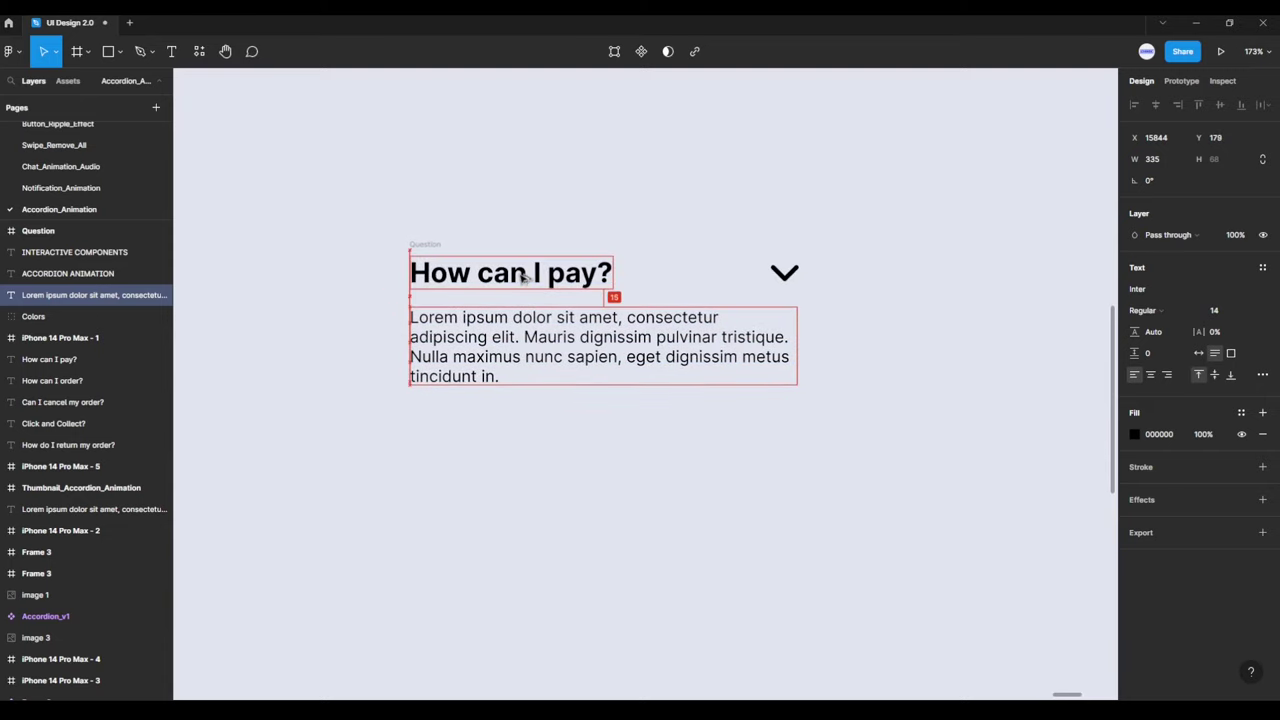
{"action": "key", "text": "Up"}
{"action": "key", "text": "Up"}
{"action": "key", "text": "Up"}
{"action": "key", "text": "Up"}
{"action": "key", "text": "Up"}
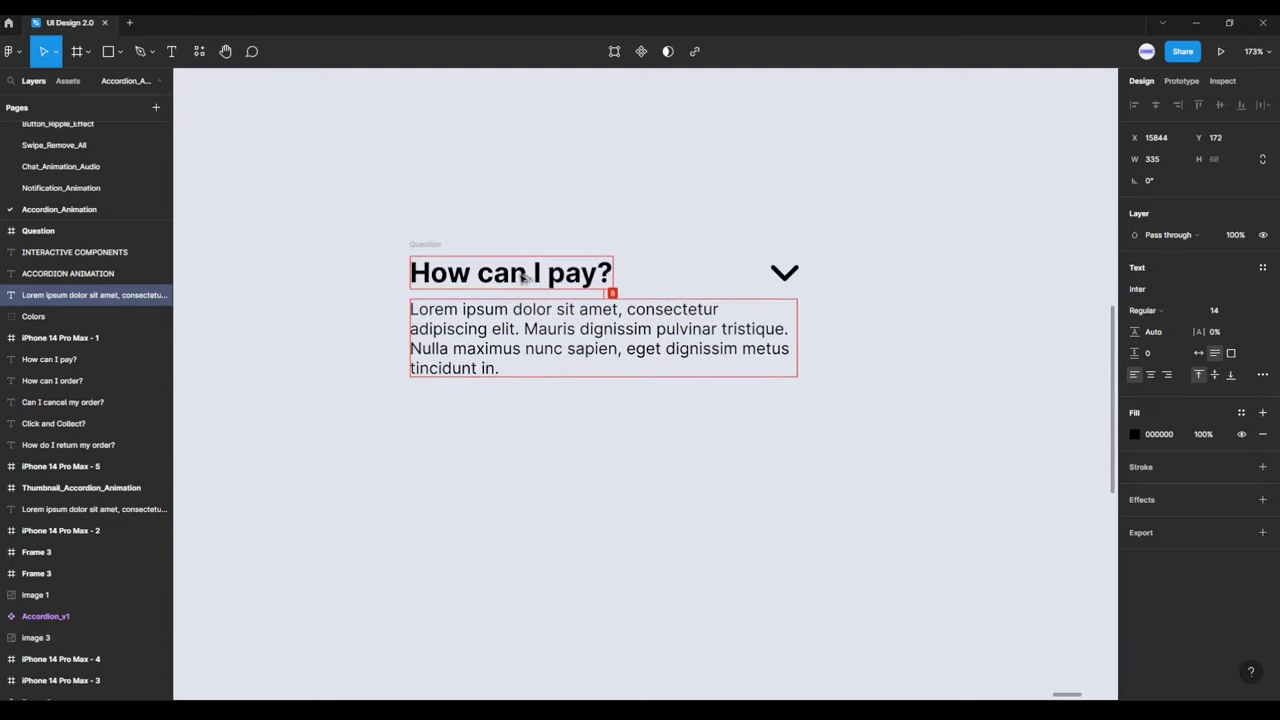
{"action": "left_click", "coordinate": [406, 212]}
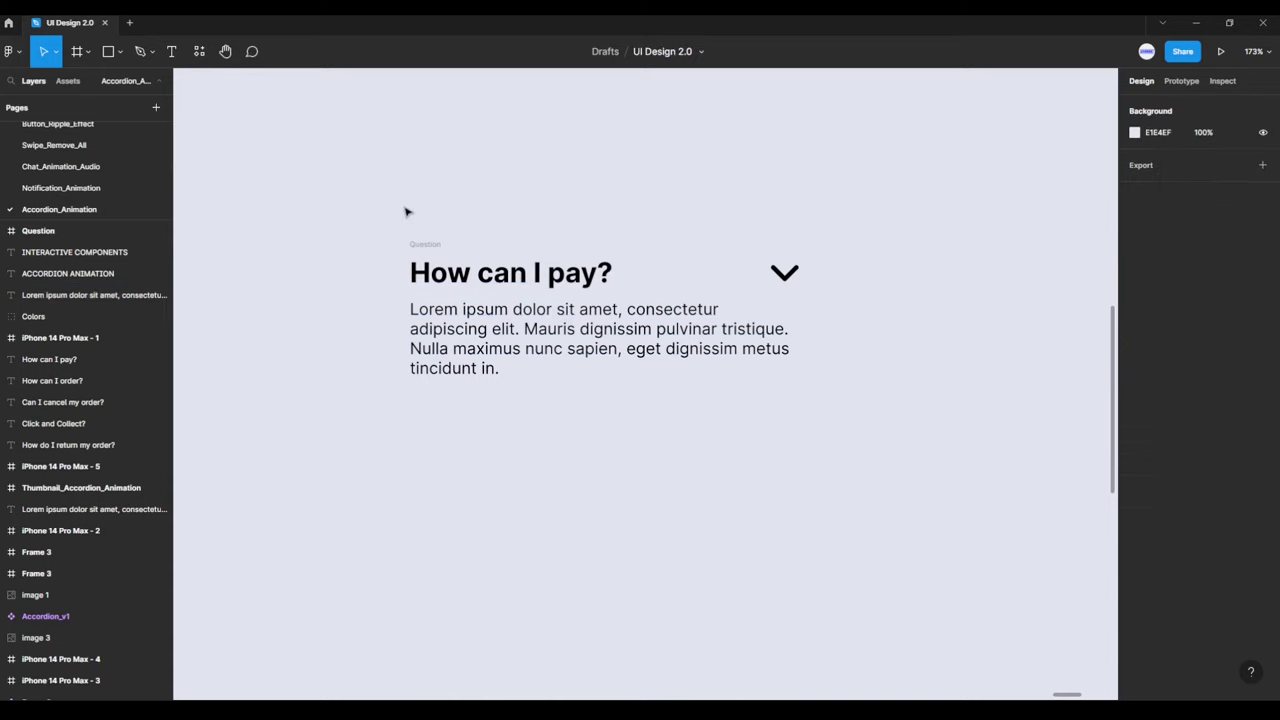
{"action": "left_click_drag", "start_coordinate": [363, 207], "coordinate": [864, 438]}
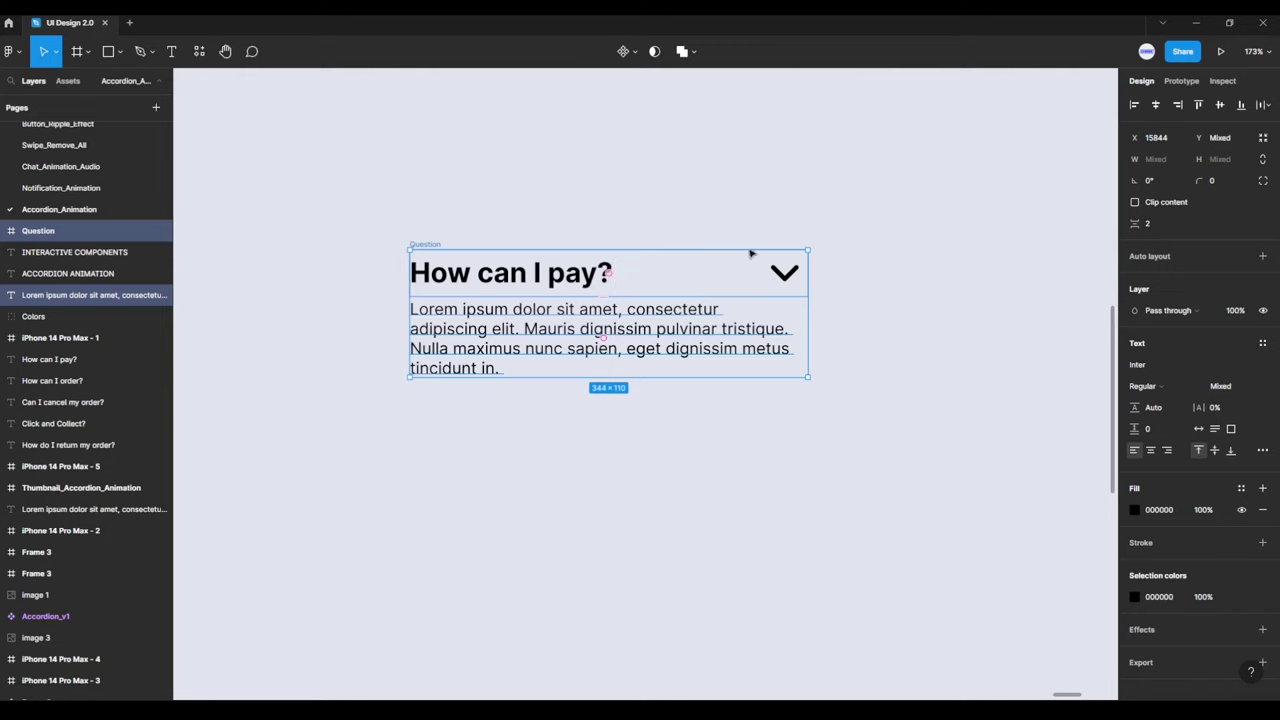
{"action": "right_click", "coordinate": [632, 338]}
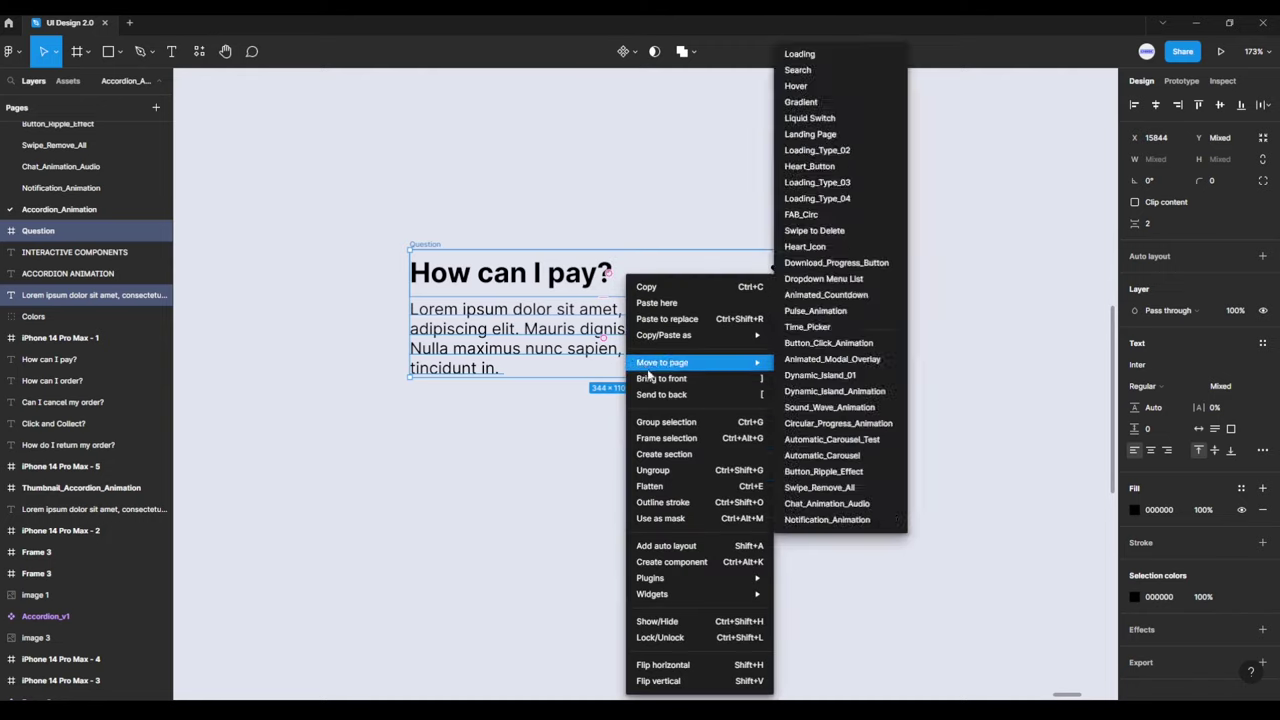
Step: Wrap the question and paragraph in a new frame named 'Accordion'
{"action": "left_click", "coordinate": [674, 440]}
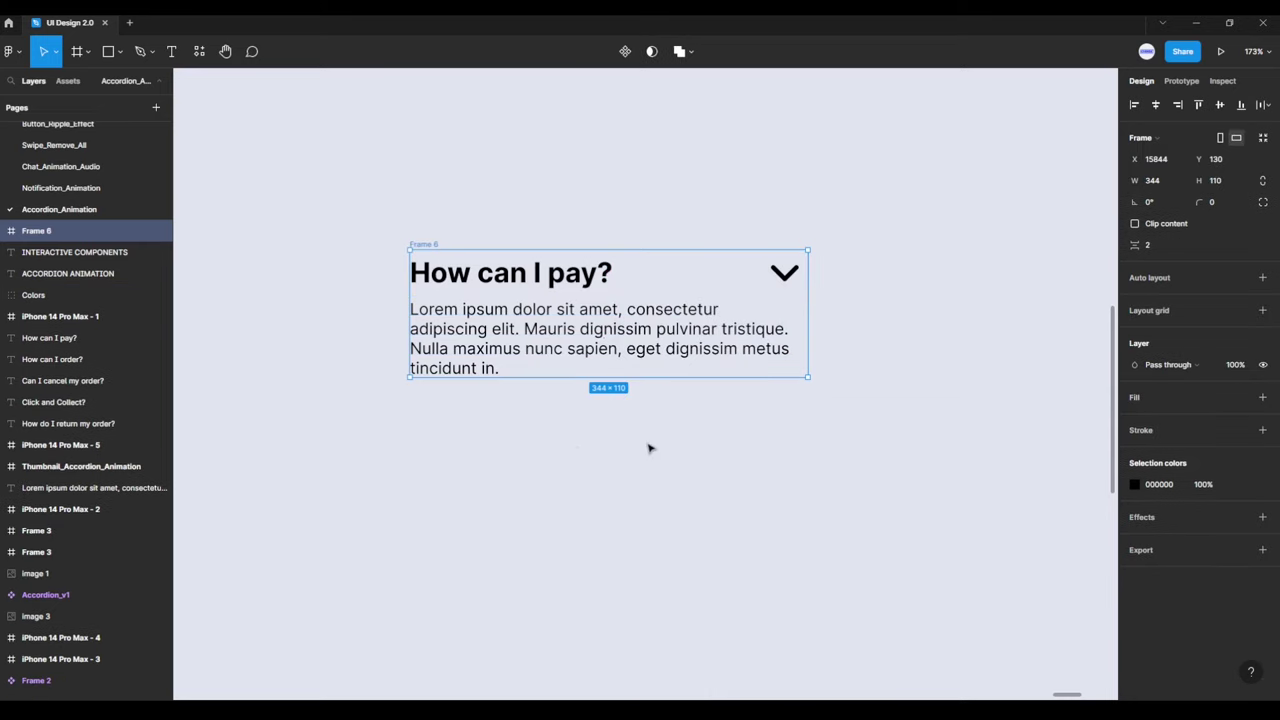
{"action": "double_click", "coordinate": [83, 234]}
{"action": "type", "text": "Accordion"}
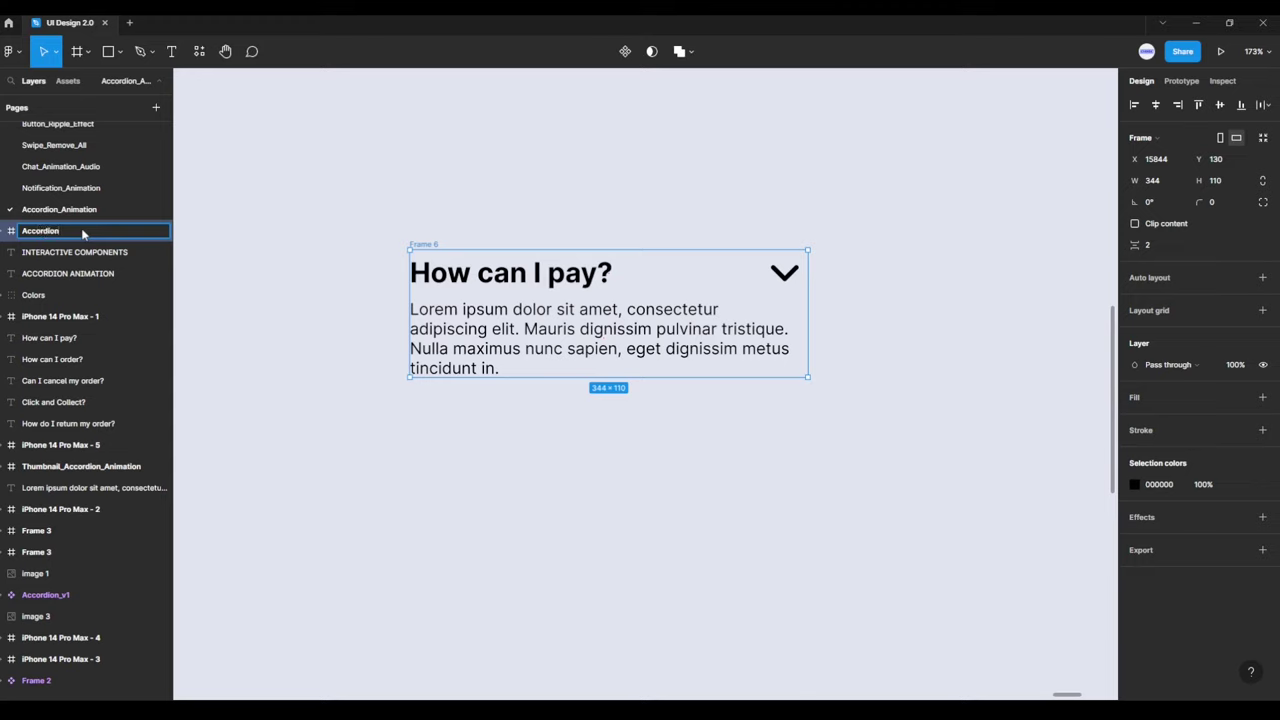
{"action": "key", "text": "Return"}
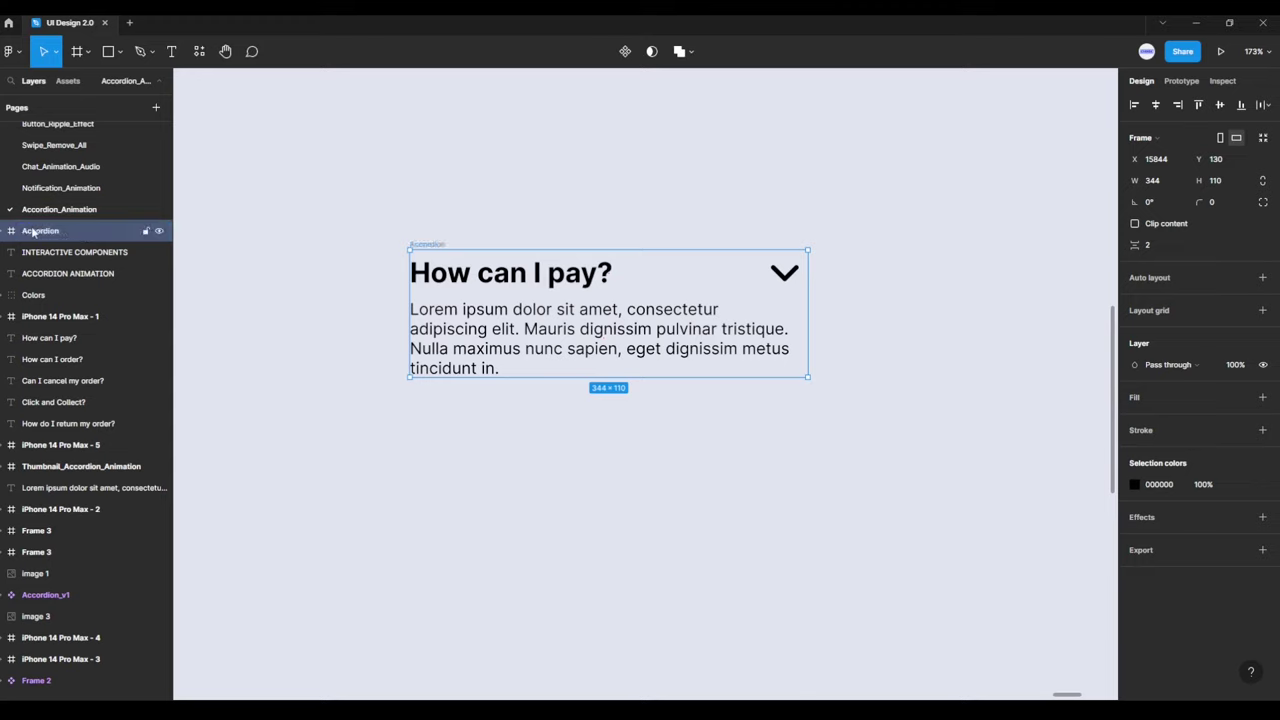
Step: Inspect the Accordion's layers: the paragraph, Question frame, heading text and chevron icon
{"action": "left_click", "coordinate": [8, 231]}
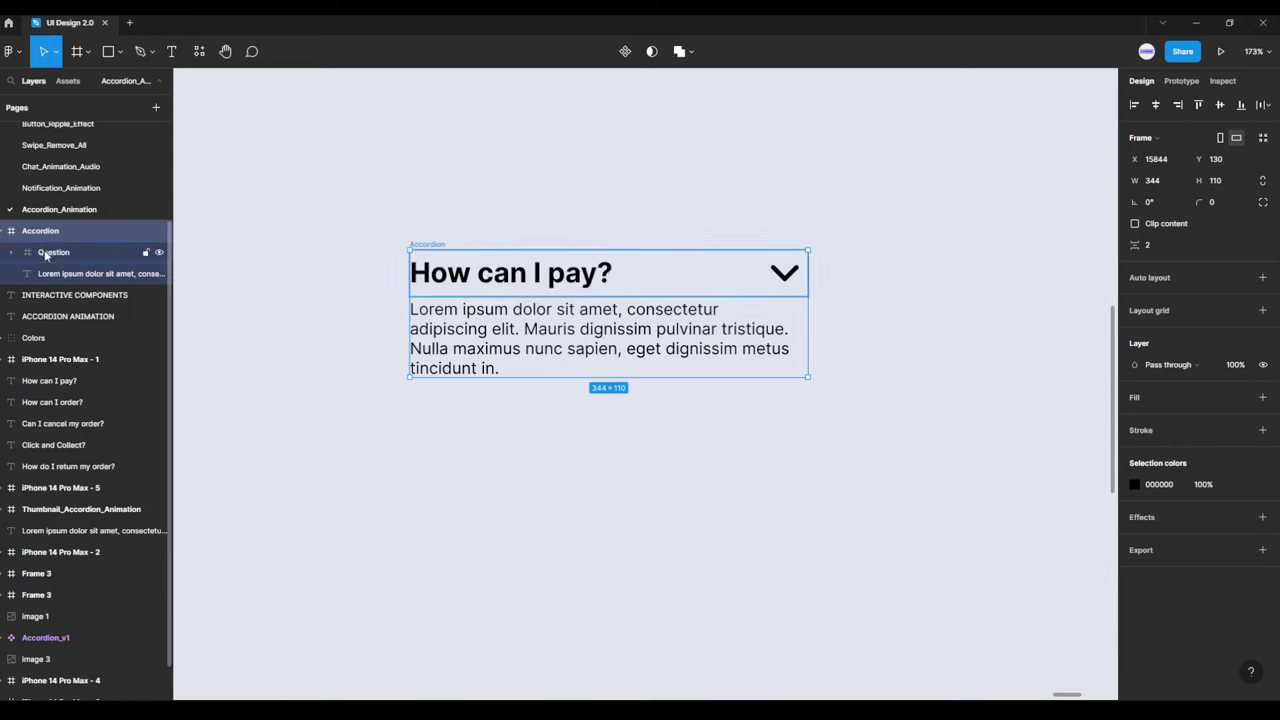
{"action": "left_click", "coordinate": [54, 274]}
{"action": "left_click", "coordinate": [48, 255]}
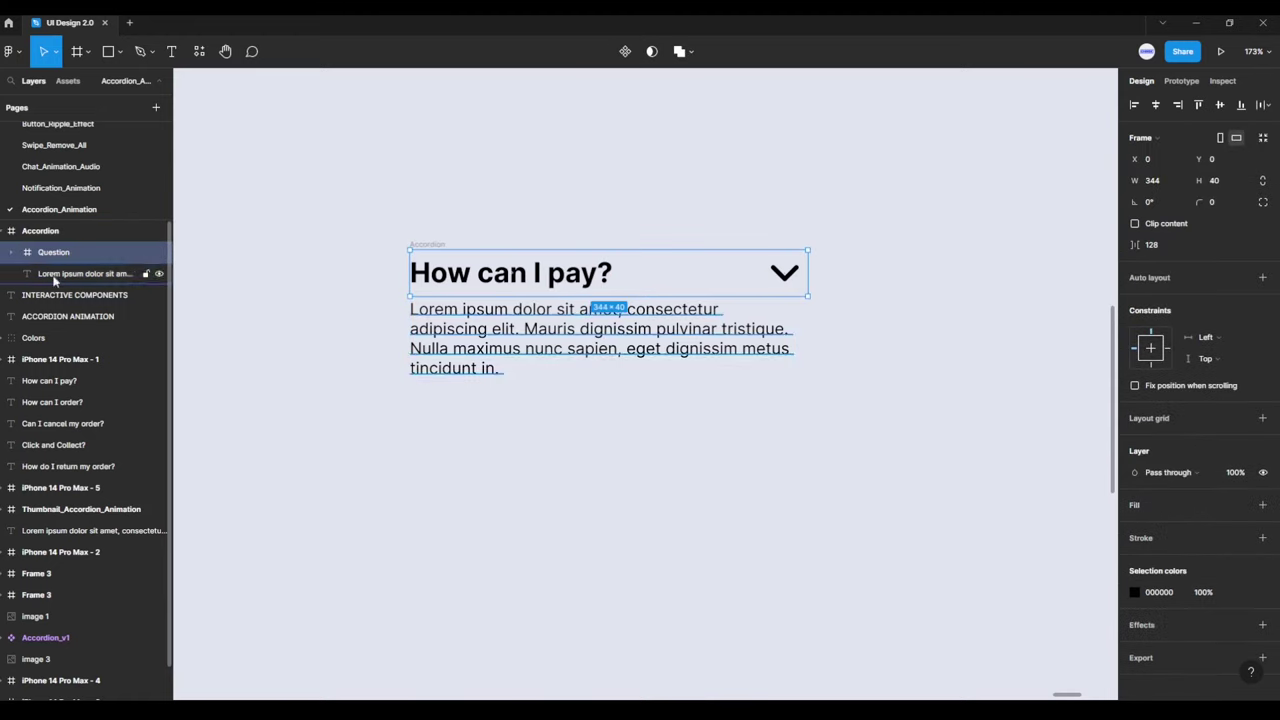
{"action": "left_click", "coordinate": [50, 274]}
{"action": "left_click", "coordinate": [42, 255]}
{"action": "left_click", "coordinate": [12, 252]}
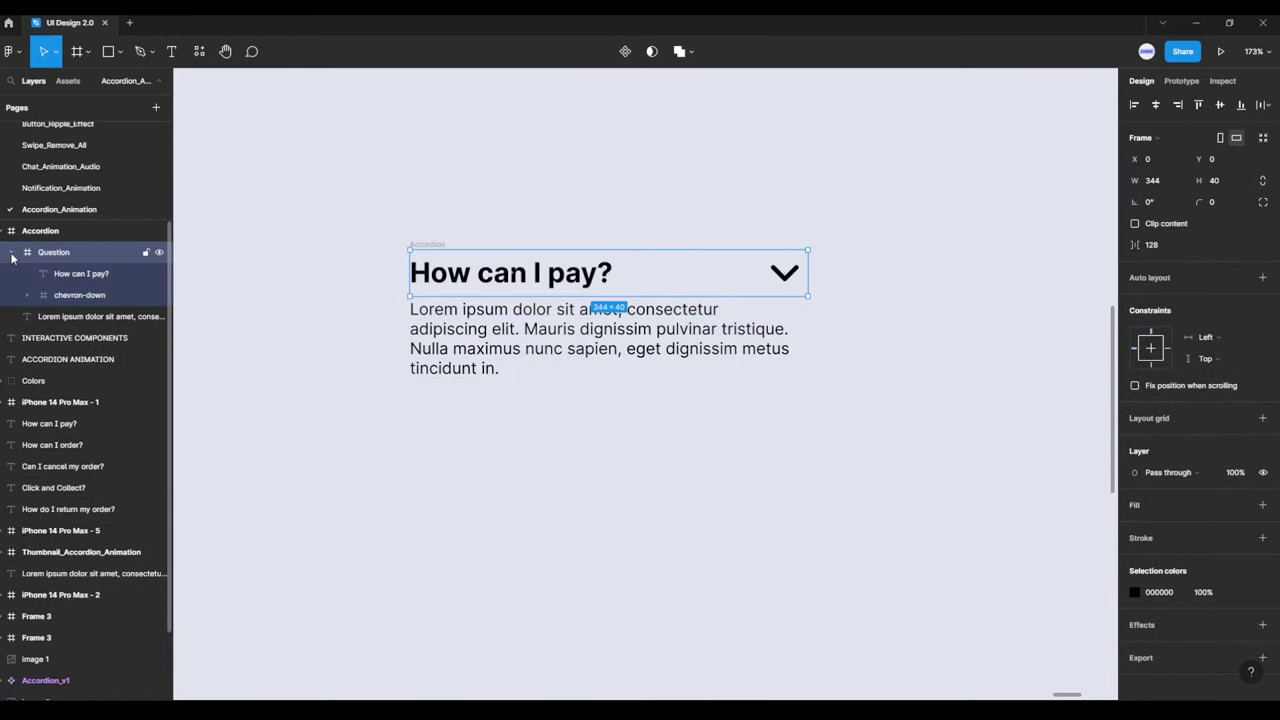
{"action": "left_click", "coordinate": [72, 272]}
{"action": "left_click", "coordinate": [69, 258]}
{"action": "left_click", "coordinate": [71, 276]}
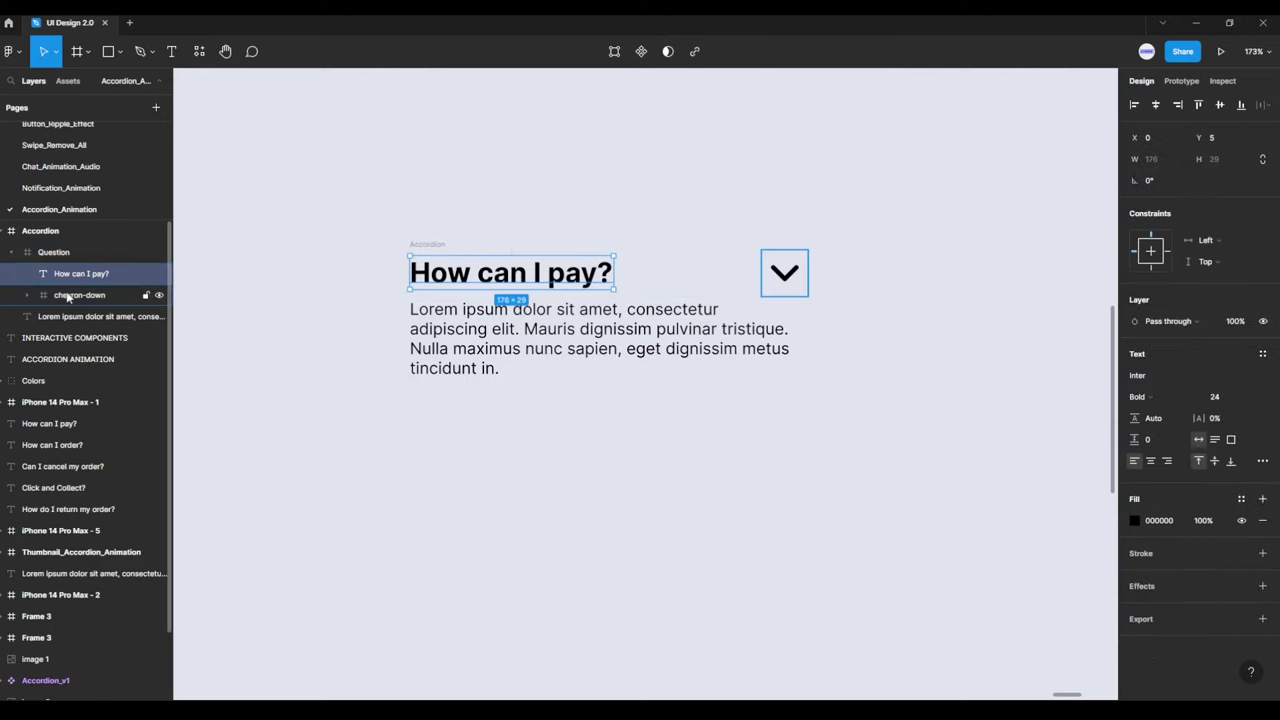
{"action": "left_click", "coordinate": [71, 292]}
{"action": "left_click", "coordinate": [70, 280]}
{"action": "left_click", "coordinate": [70, 295]}
{"action": "left_click", "coordinate": [68, 273]}
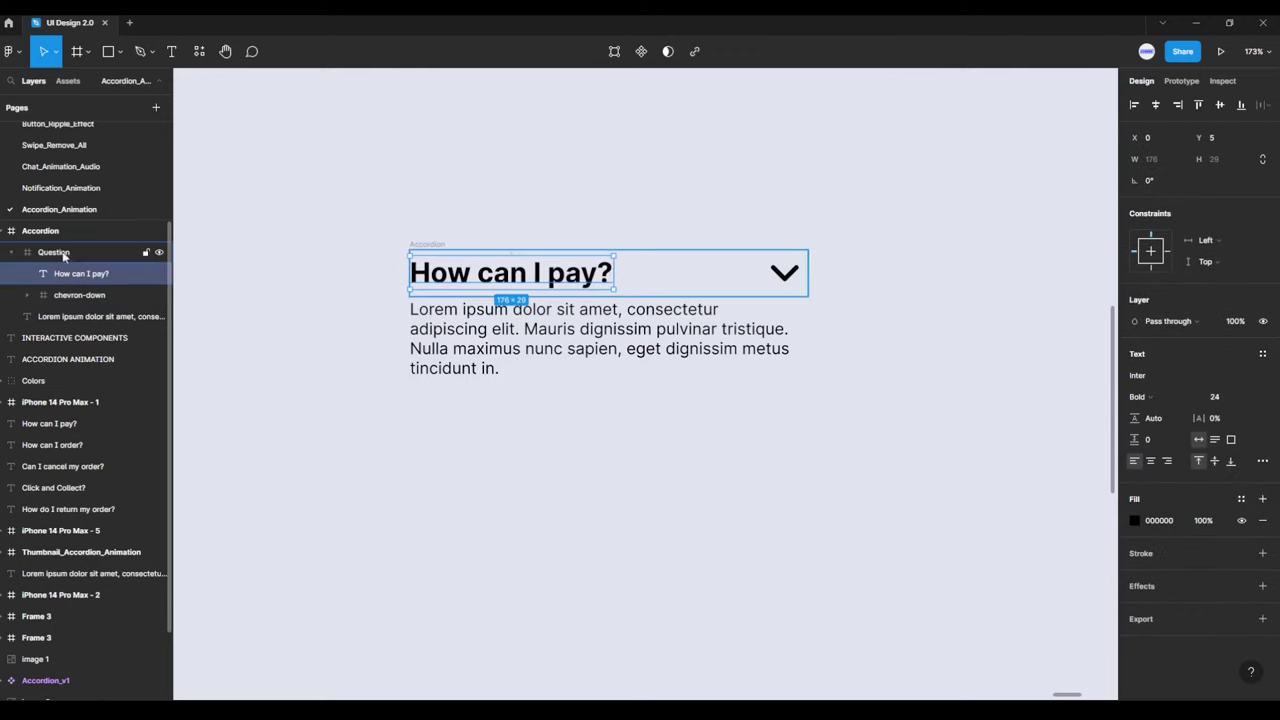
Step: Re-check the Question frame's heading and chevron, then select and fold the Accordion frame
{"action": "left_click", "coordinate": [35, 254]}
{"action": "left_click", "coordinate": [12, 254]}
{"action": "left_click", "coordinate": [52, 274]}
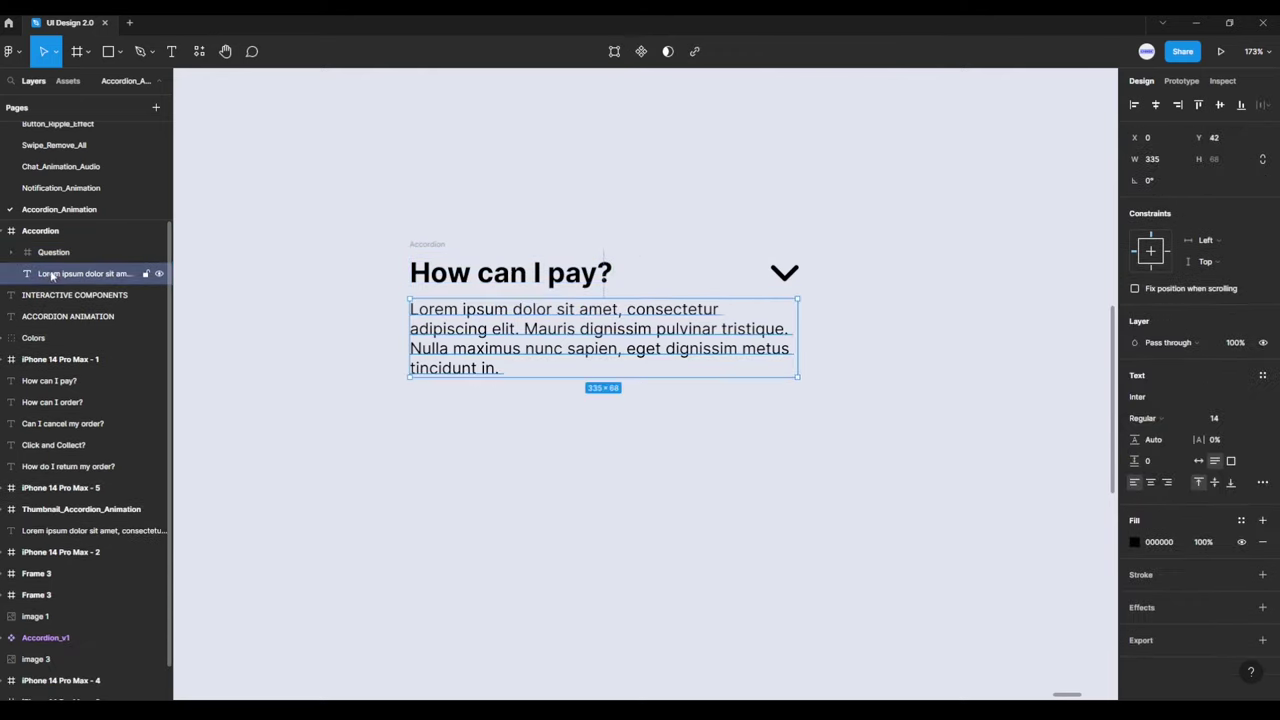
{"action": "left_click", "coordinate": [54, 255]}
{"action": "left_click", "coordinate": [12, 254]}
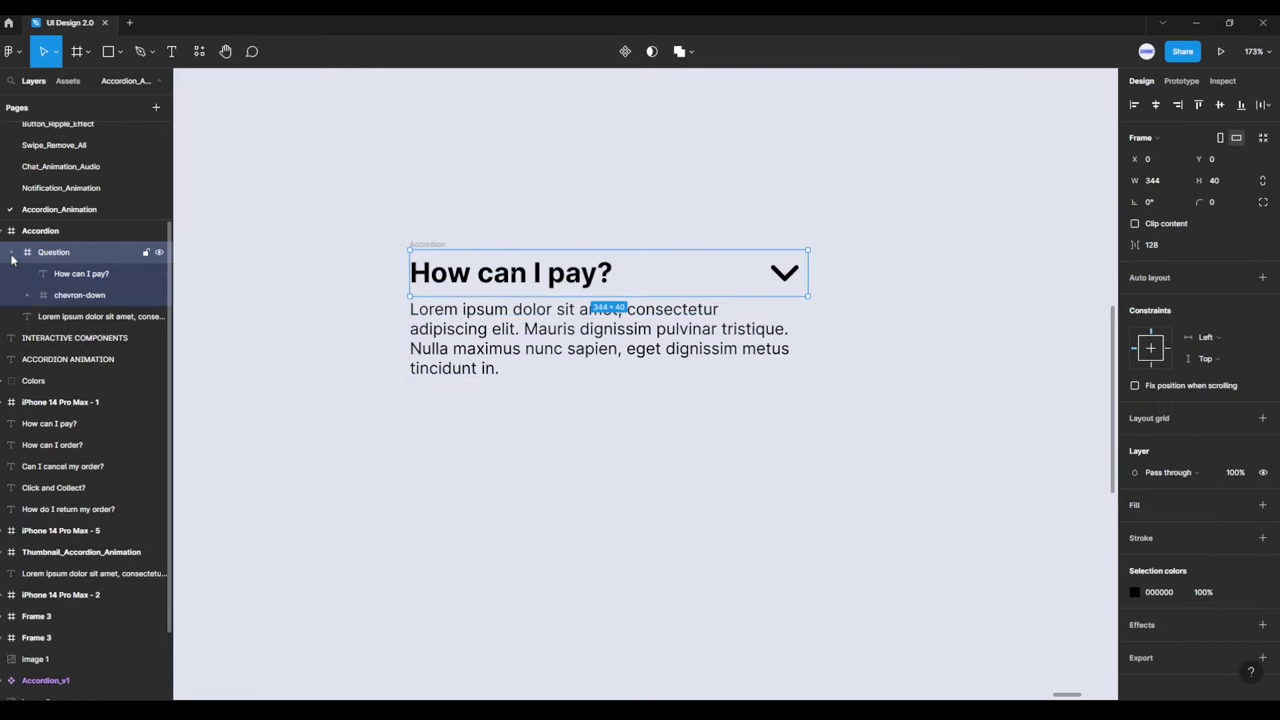
{"action": "left_click", "coordinate": [55, 274]}
{"action": "left_click", "coordinate": [62, 293]}
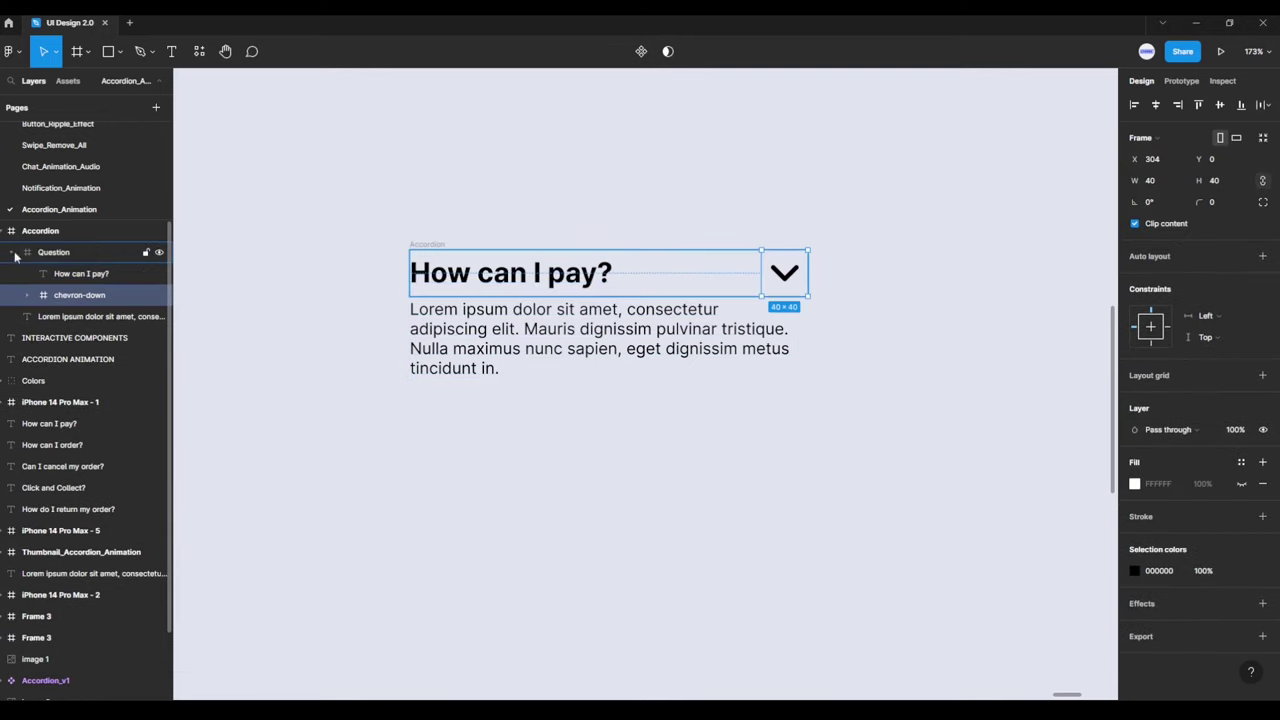
{"action": "left_click", "coordinate": [12, 254]}
{"action": "left_click", "coordinate": [40, 236]}
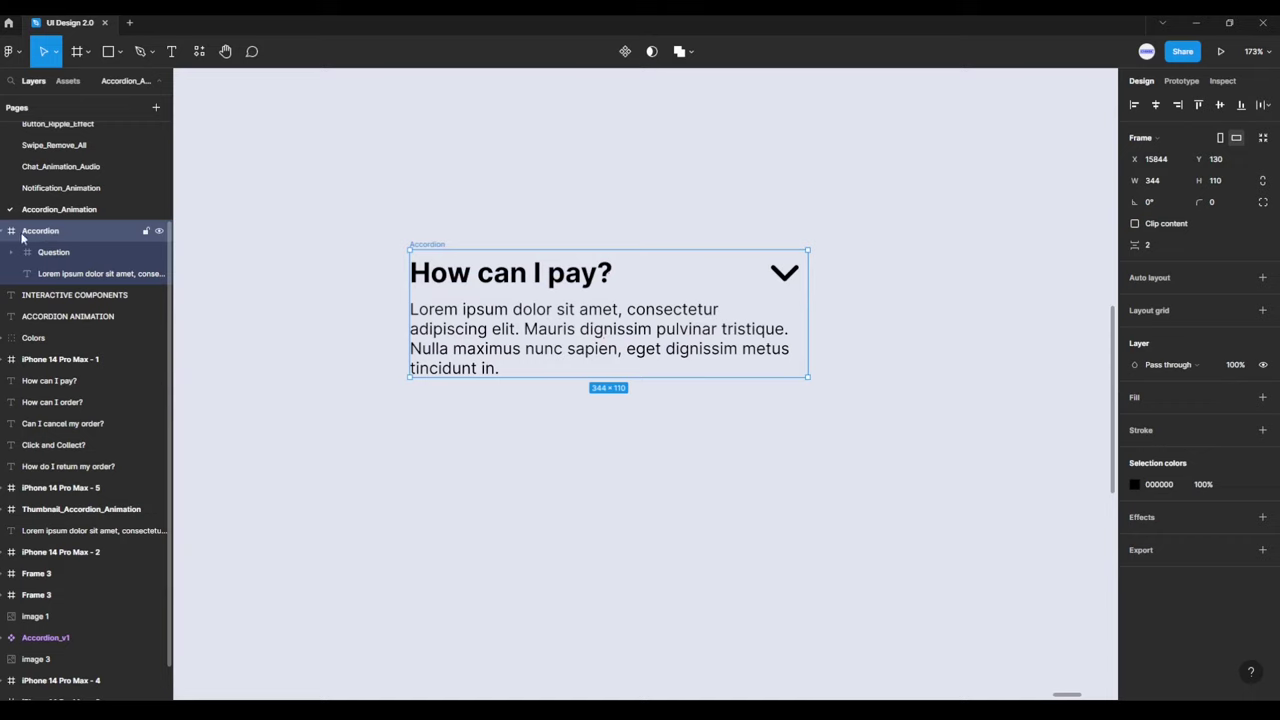
{"action": "left_click", "coordinate": [6, 231]}
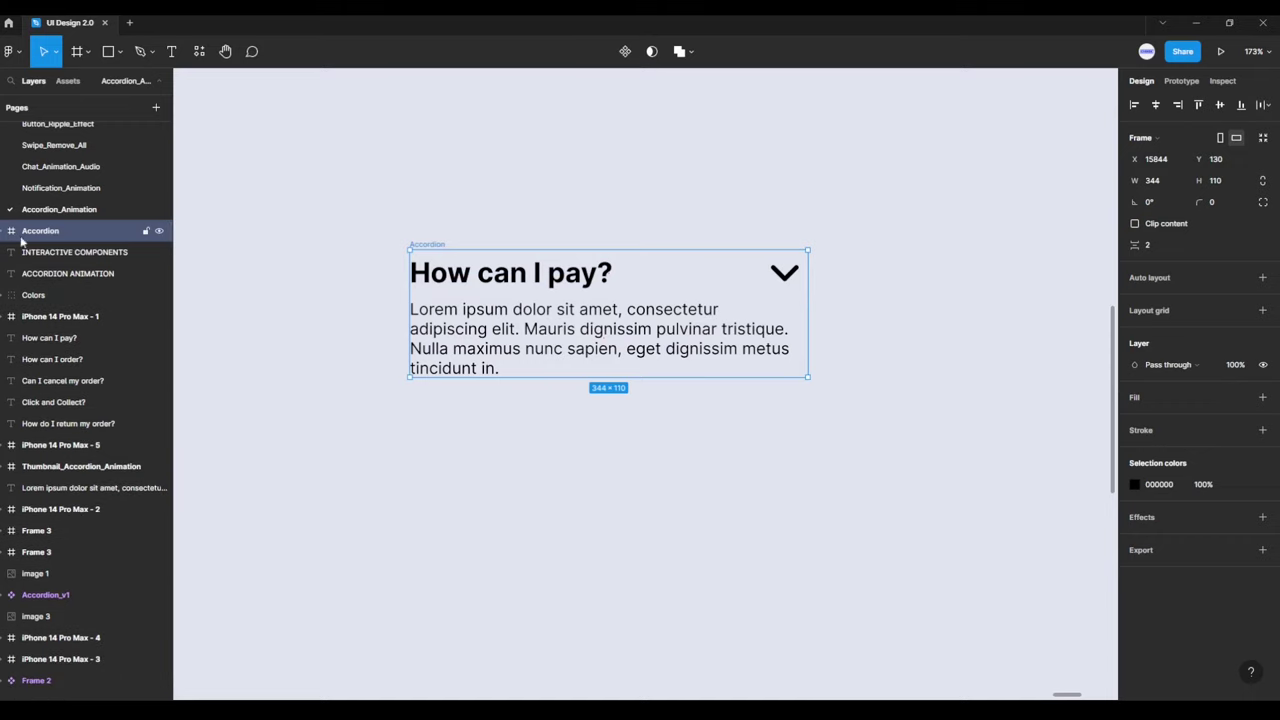
{"action": "left_click", "coordinate": [330, 225]}
Step: Add vertical auto layout to the Accordion frame so it hugs its contents at 344 × 110
{"action": "mouse_move", "coordinate": [336, 197]}
{"action": "left_mouse_down"}
{"action": "mouse_move", "coordinate": [826, 449]}
{"action": "mouse_move", "coordinate": [900, 455]}
{"action": "left_mouse_up"}
{"action": "left_click", "coordinate": [1262, 278]}
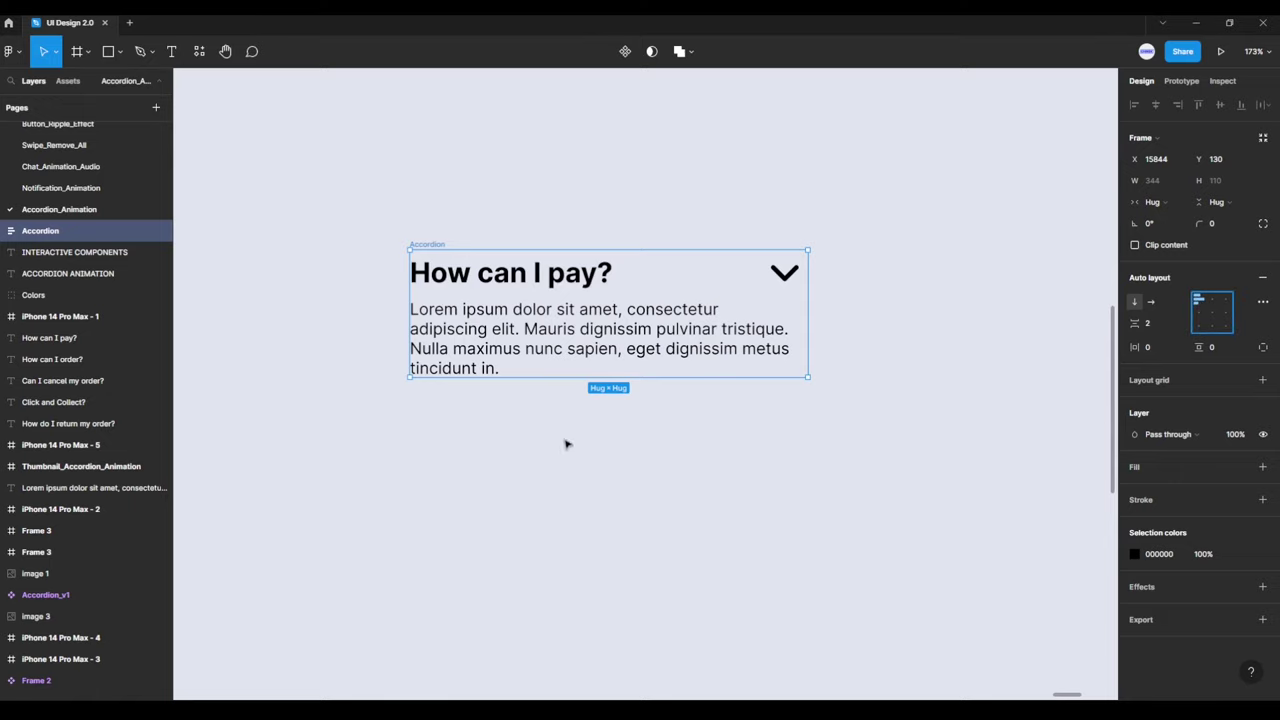
{"action": "left_click", "coordinate": [370, 258]}
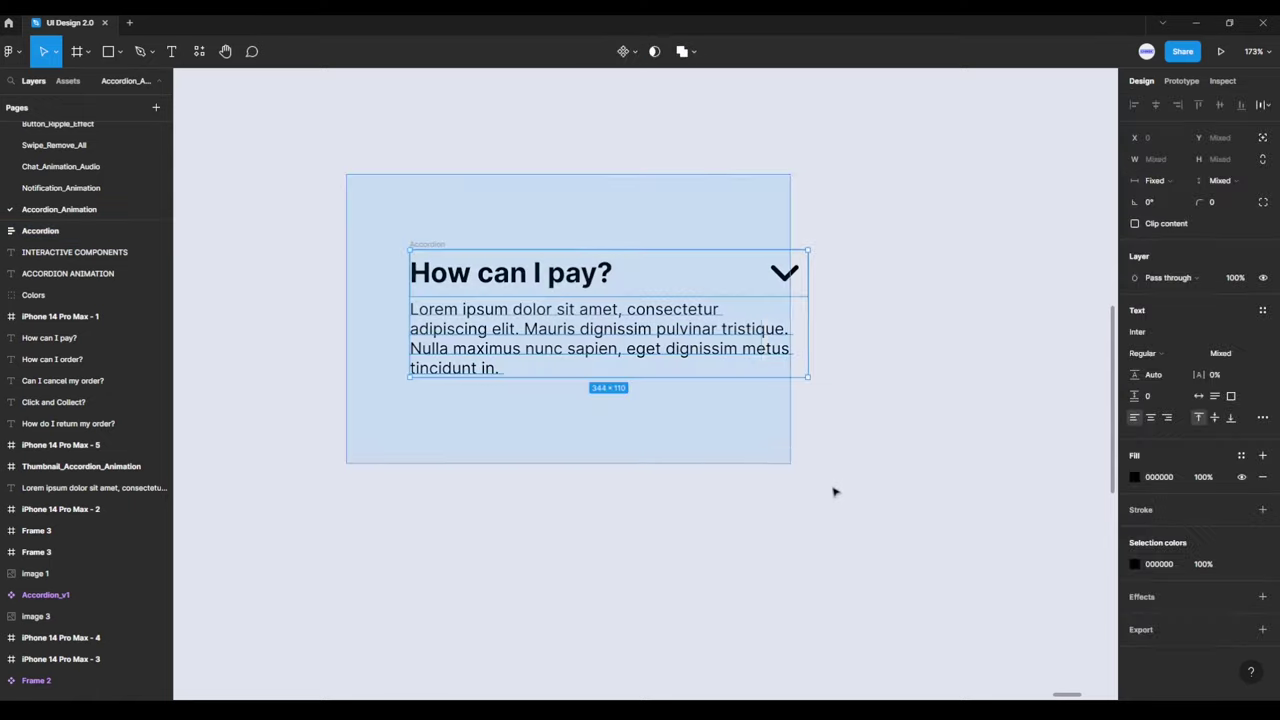
{"action": "left_click_drag", "start_coordinate": [348, 180], "coordinate": [906, 518]}
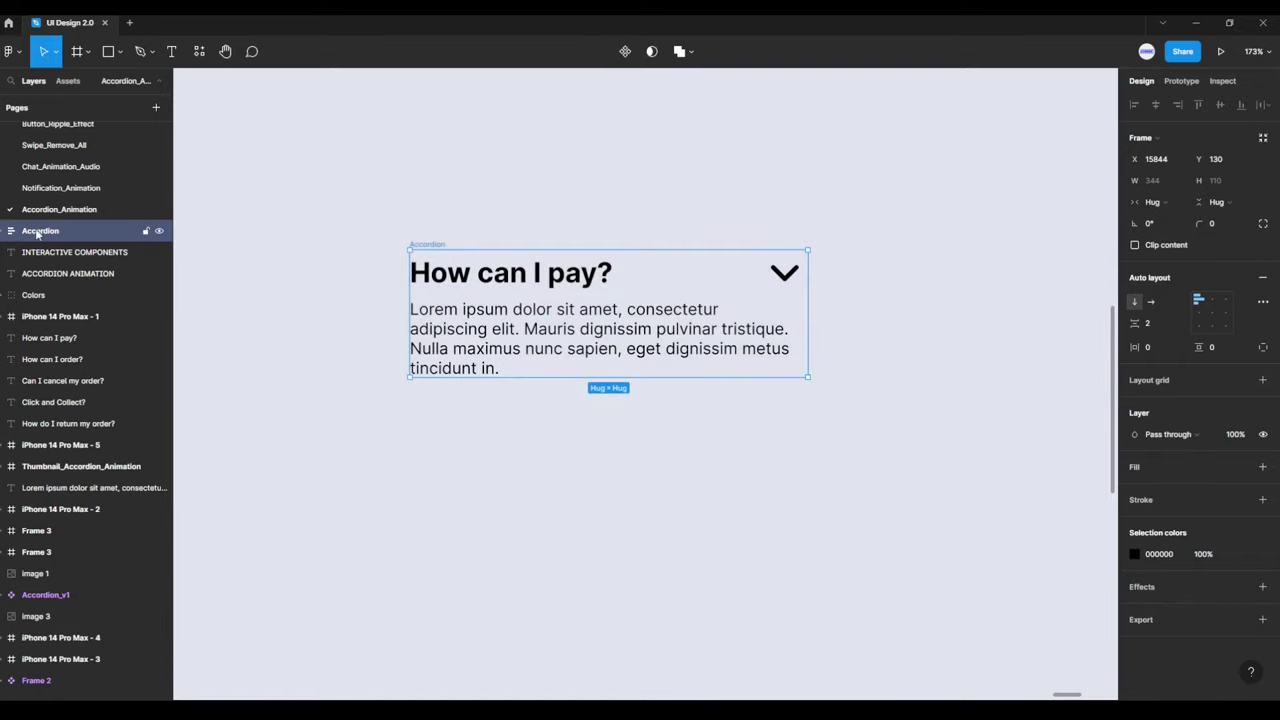
Step: Make Accordion a component and add a variant property, Property 1 = Default
{"action": "left_click", "coordinate": [620, 61]}
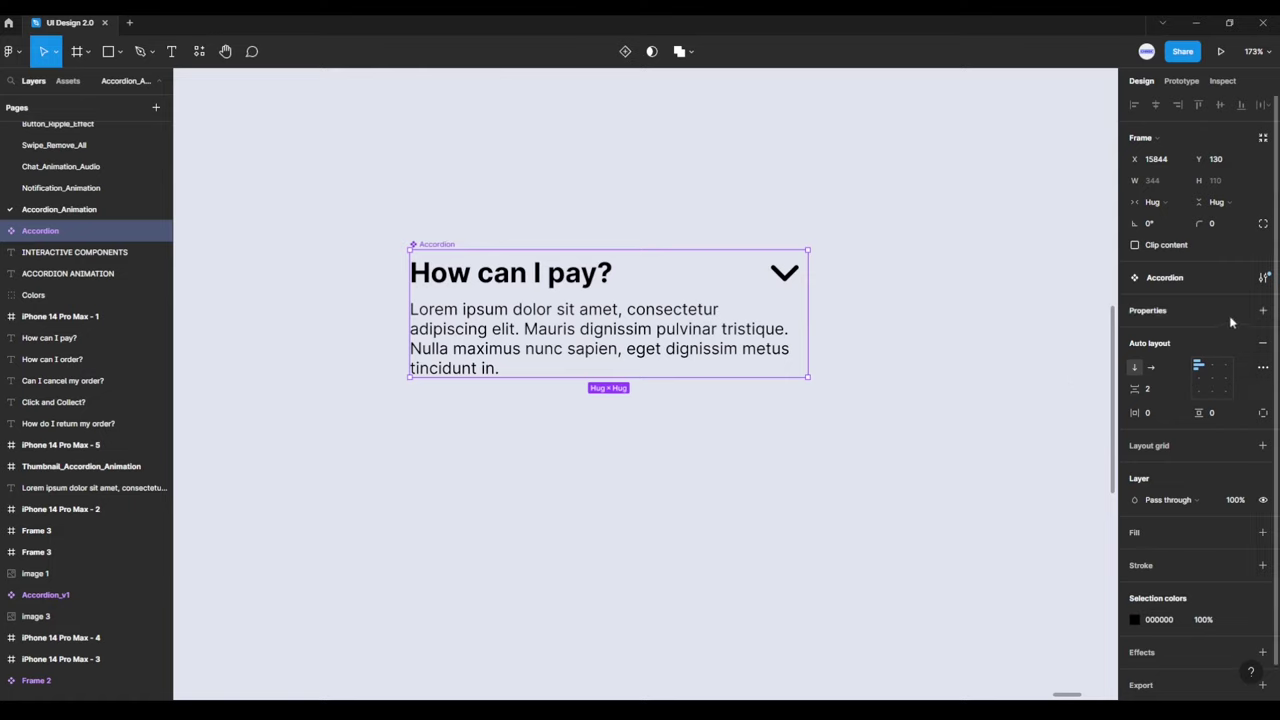
{"action": "left_click", "coordinate": [1264, 311]}
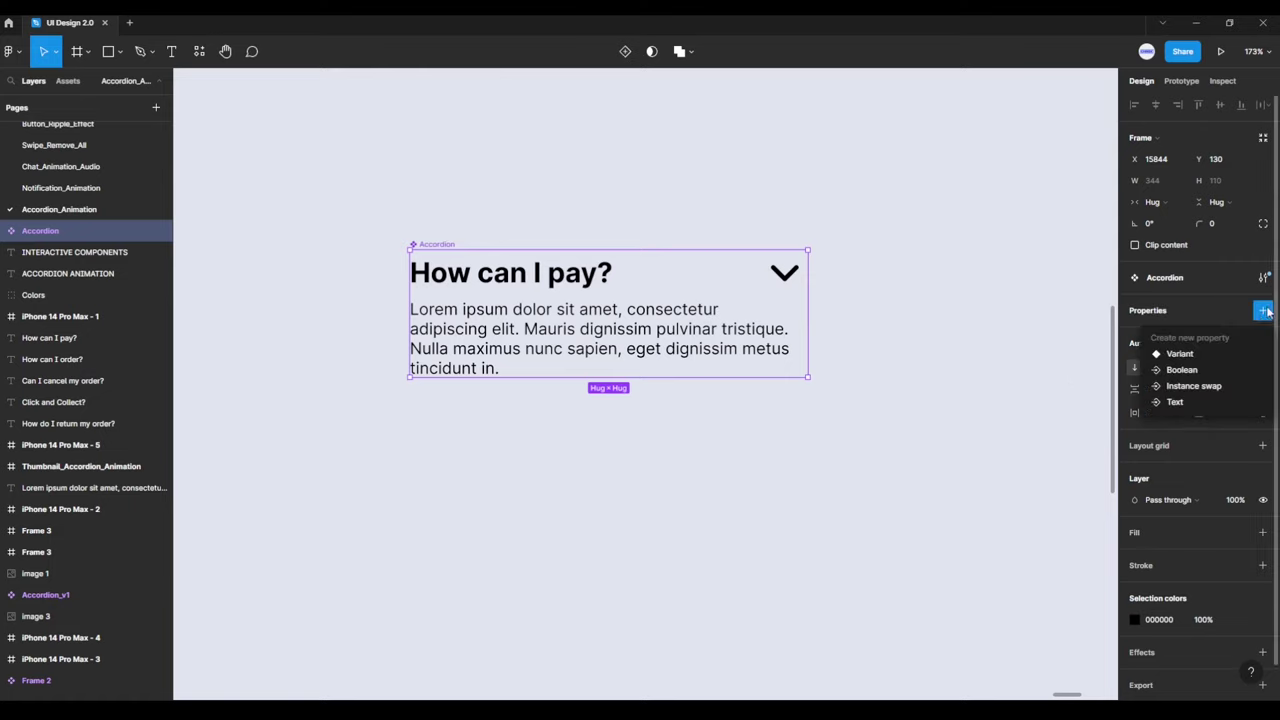
{"action": "left_click", "coordinate": [1180, 355]}
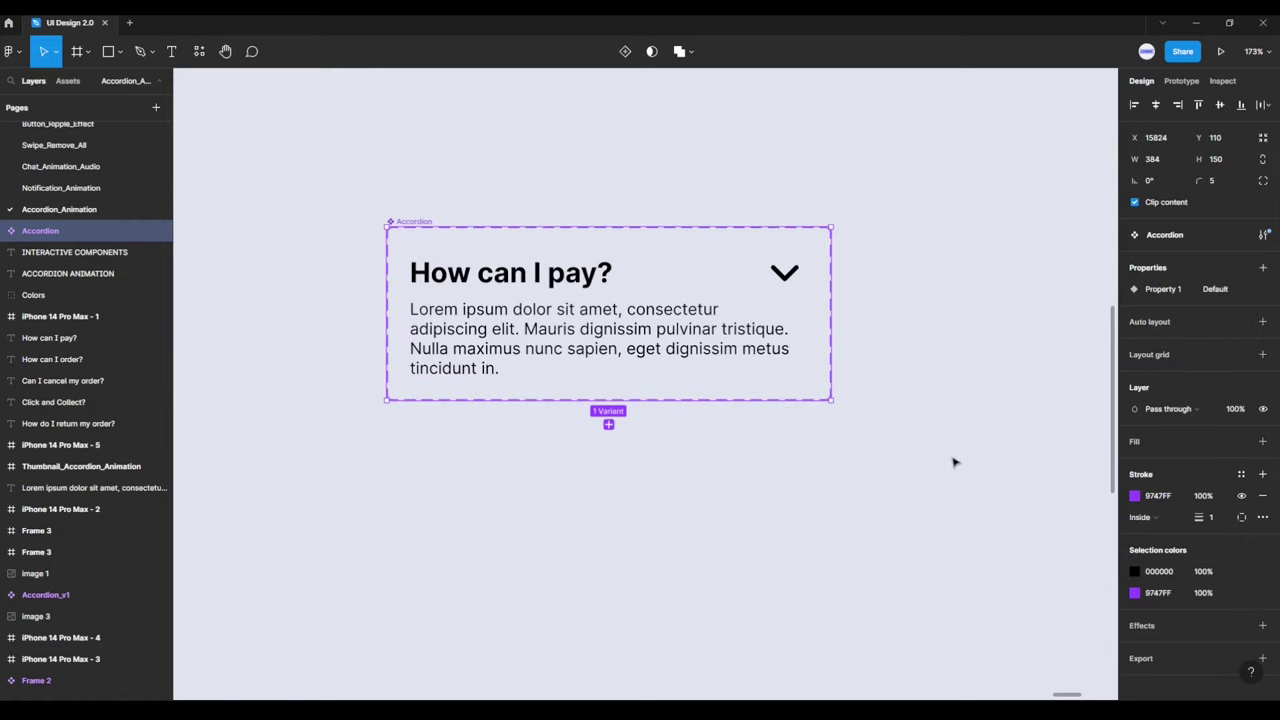
Step: Add a second Accordion variant and hide the Default variant's Lorem ipsum paragraph
{"action": "left_click", "coordinate": [609, 426]}
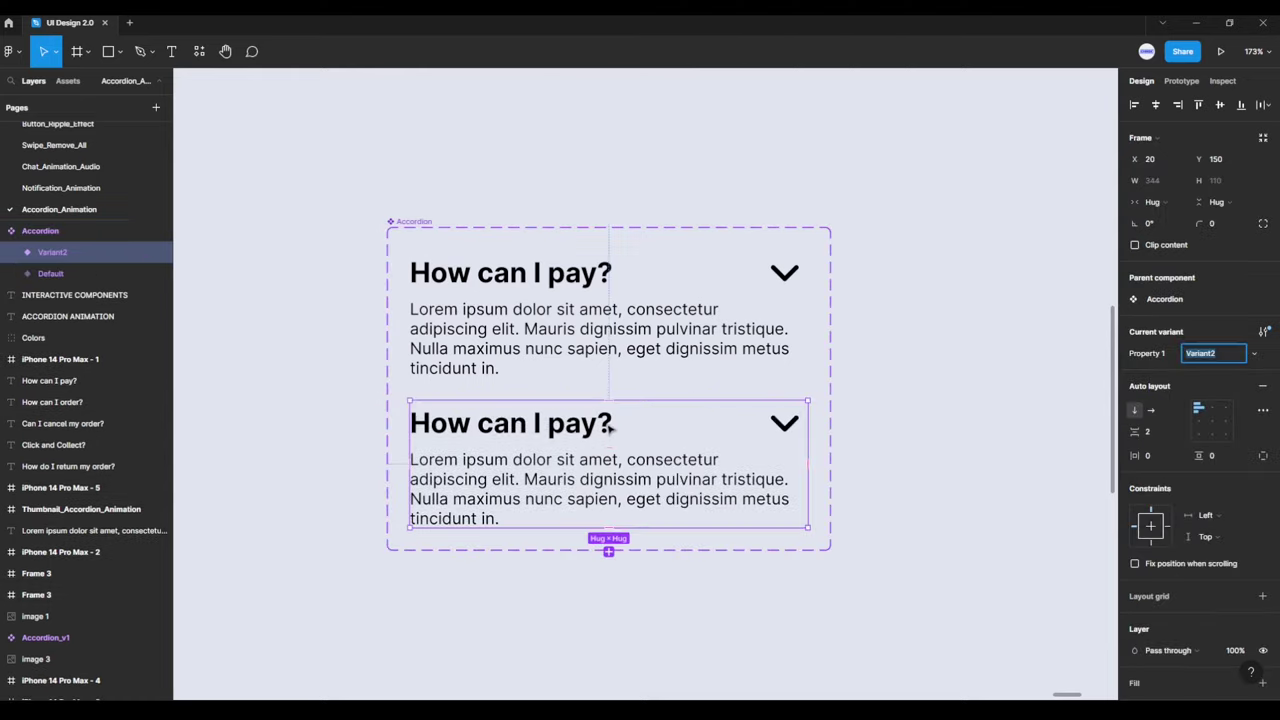
{"action": "left_click", "coordinate": [664, 350]}
{"action": "left_click", "coordinate": [664, 350]}
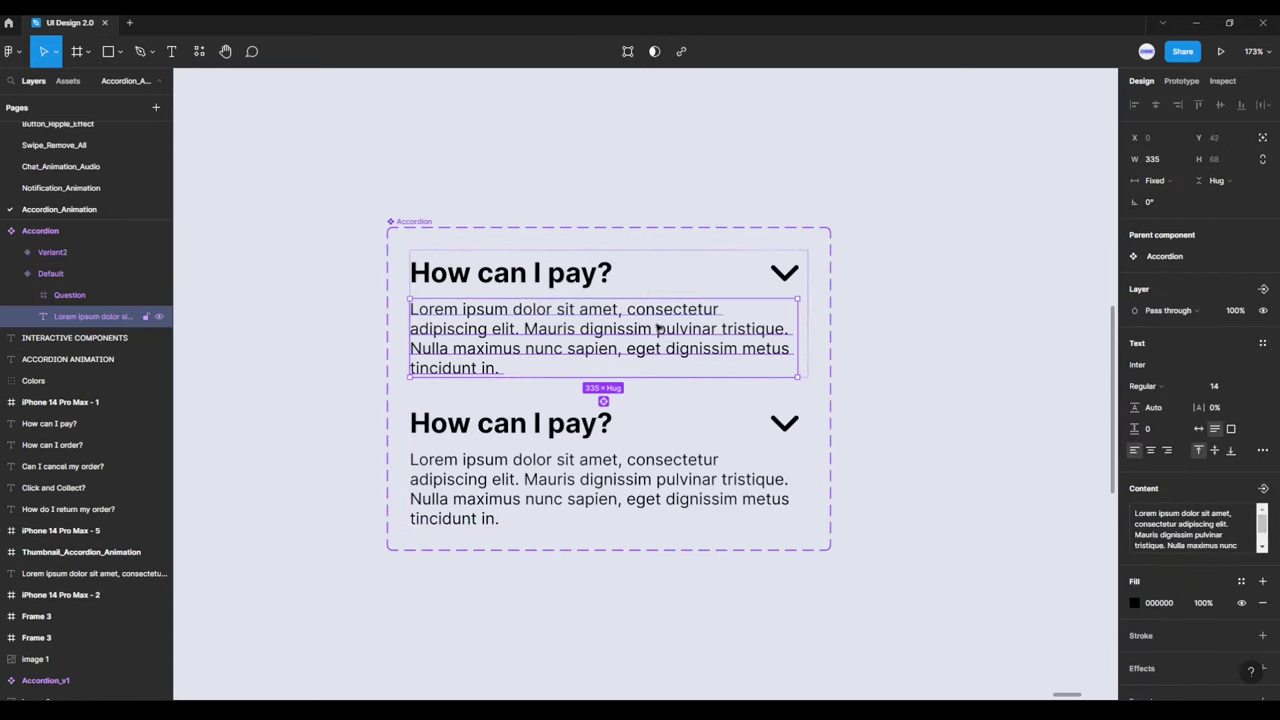
{"action": "mouse_move", "coordinate": [95, 316]}
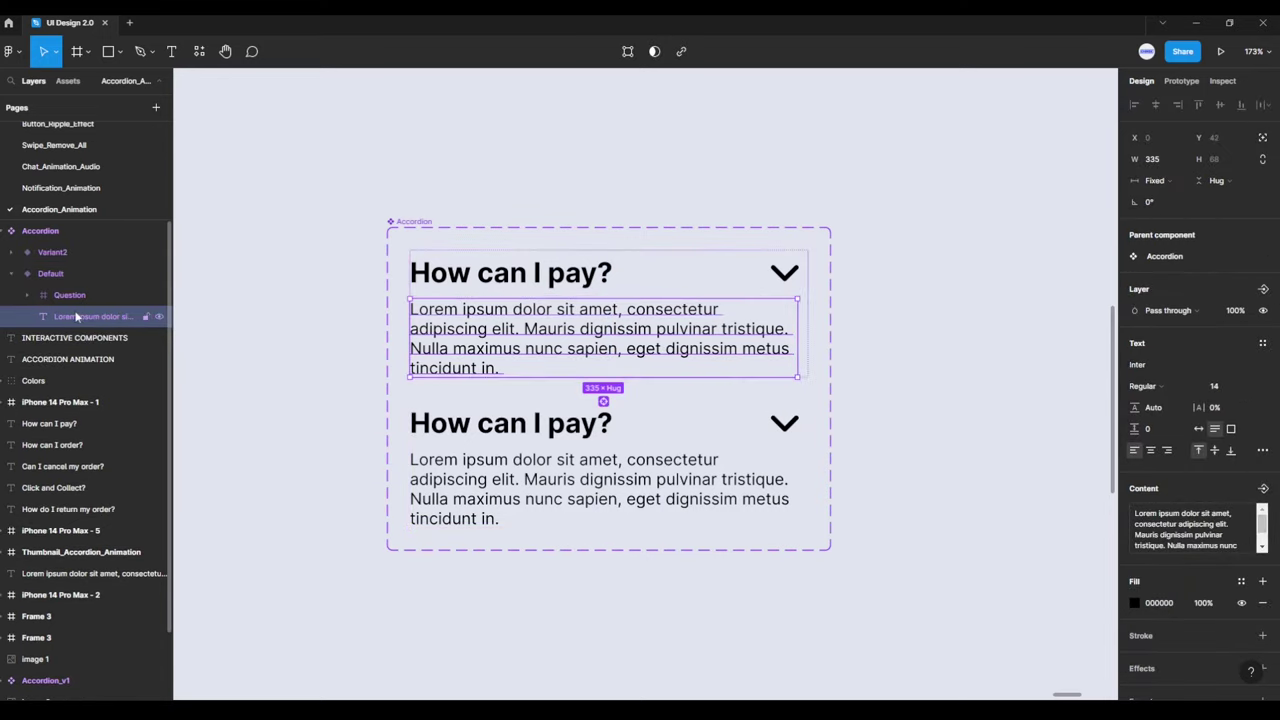
{"action": "left_click", "coordinate": [158, 317]}
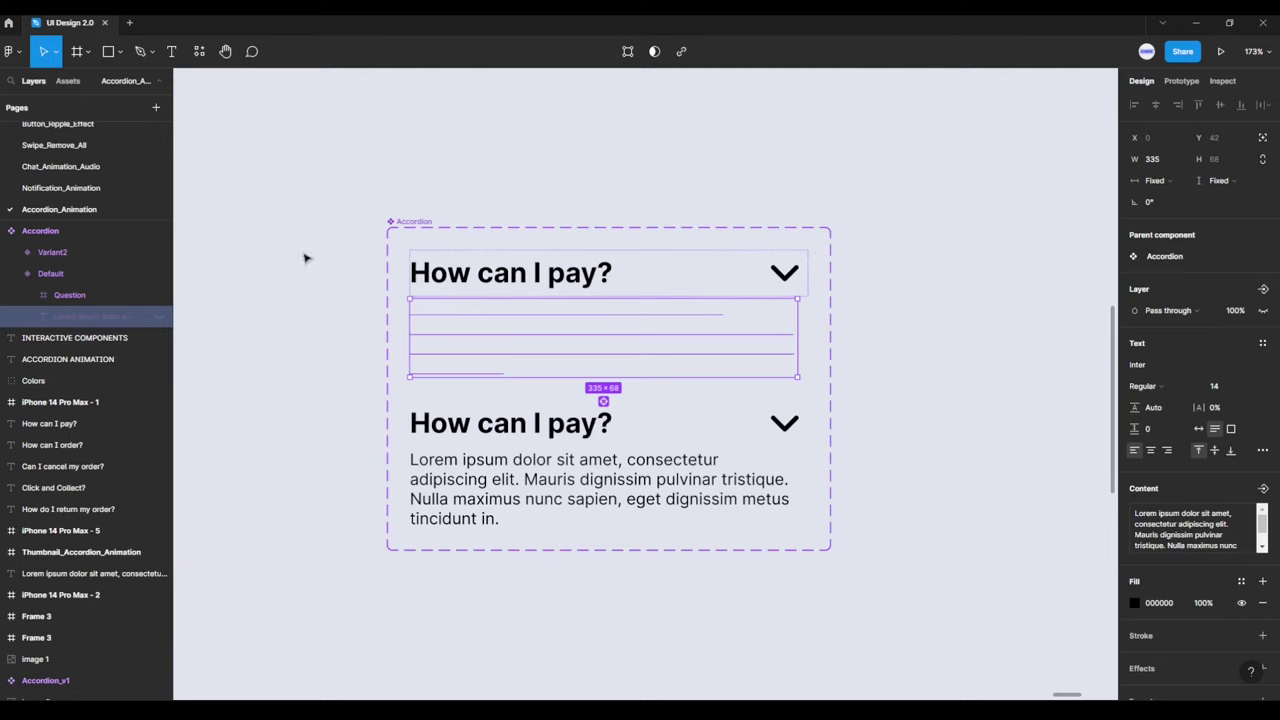
Step: Select the Accordion component set and fold its variant layers in the Layers panel
{"action": "left_click", "coordinate": [390, 220]}
{"action": "left_click", "coordinate": [389, 194]}
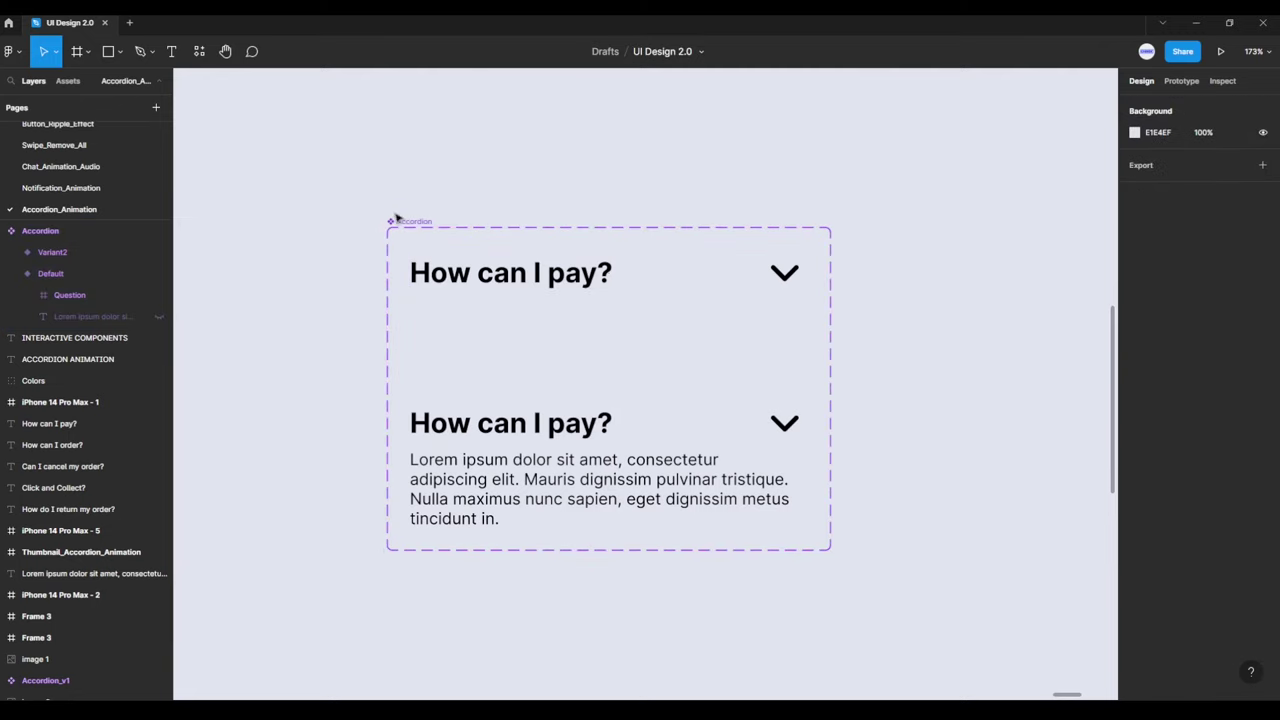
{"action": "left_click", "coordinate": [397, 220]}
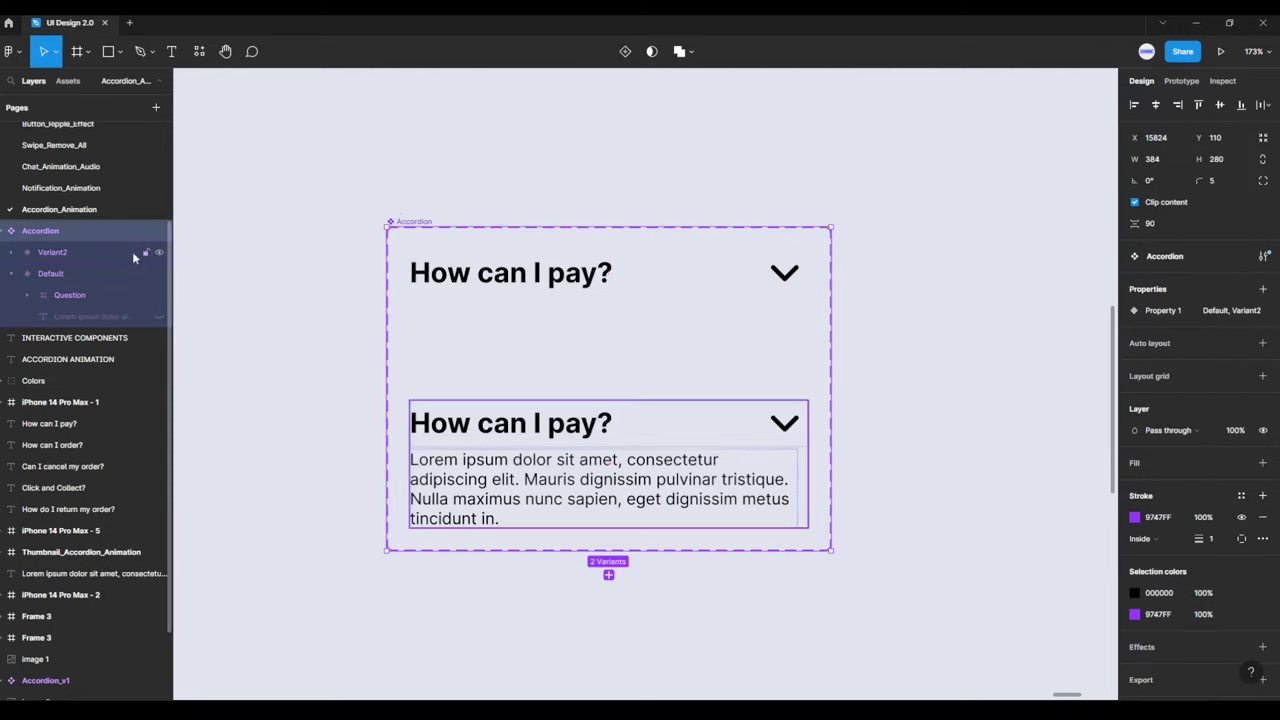
{"action": "left_click", "coordinate": [8, 231]}
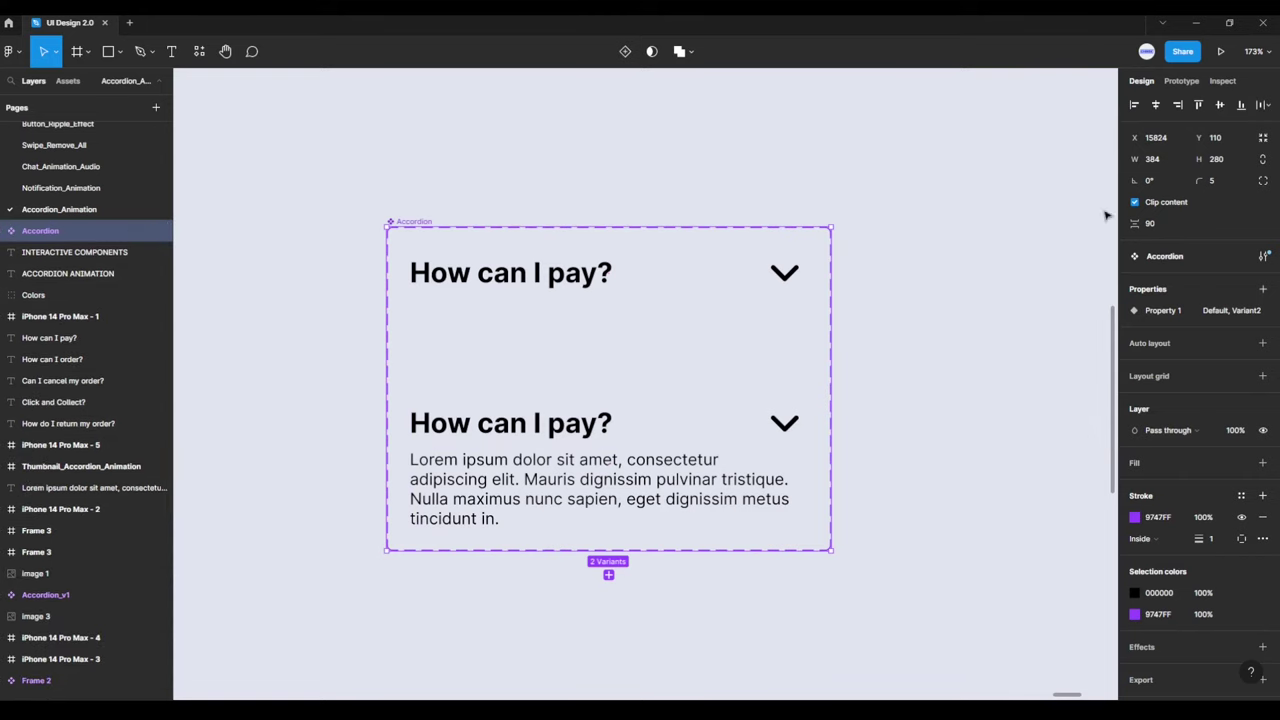
Step: Set the variant spacing to 8 and rotate Variant2's chevron -180° to point up
{"action": "mouse_move", "coordinate": [1136, 223]}
{"action": "left_mouse_down"}
{"action": "mouse_move", "coordinate": [1004, 241]}
{"action": "mouse_move", "coordinate": [1028, 241]}
{"action": "left_mouse_up"}
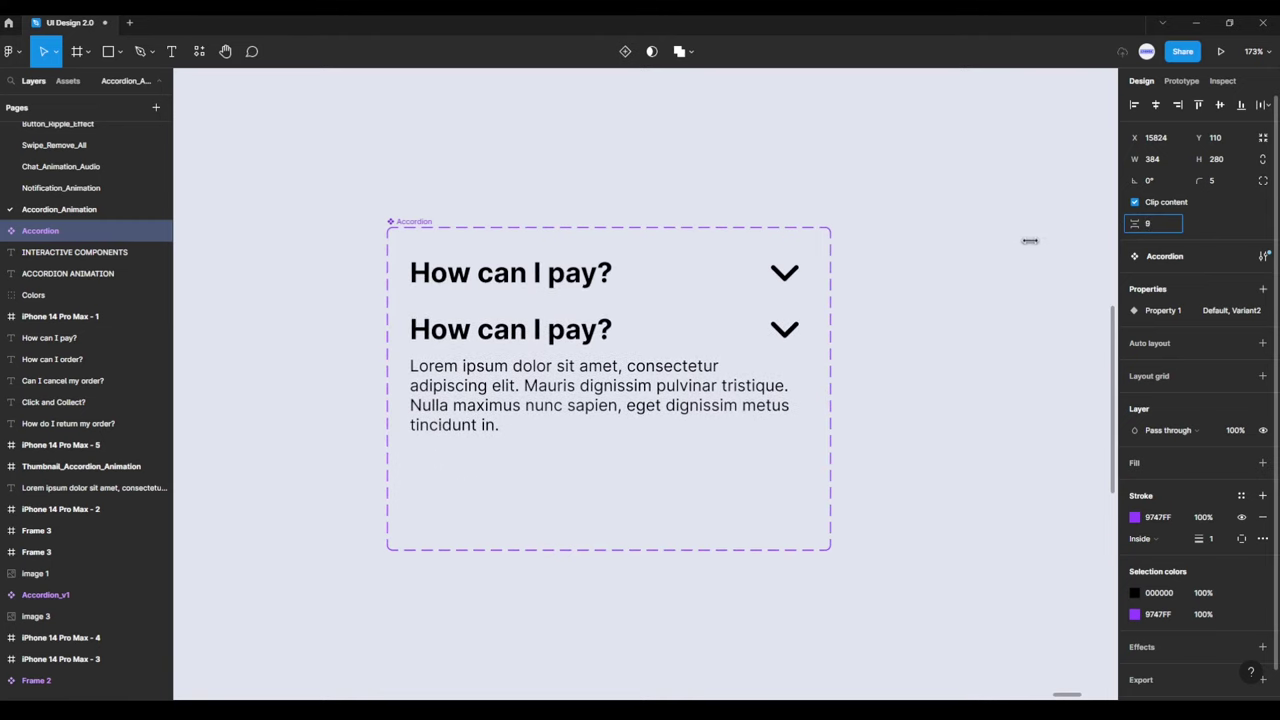
{"action": "left_click_drag", "start_coordinate": [1028, 241], "coordinate": [1031, 241]}
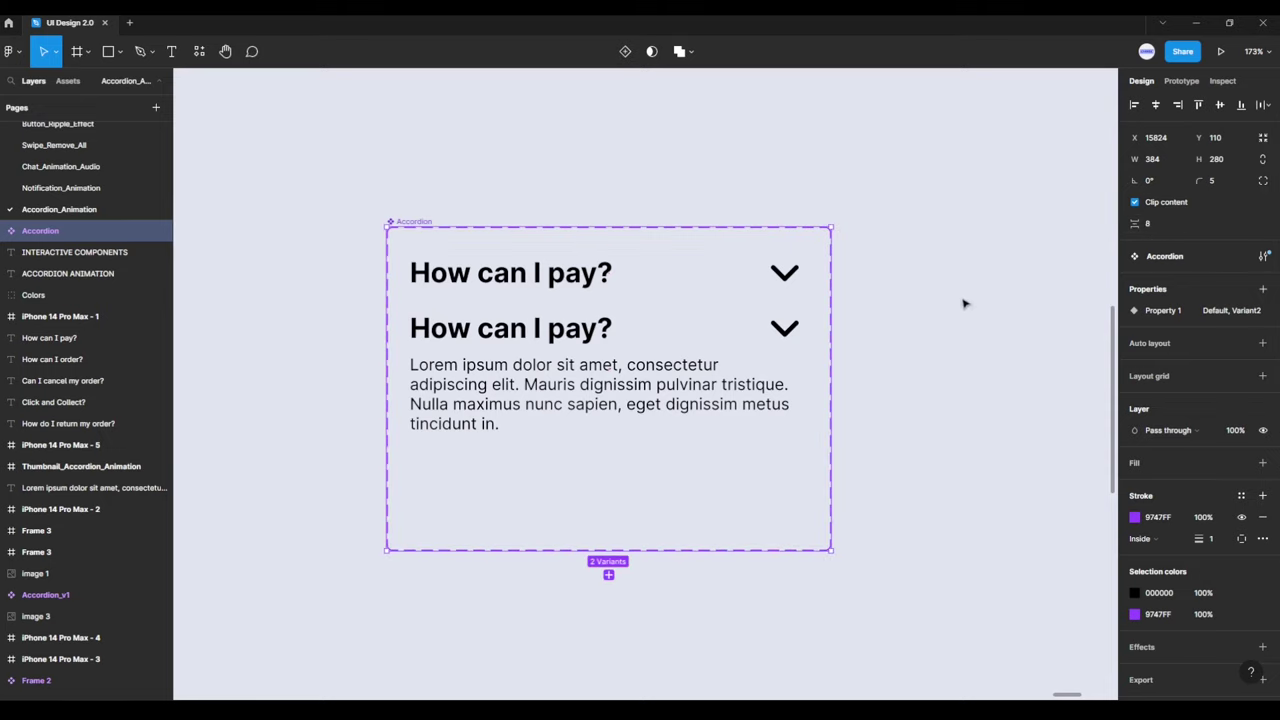
{"action": "double_click", "coordinate": [786, 333]}
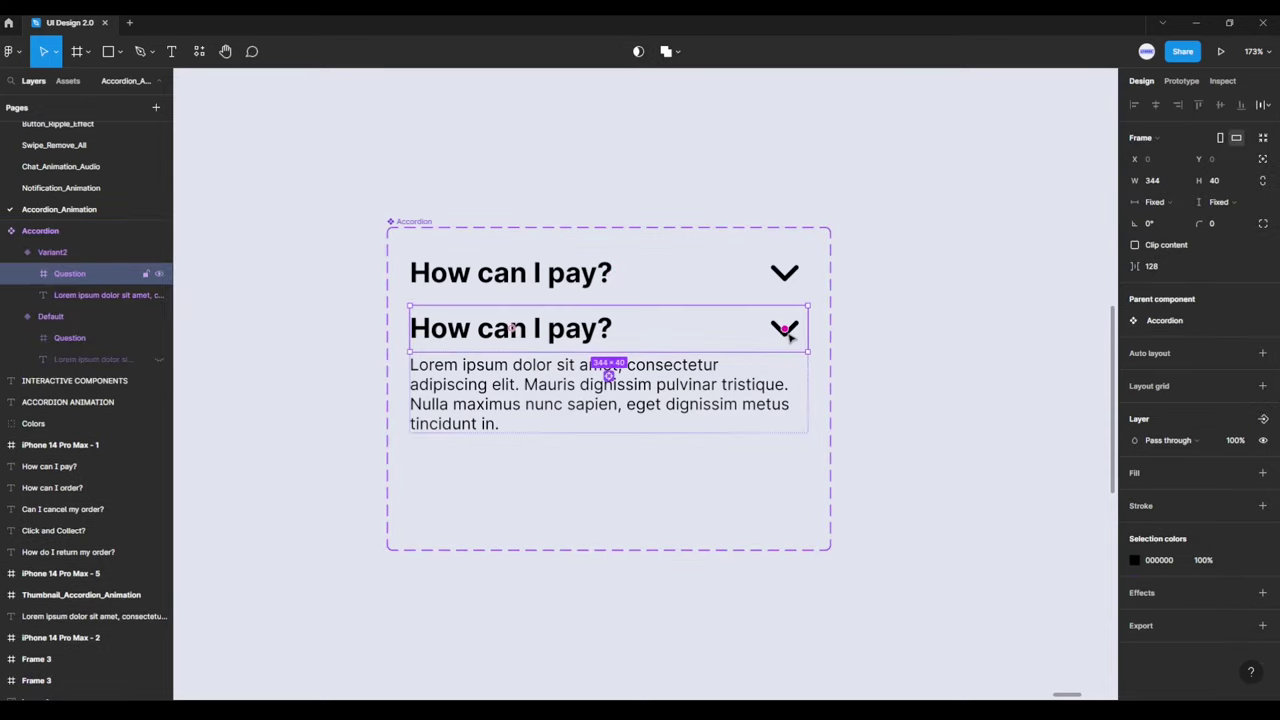
{"action": "double_click", "coordinate": [789, 337]}
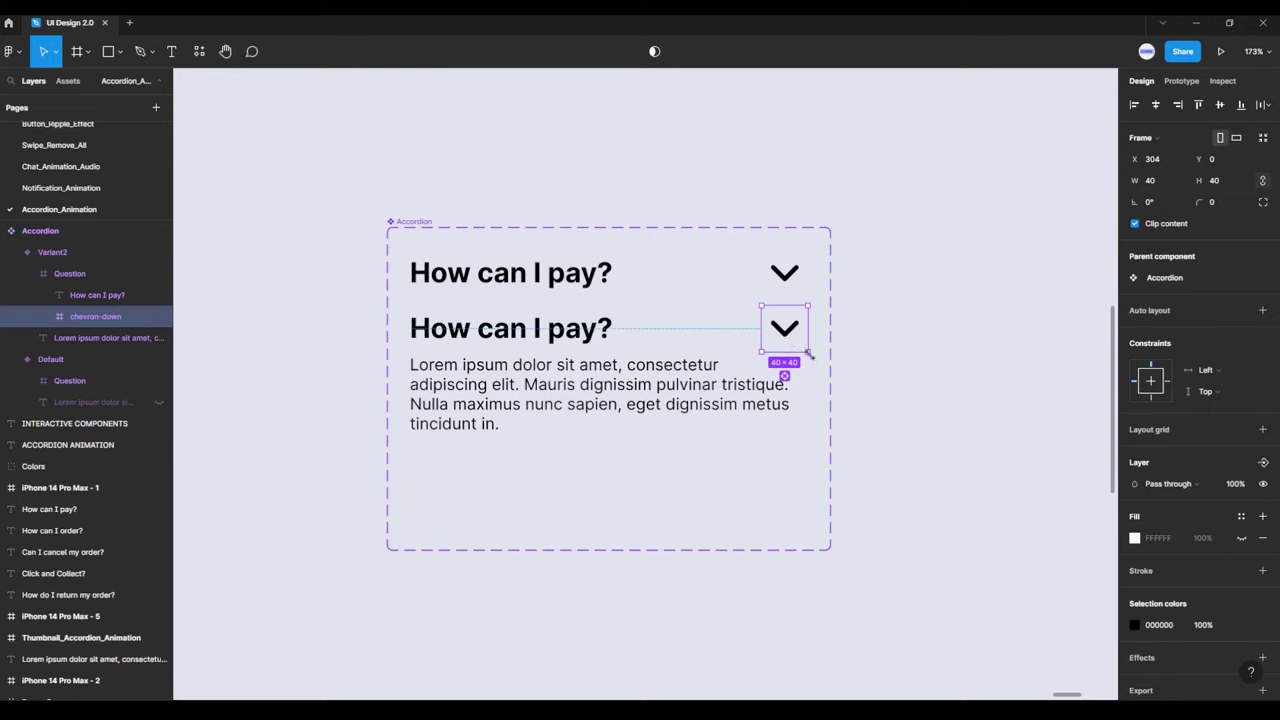
{"action": "mouse_move", "coordinate": [812, 356]}
{"action": "left_mouse_down"}
{"action": "mouse_move", "coordinate": [754, 316]}
{"action": "mouse_move", "coordinate": [762, 309]}
{"action": "left_mouse_up"}
{"action": "left_click", "coordinate": [866, 299]}
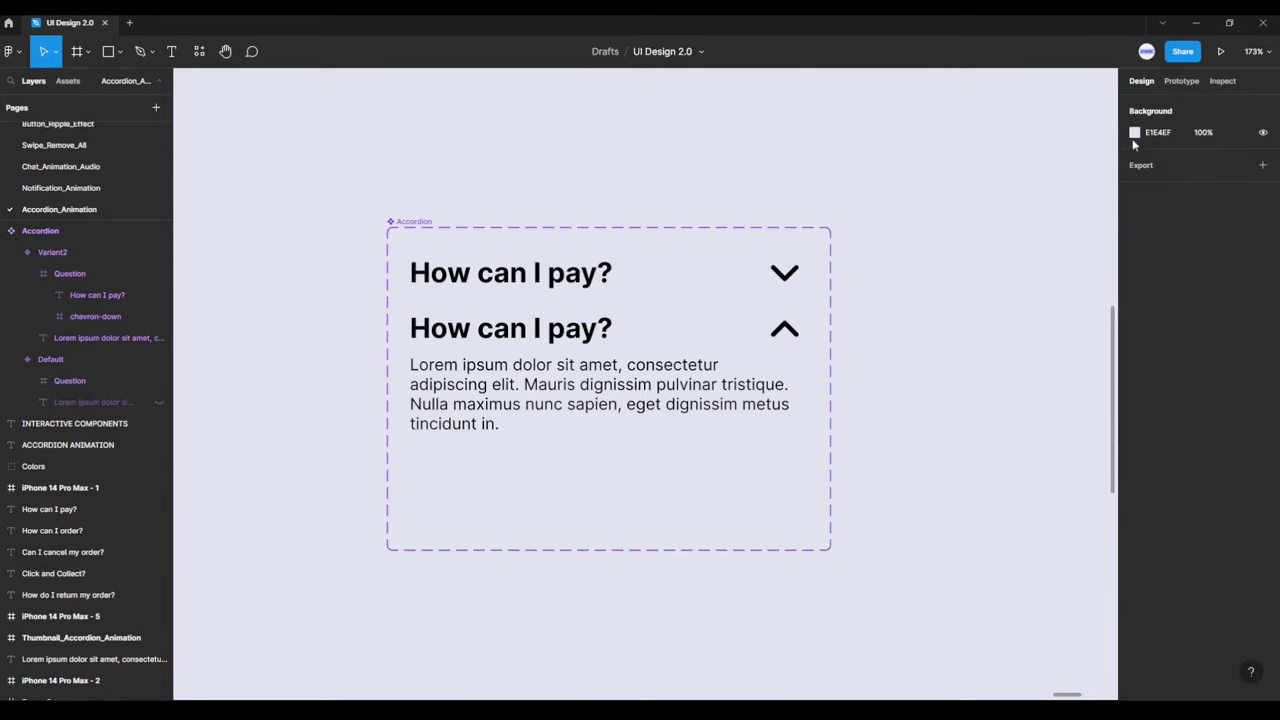
Step: Connect the Default variant's Question row to Variant2 with a prototype link
{"action": "left_click", "coordinate": [1183, 81]}
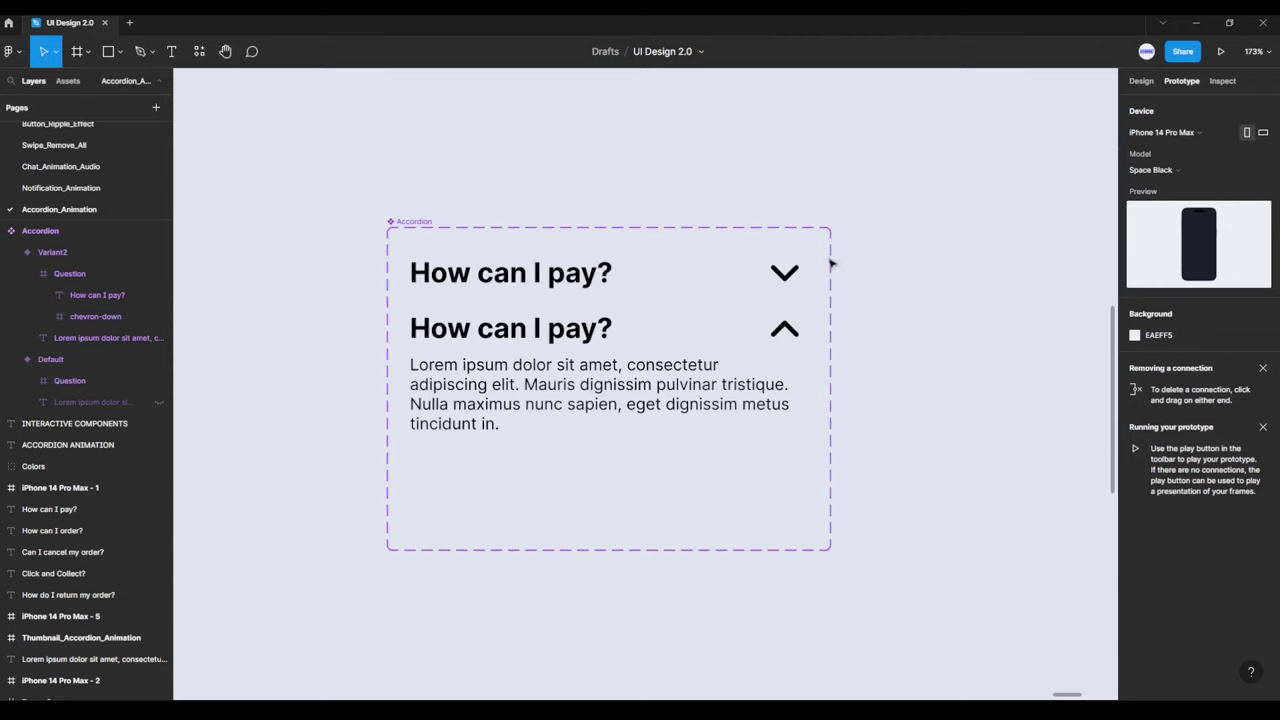
{"action": "left_click", "coordinate": [626, 280]}
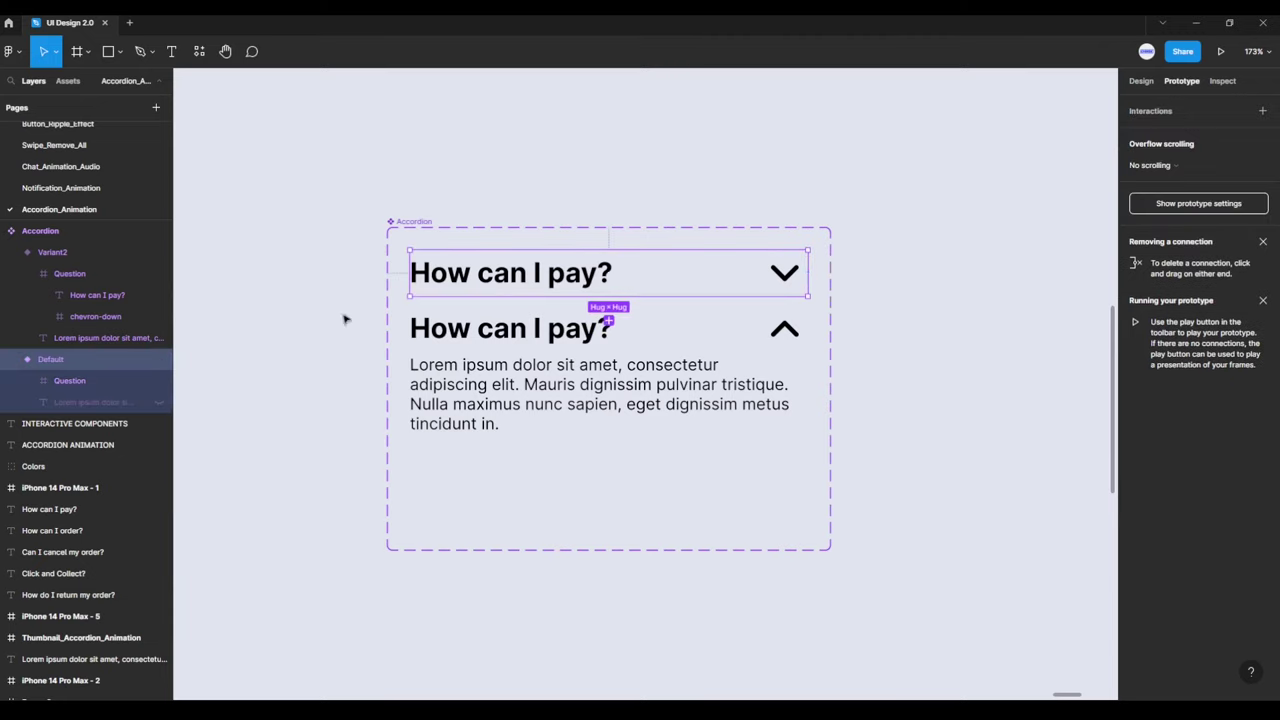
{"action": "left_click", "coordinate": [57, 381]}
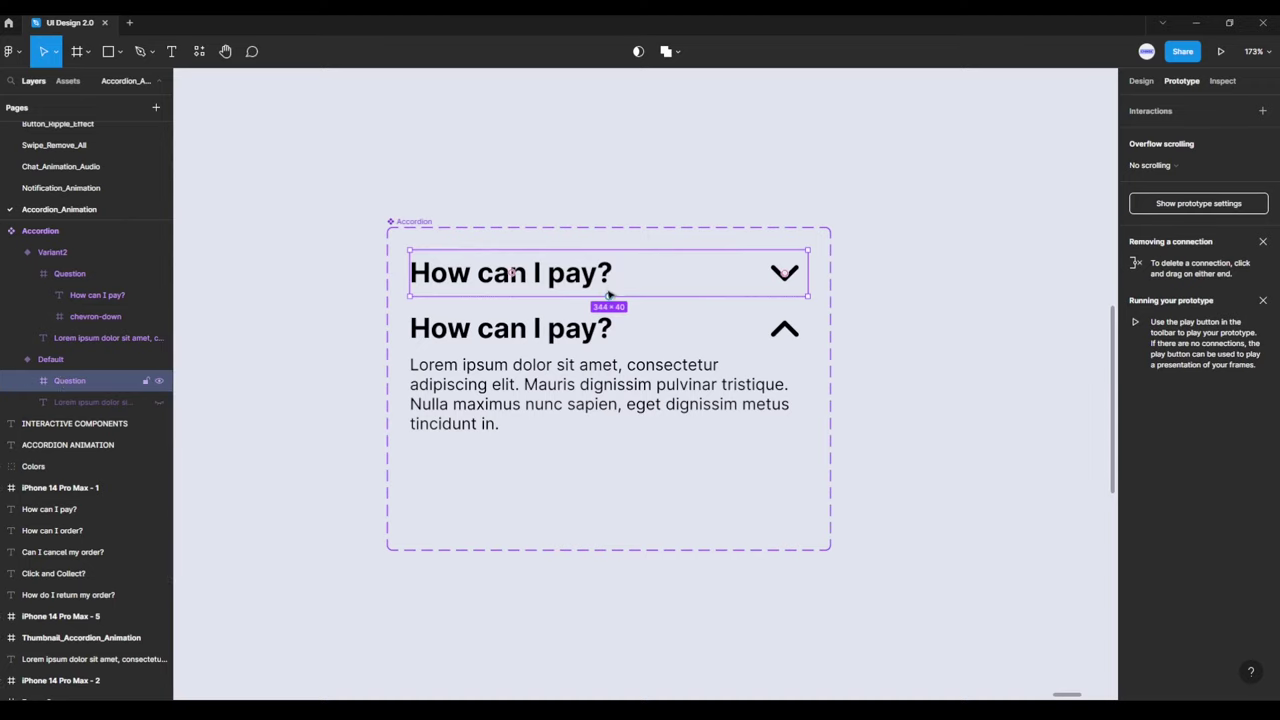
{"action": "left_click_drag", "start_coordinate": [609, 297], "coordinate": [627, 337]}
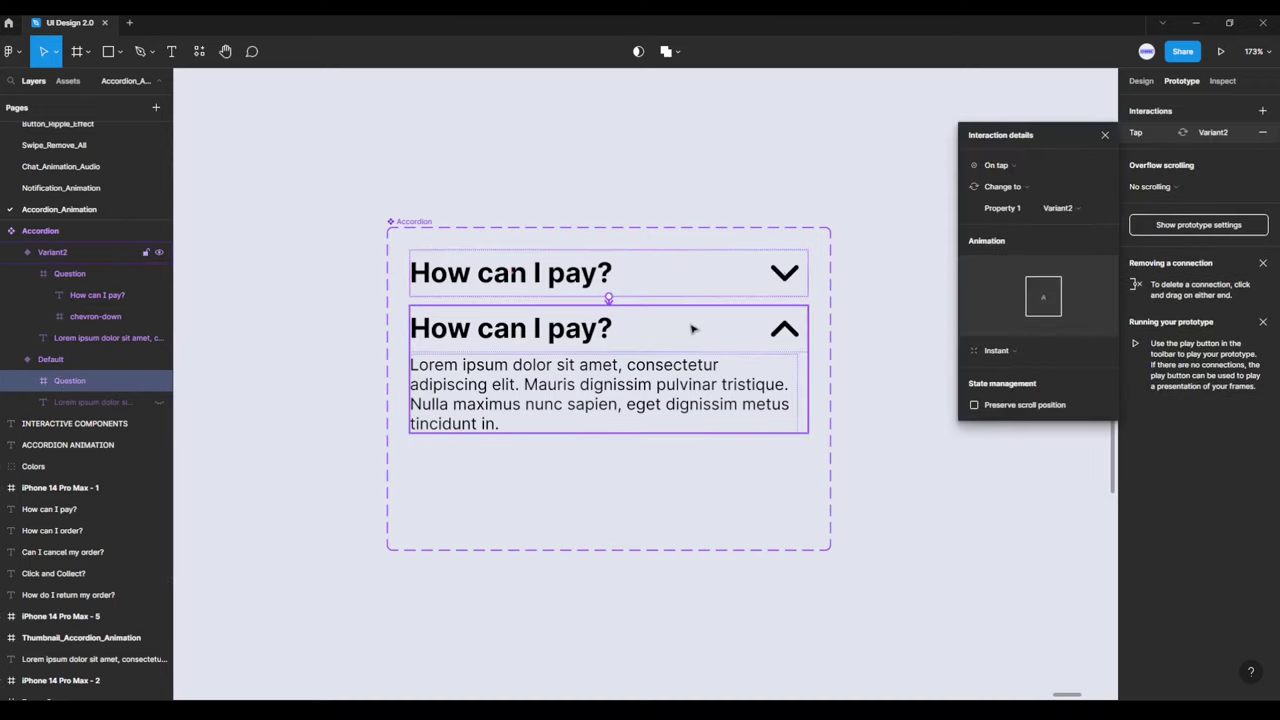
Step: Set the interaction to On tap, Smart animate, Ease in and out, 300ms
{"action": "left_click", "coordinate": [1000, 166]}
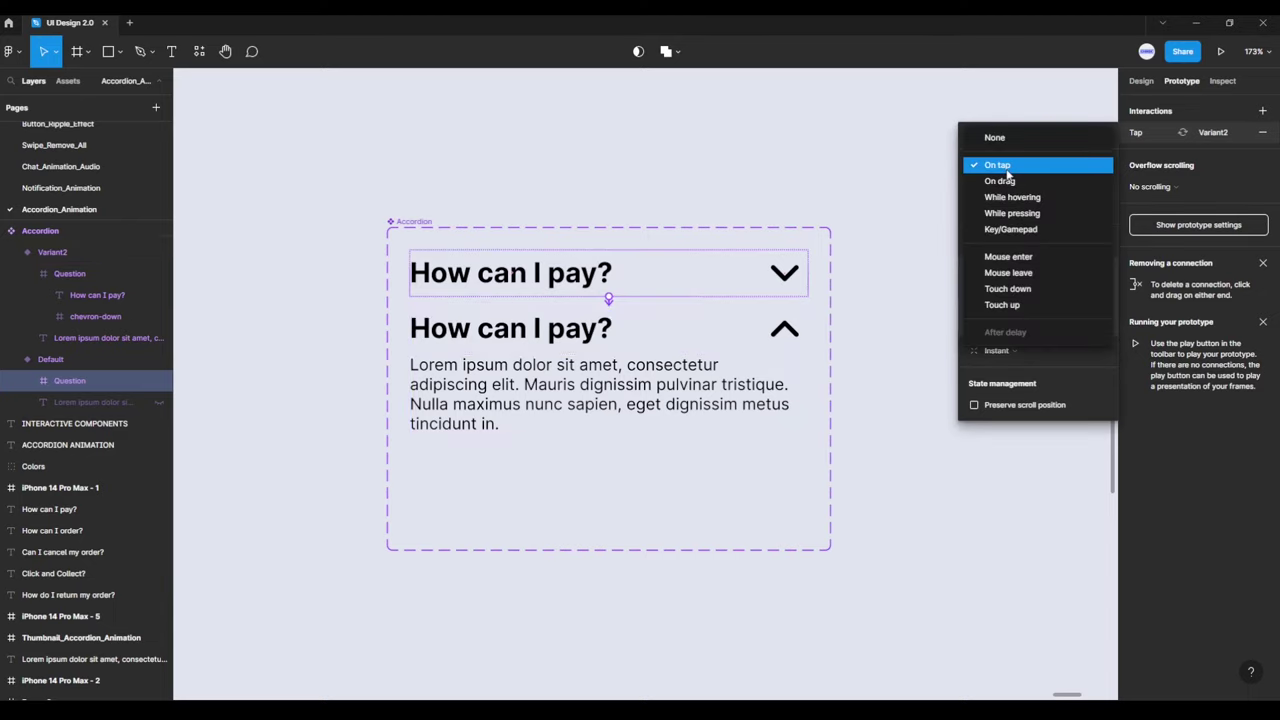
{"action": "left_click", "coordinate": [1003, 168]}
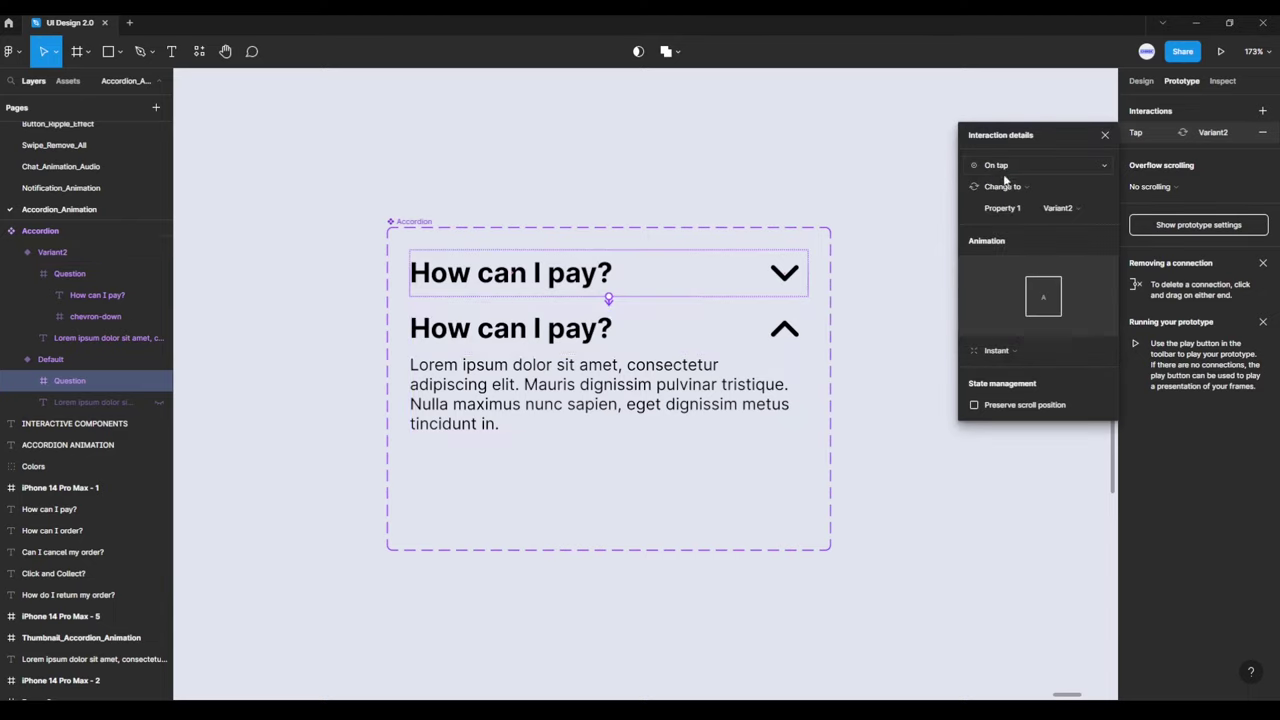
{"action": "left_click", "coordinate": [1018, 350]}
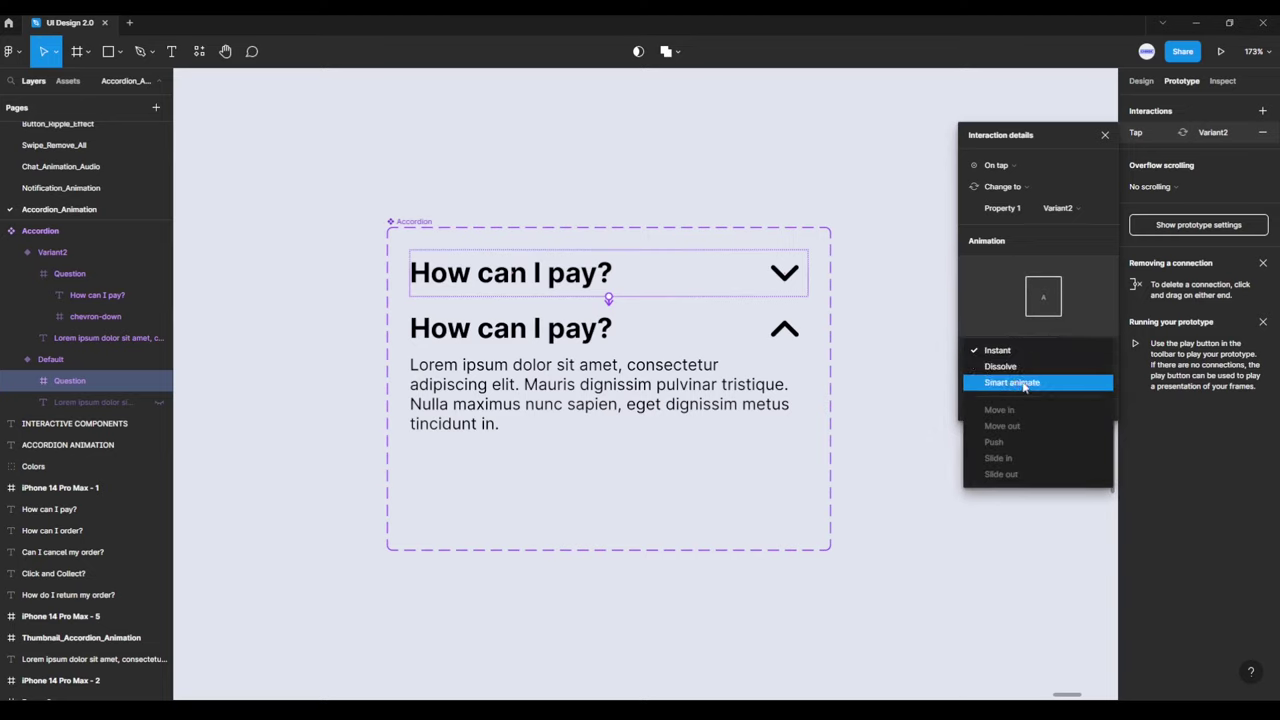
{"action": "left_click", "coordinate": [1020, 384]}
{"action": "left_click", "coordinate": [1025, 374]}
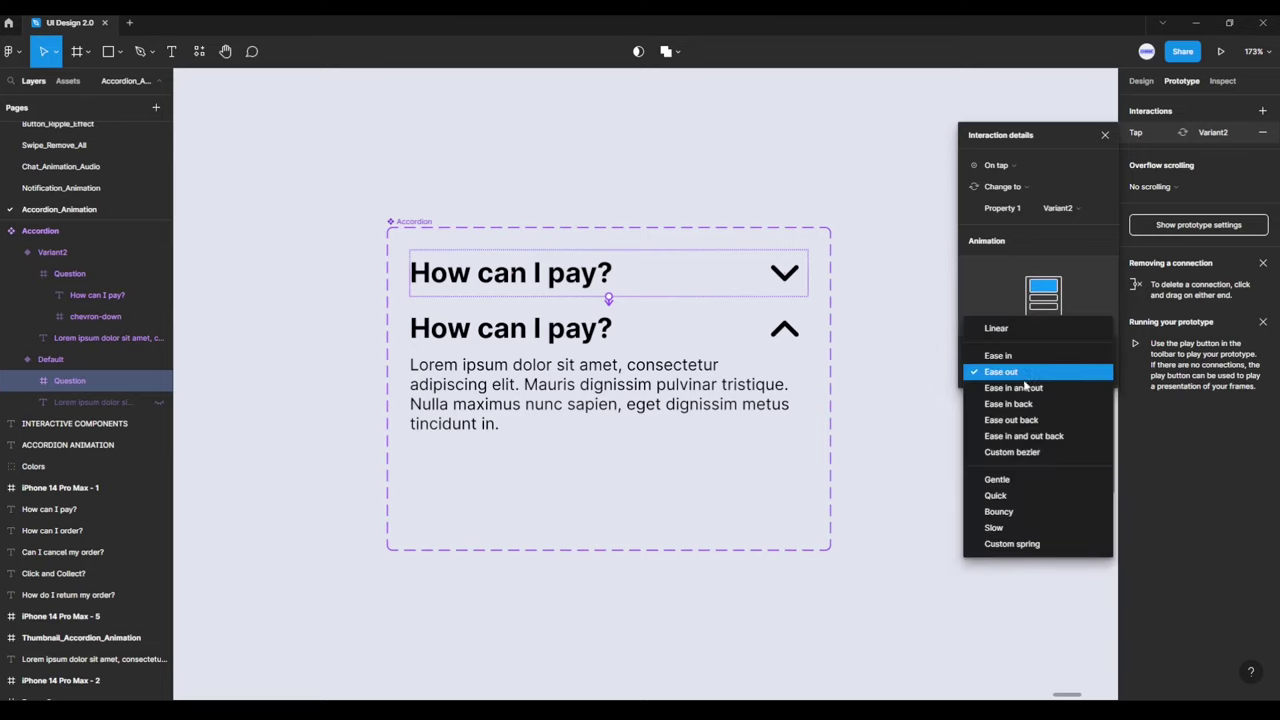
{"action": "left_click", "coordinate": [1016, 391]}
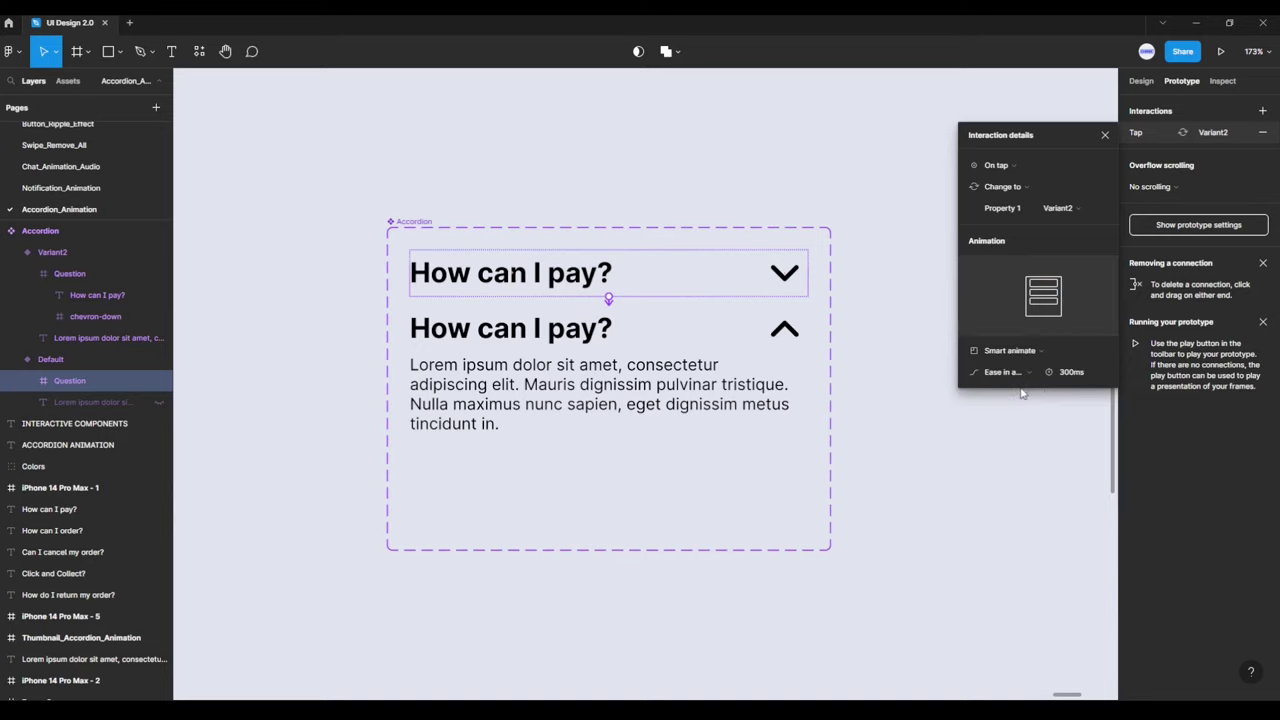
{"action": "left_click", "coordinate": [1085, 375]}
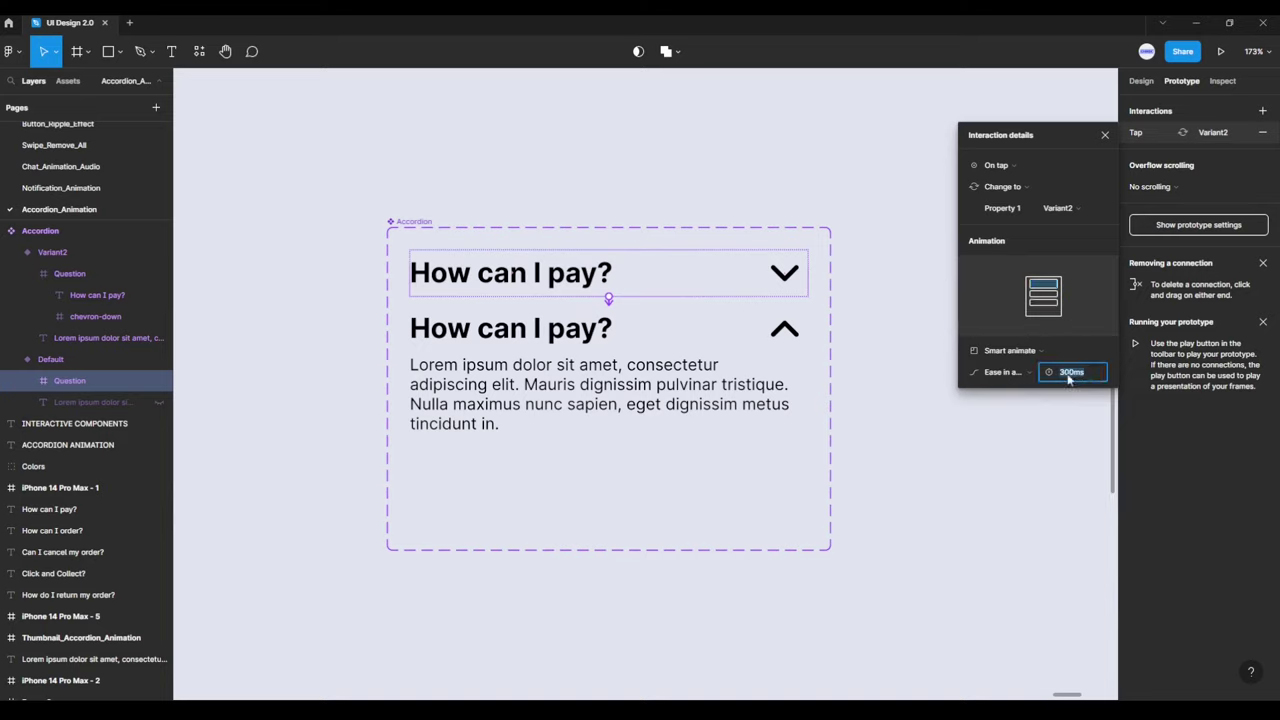
Step: Link Variant2's Question row back to the collapsed Default variant
{"action": "left_click", "coordinate": [1024, 446]}
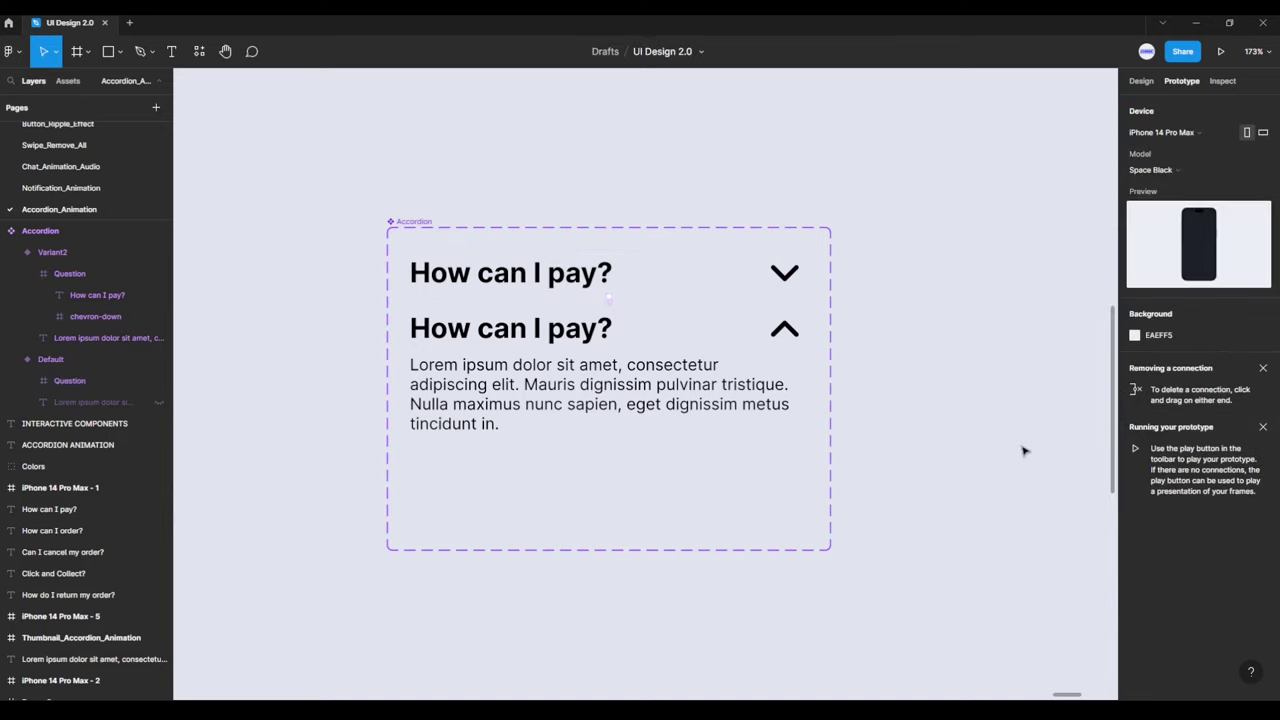
{"action": "left_click", "coordinate": [649, 335]}
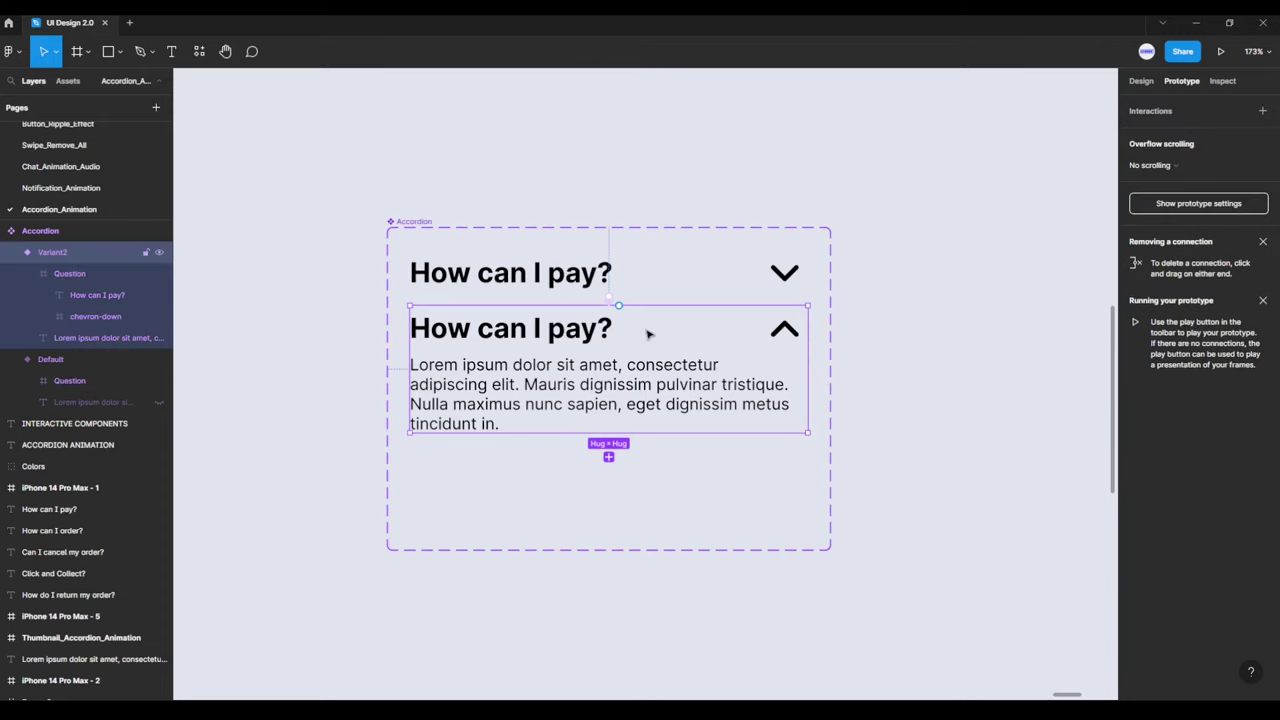
{"action": "left_click", "coordinate": [649, 335]}
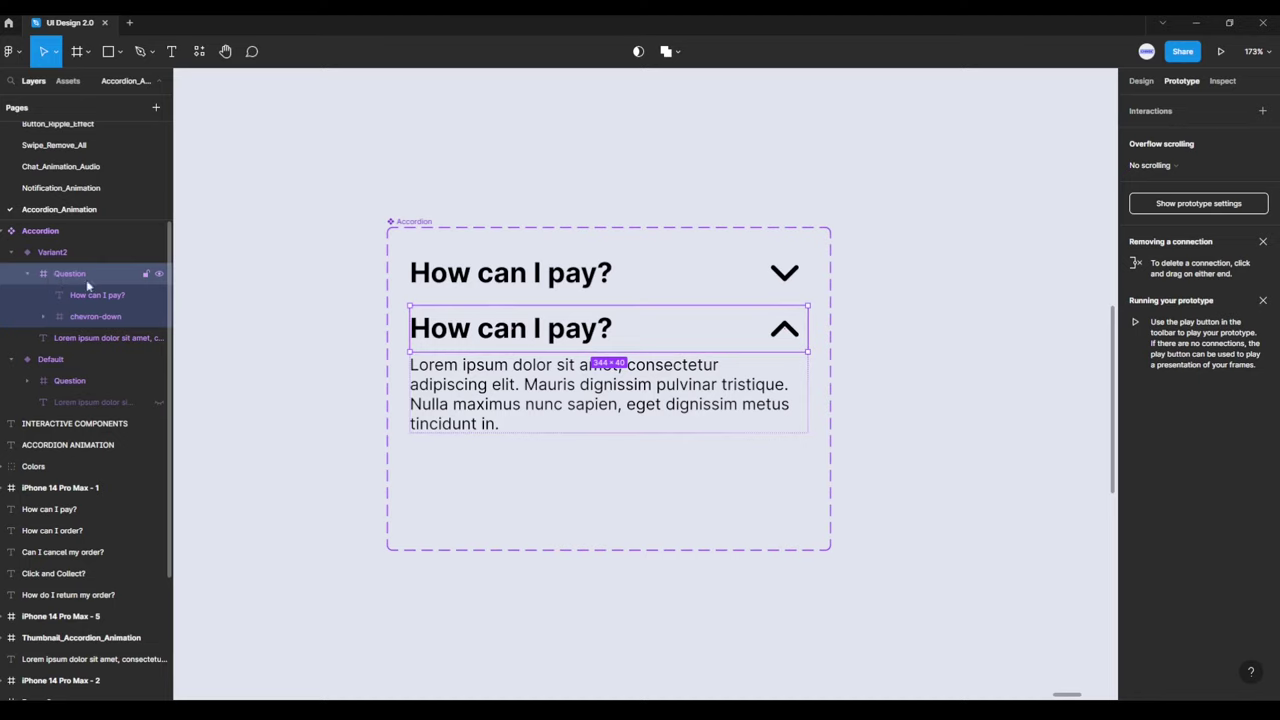
{"action": "mouse_move", "coordinate": [608, 328]}
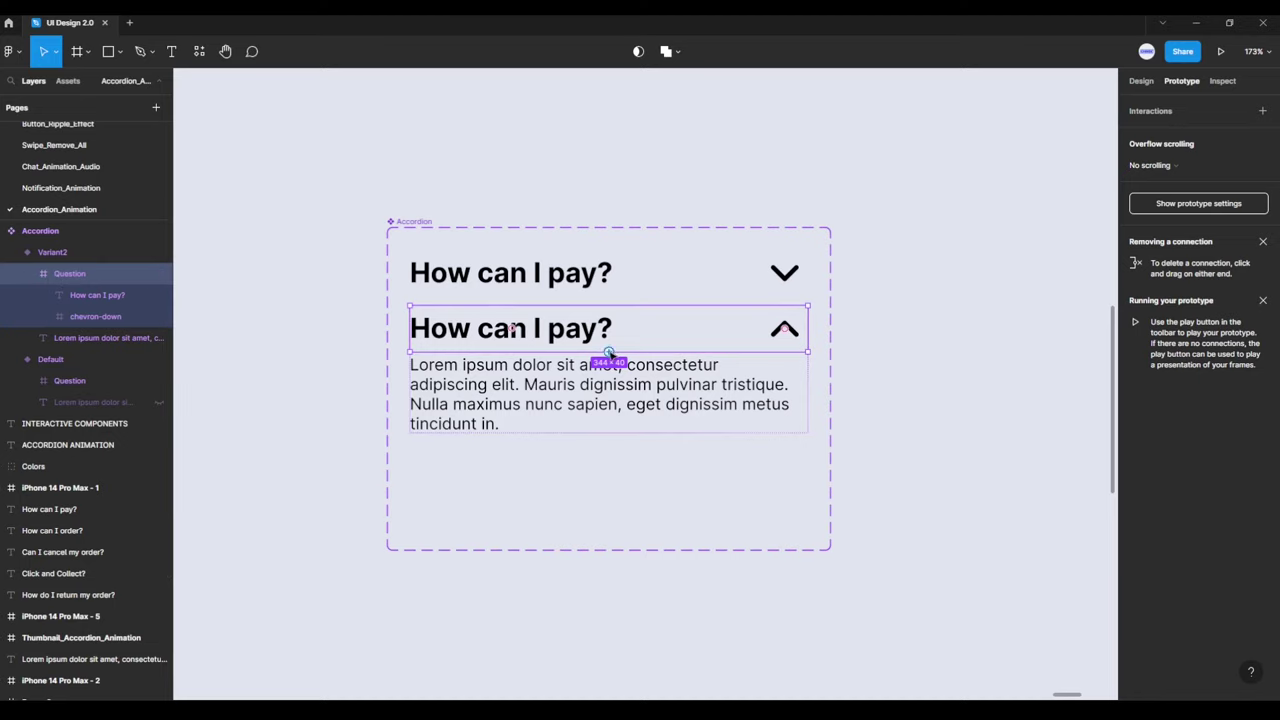
{"action": "left_click_drag", "start_coordinate": [609, 354], "coordinate": [634, 281]}
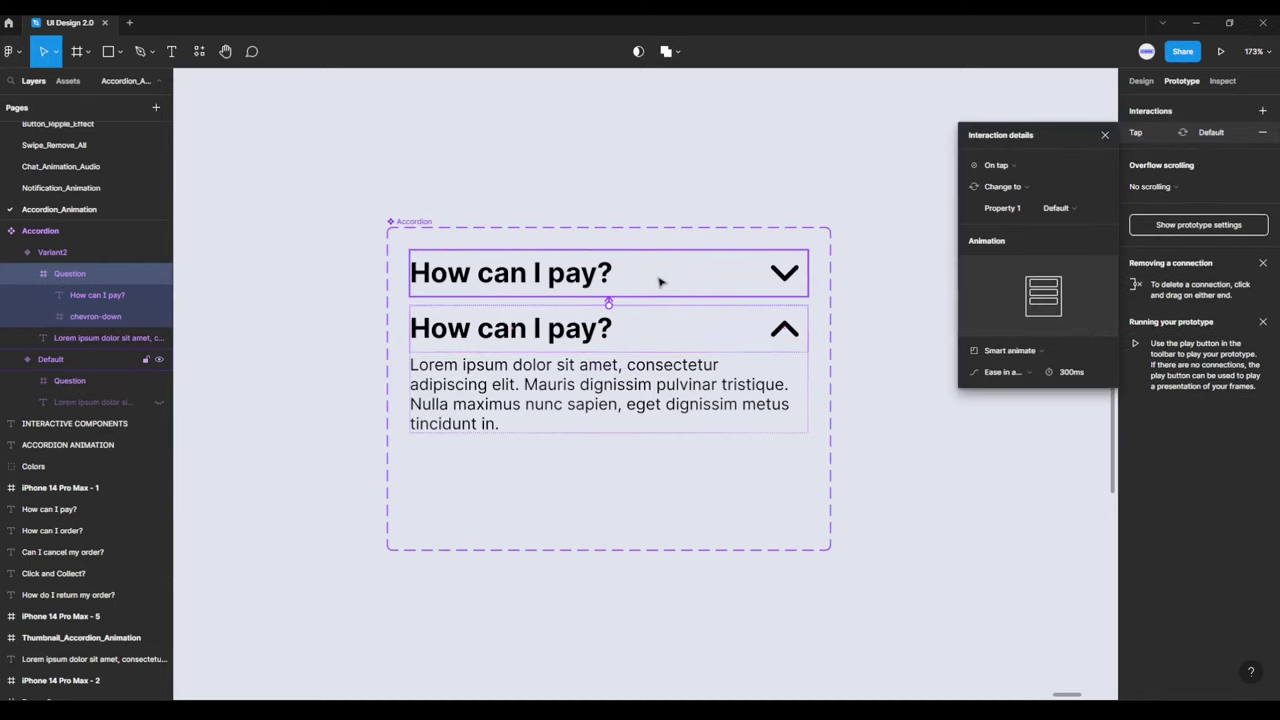
Step: Keep the return interaction as On tap, Smart animate, Ease in and out, 300ms
{"action": "left_click", "coordinate": [1004, 168]}
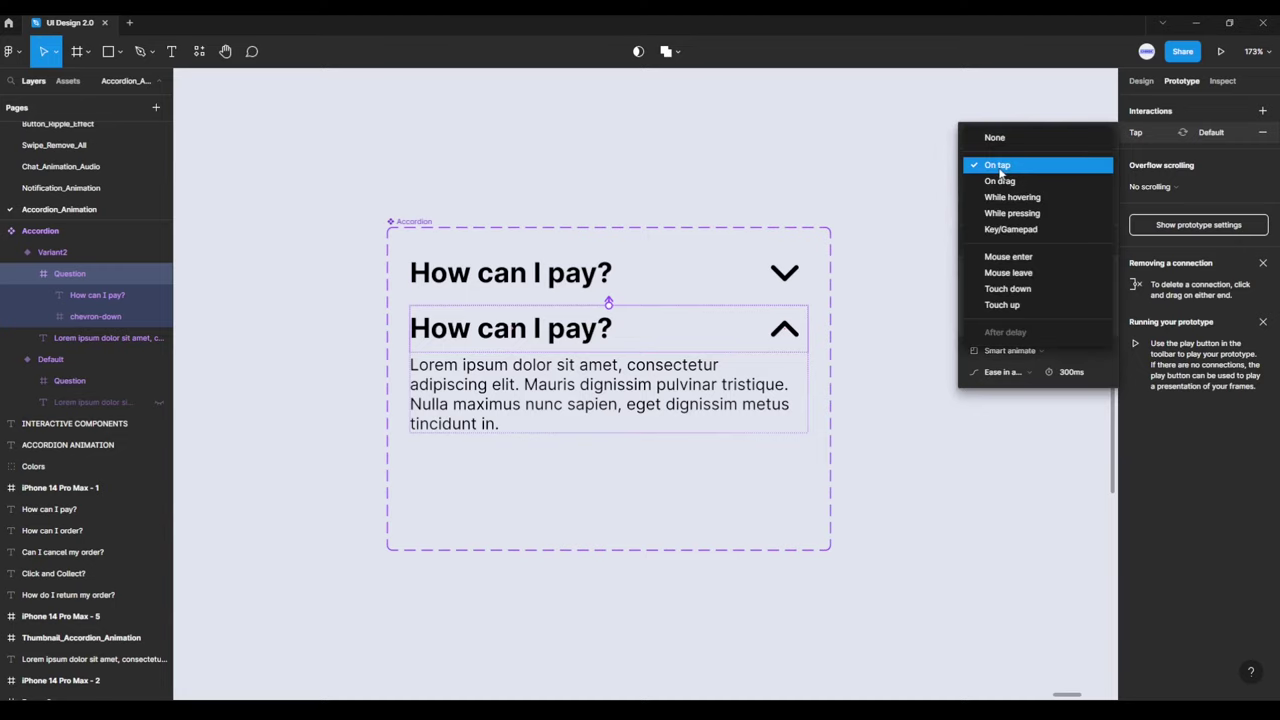
{"action": "left_click", "coordinate": [1004, 166]}
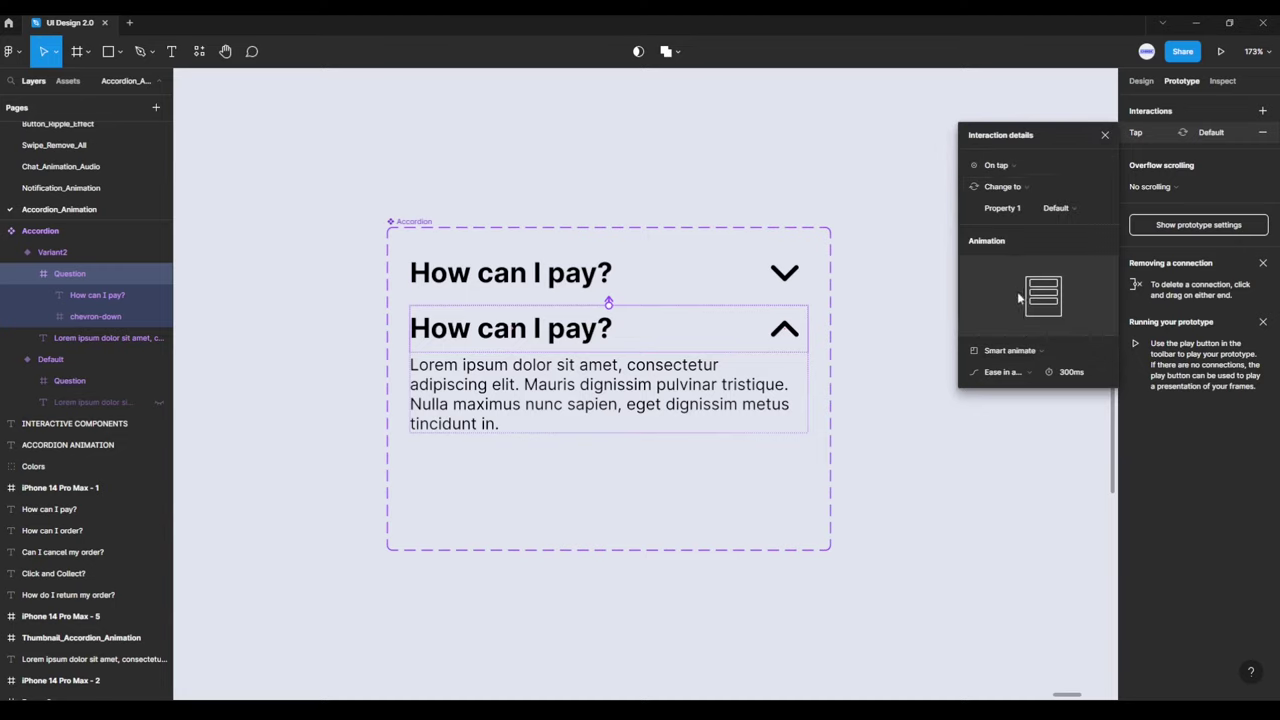
{"action": "left_click", "coordinate": [1024, 351]}
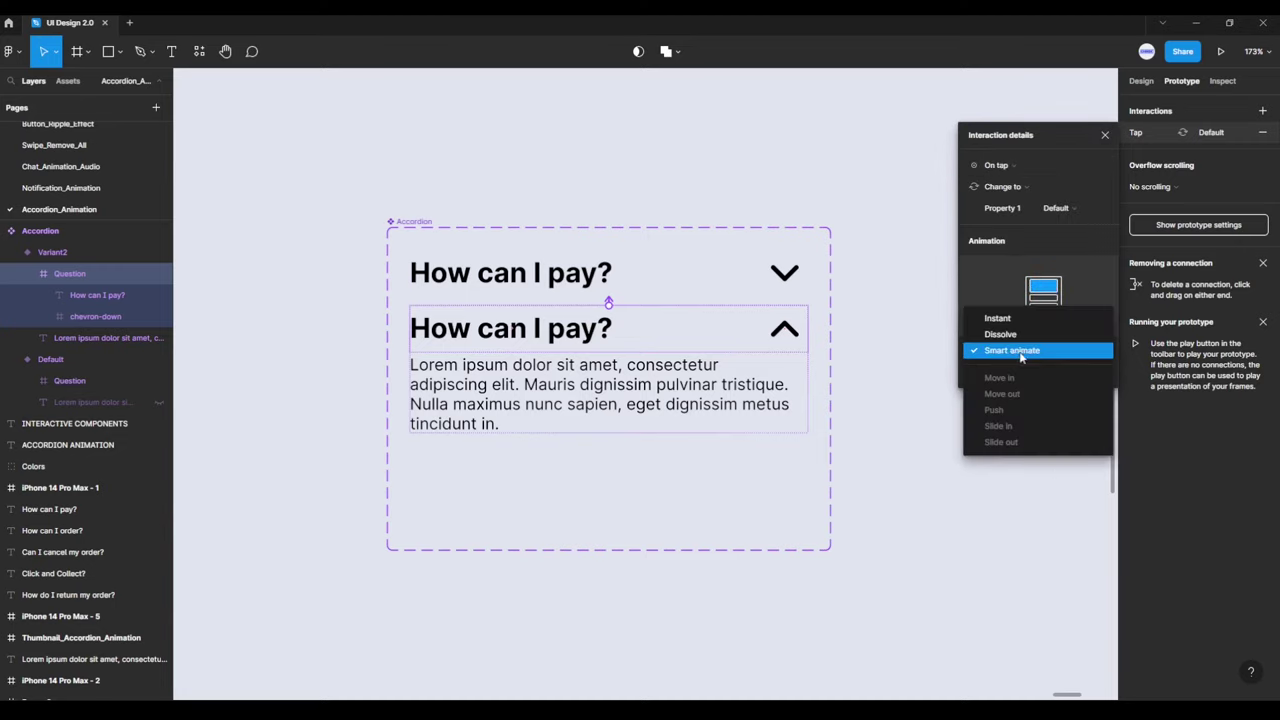
{"action": "left_click", "coordinate": [1021, 355]}
{"action": "left_click", "coordinate": [1016, 370]}
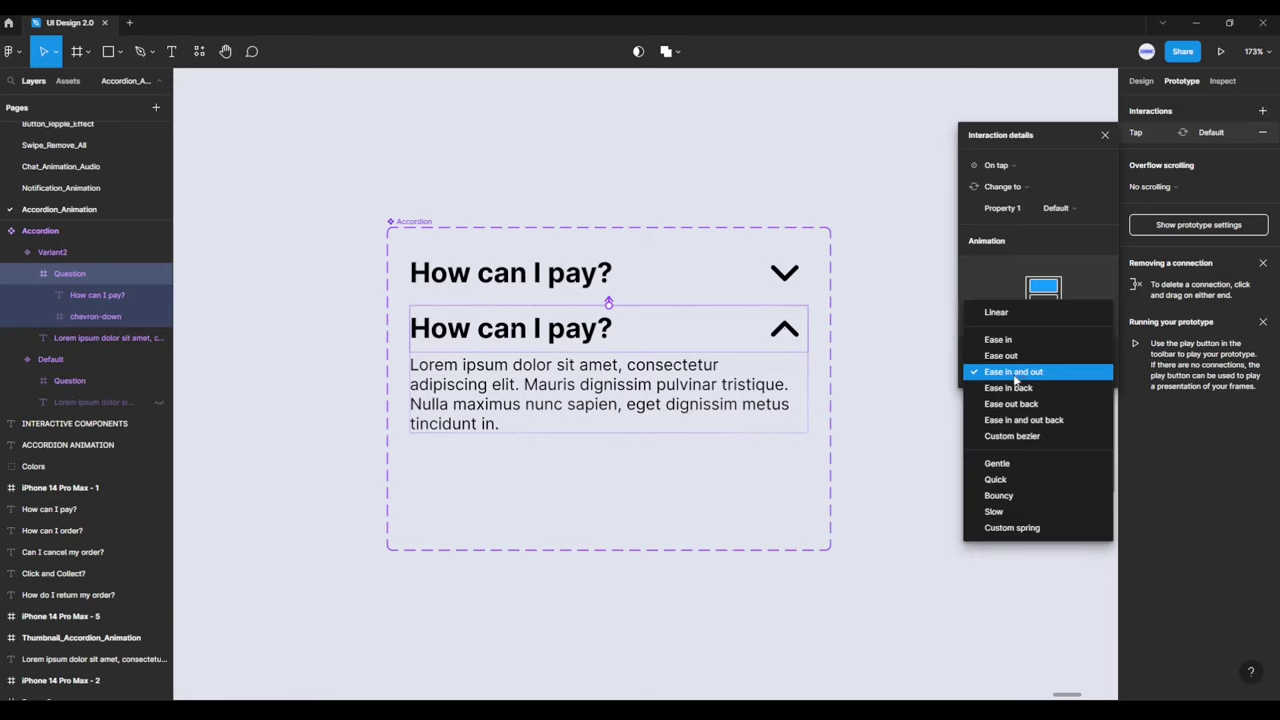
{"action": "left_click", "coordinate": [1015, 376]}
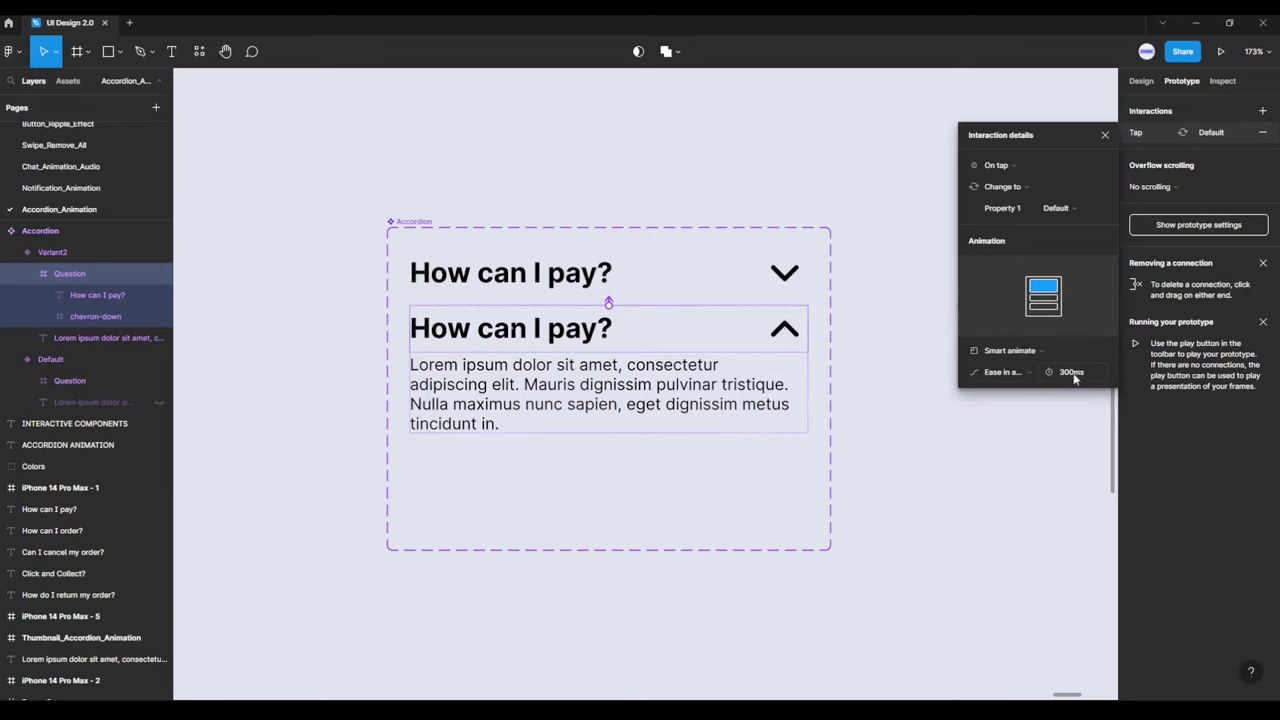
Step: Draw a new frame to the right of the Accordion component
{"action": "left_click", "coordinate": [1045, 420]}
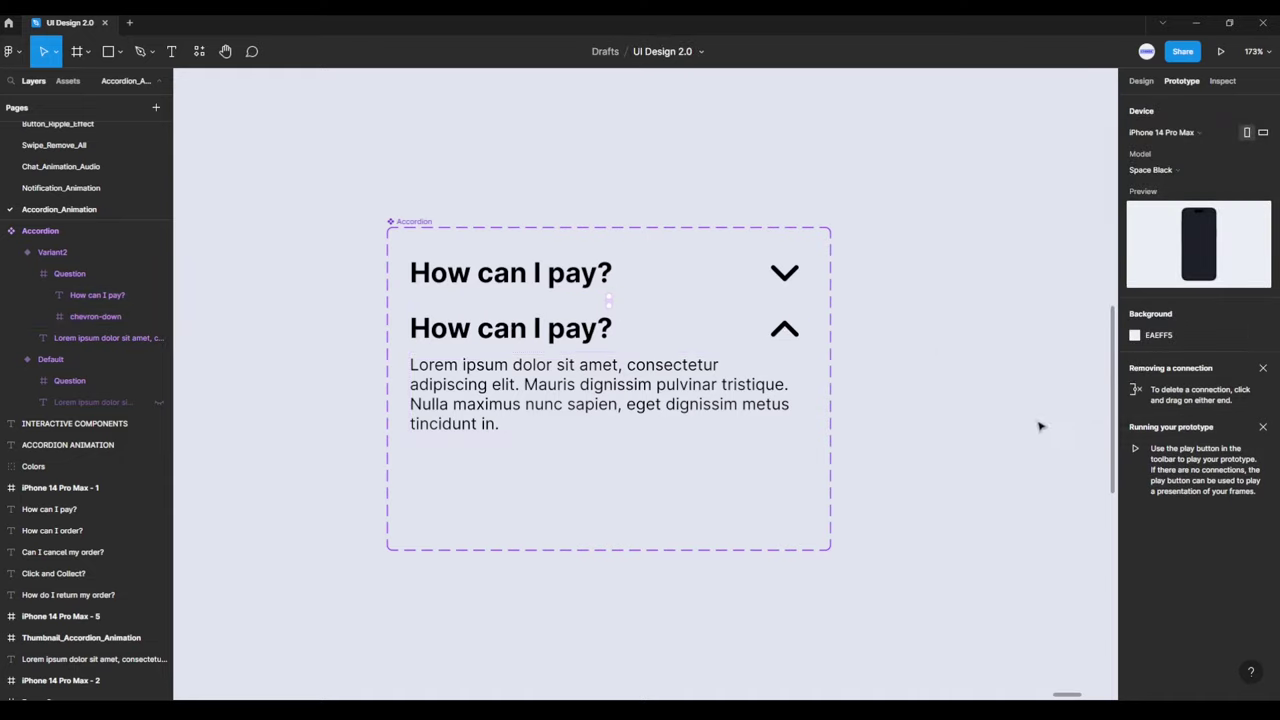
{"action": "scroll", "coordinate": [960, 462], "scroll_direction": "down", "scroll_amount": 2}
{"action": "scroll", "coordinate": [809, 437], "scroll_direction": "down", "scroll_amount": 3}
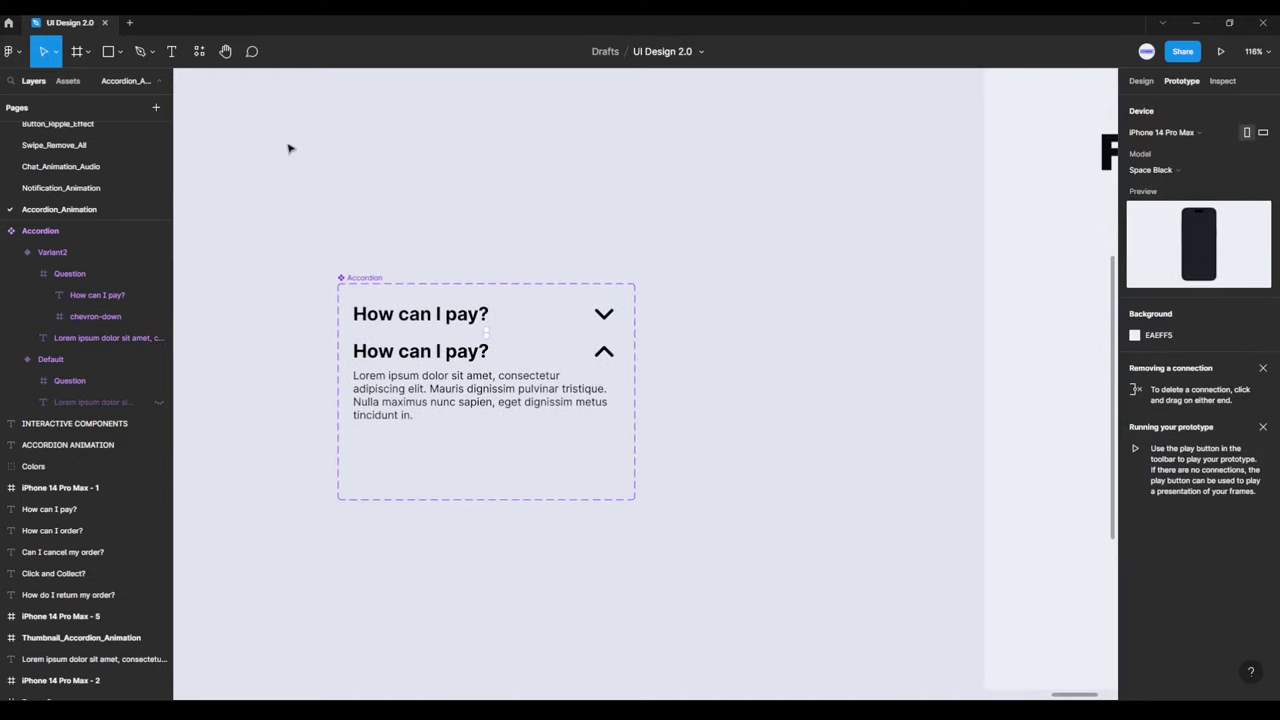
{"action": "left_click", "coordinate": [89, 52]}
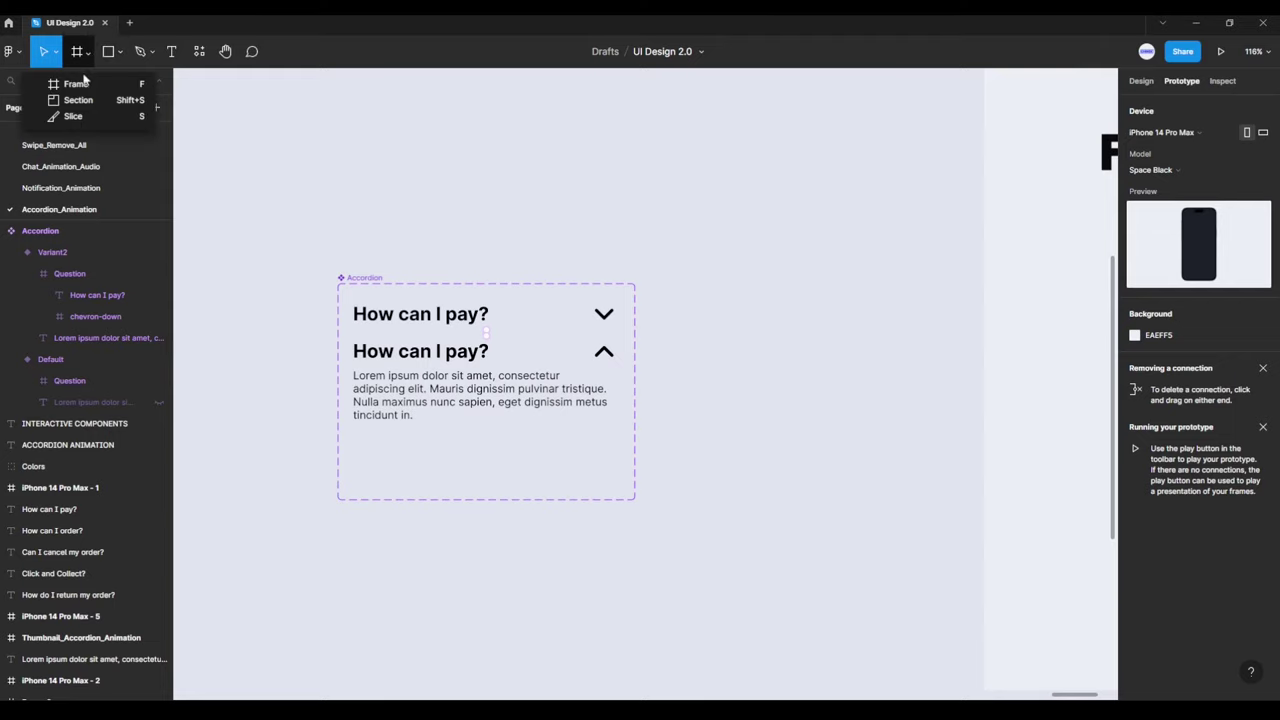
{"action": "left_click", "coordinate": [76, 86]}
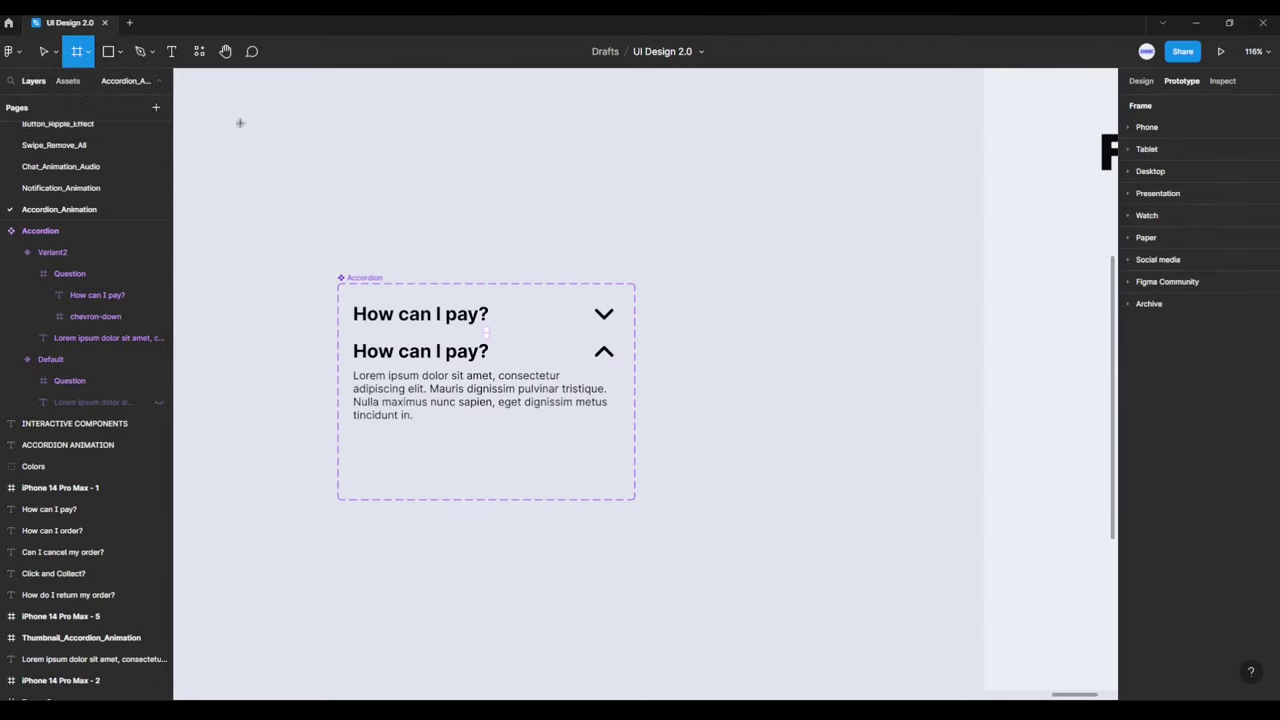
{"action": "left_click_drag", "start_coordinate": [689, 280], "coordinate": [840, 456]}
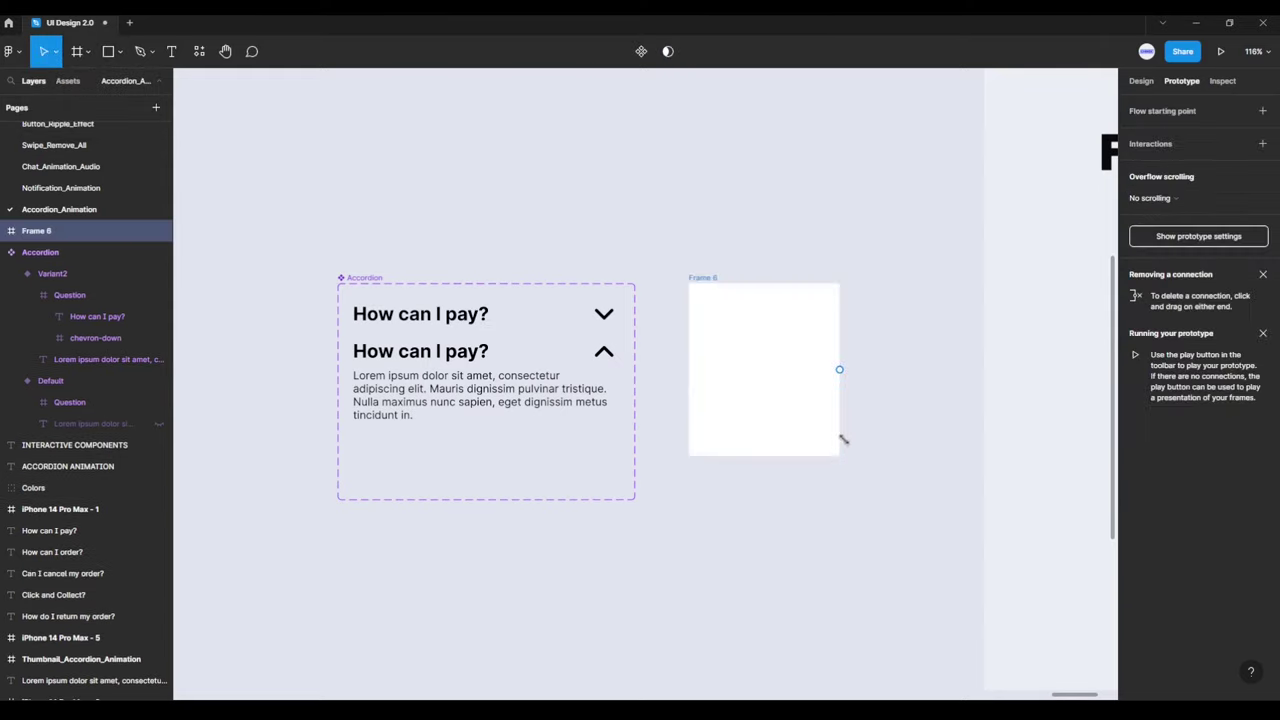
Step: Size the new frame to 430 × 512 and move it beside the Accordion
{"action": "left_click", "coordinate": [1141, 81]}
{"action": "left_click", "coordinate": [1167, 186]}
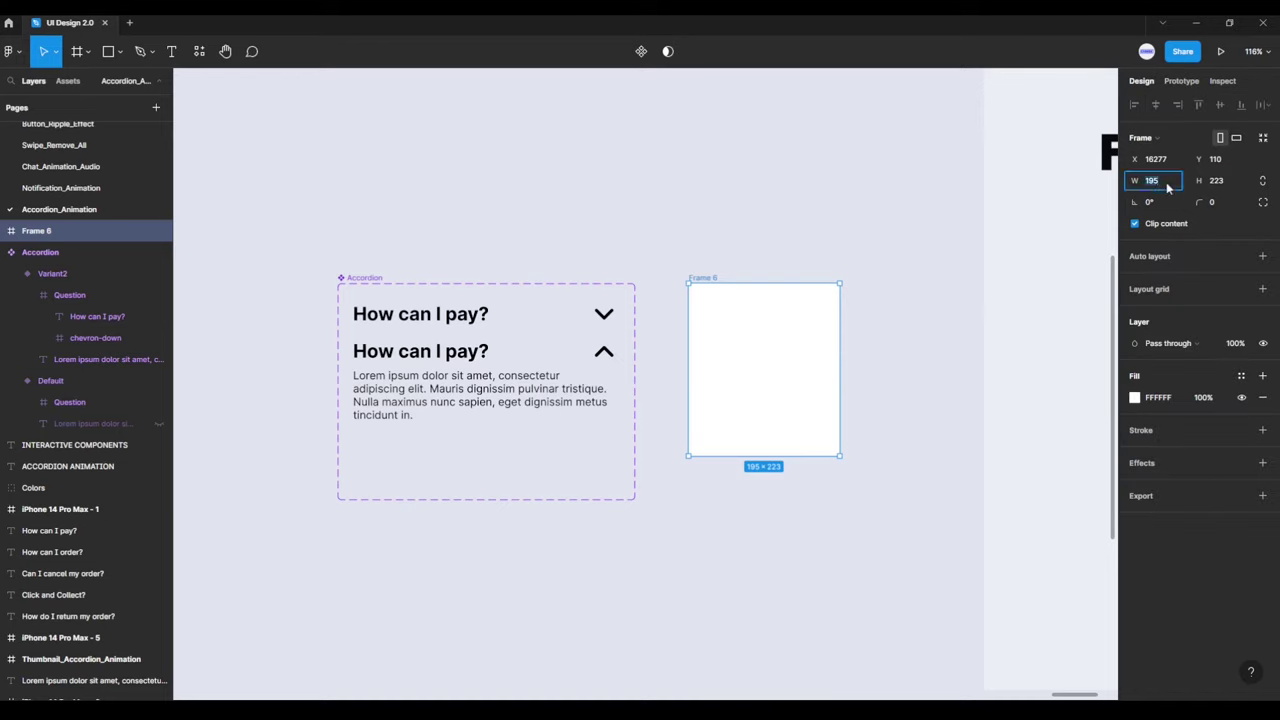
{"action": "type", "text": "430"}
{"action": "key", "text": "Return"}
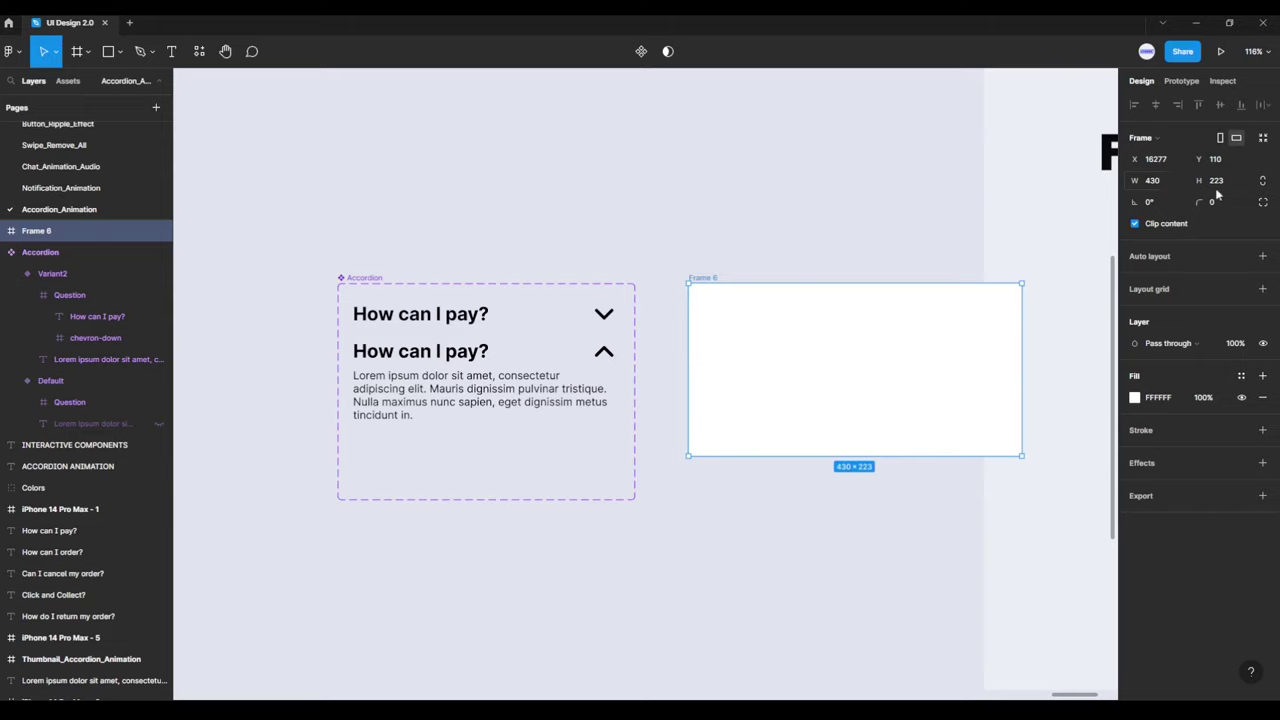
{"action": "left_click", "coordinate": [1232, 188]}
{"action": "type", "text": "512"}
{"action": "key", "text": "Return"}
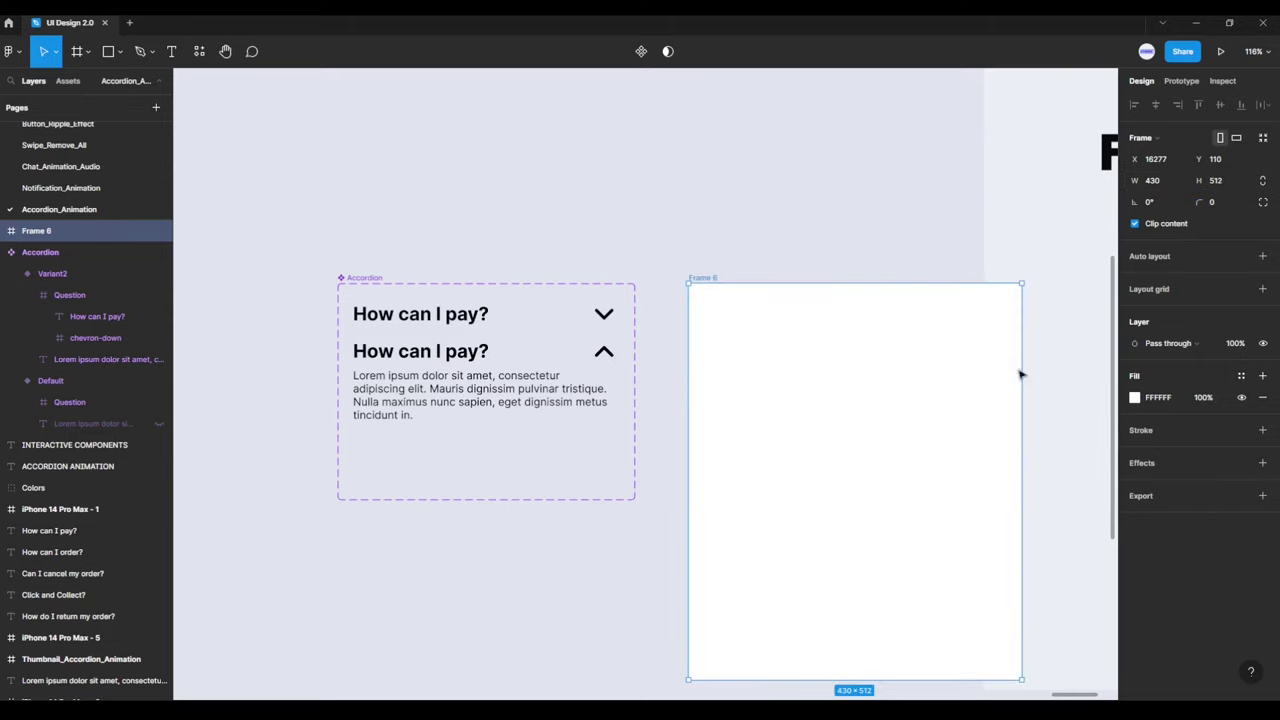
{"action": "left_click_drag", "start_coordinate": [794, 503], "coordinate": [751, 486]}
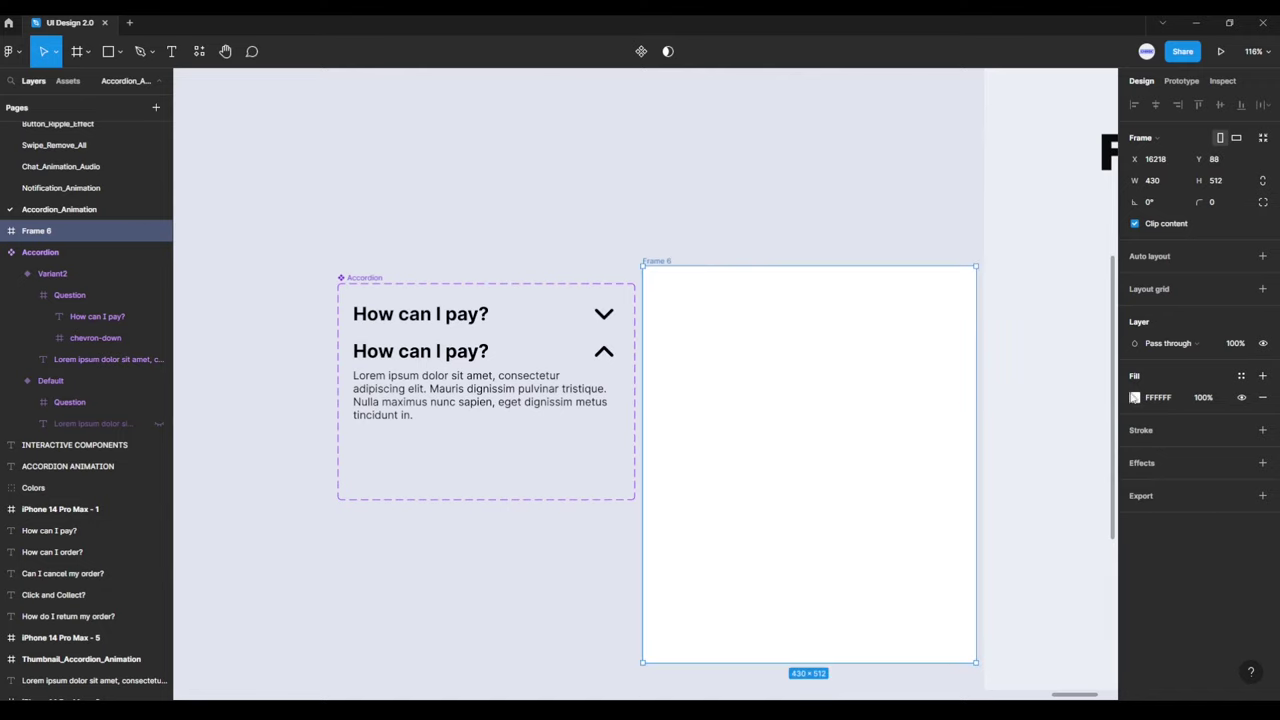
Step: Fill the frame with #EAEFF5 using the eyedropper, then shift the Accordion left
{"action": "left_click", "coordinate": [1135, 398]}
{"action": "left_click", "coordinate": [977, 550]}
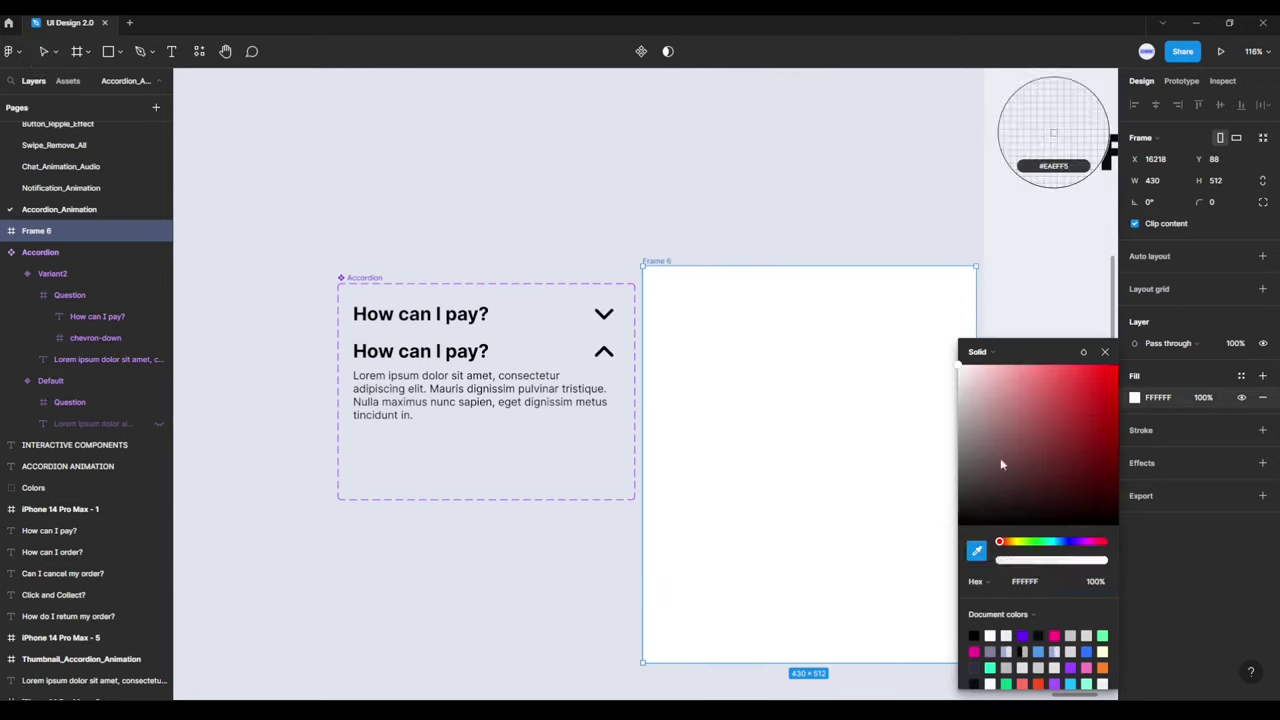
{"action": "left_click", "coordinate": [1047, 271]}
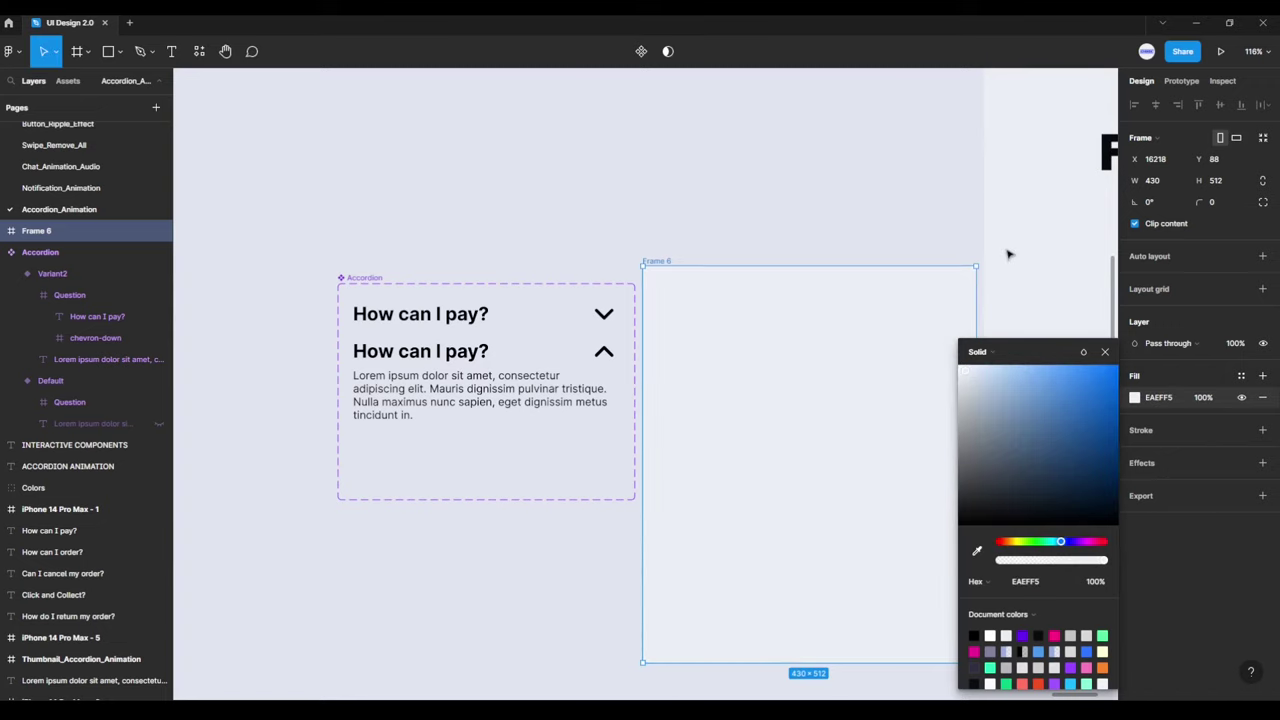
{"action": "left_click", "coordinate": [924, 221]}
{"action": "left_click_drag", "start_coordinate": [367, 277], "coordinate": [239, 275]}
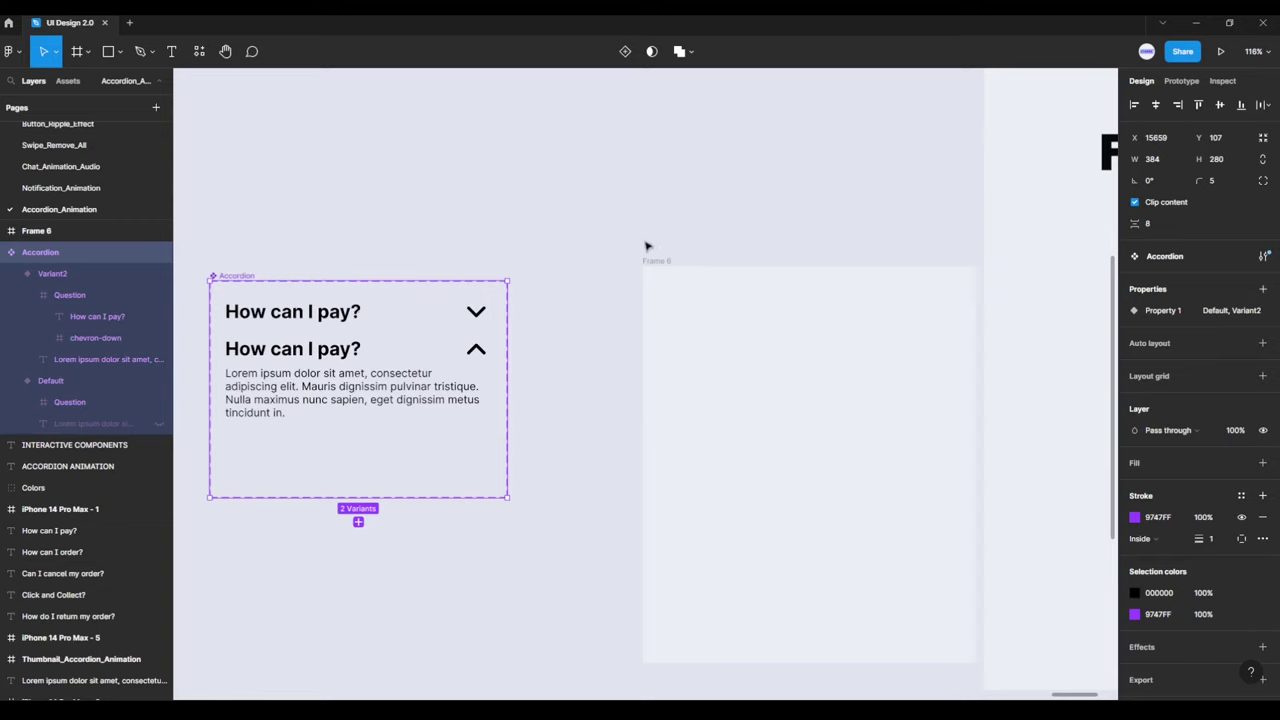
Step: Move Frame 6 near the Accordion and add vertical auto layout hugging its contents
{"action": "mouse_move", "coordinate": [658, 262]}
{"action": "left_mouse_down"}
{"action": "mouse_move", "coordinate": [594, 267]}
{"action": "mouse_move", "coordinate": [968, 683]}
{"action": "mouse_move", "coordinate": [890, 580]}
{"action": "left_mouse_up"}
{"action": "left_click", "coordinate": [690, 183]}
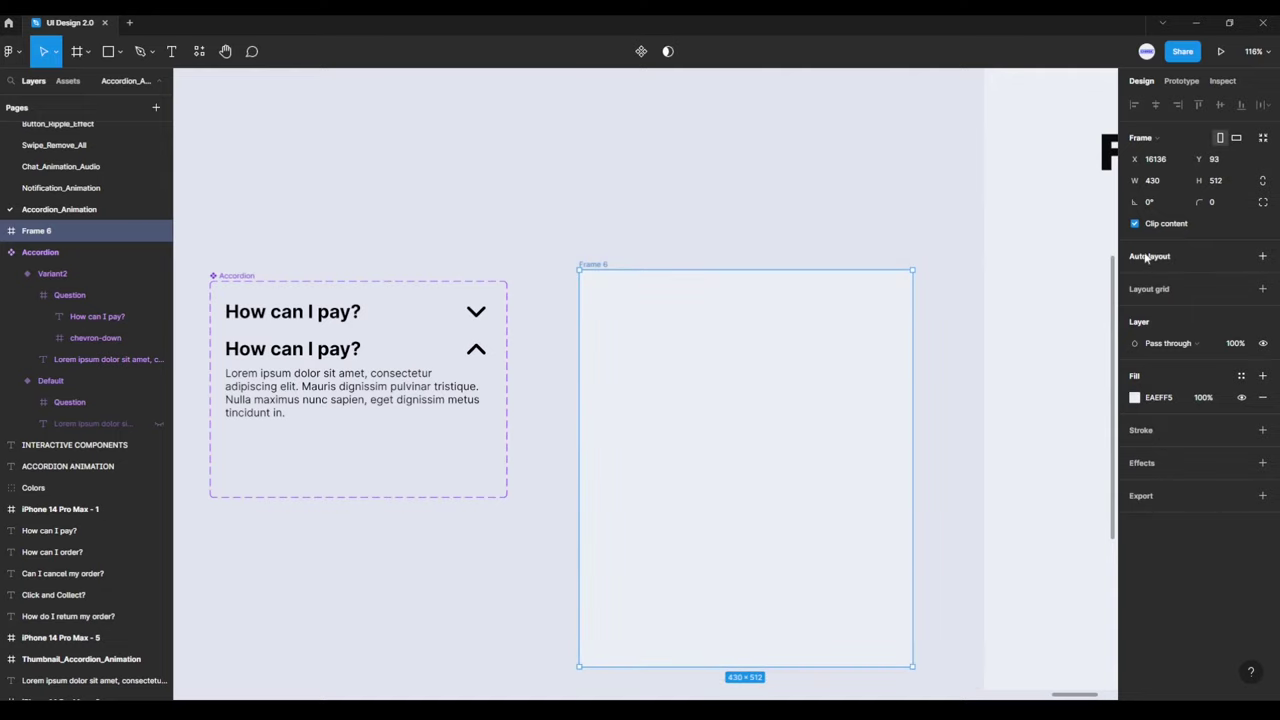
{"action": "left_click", "coordinate": [1263, 257]}
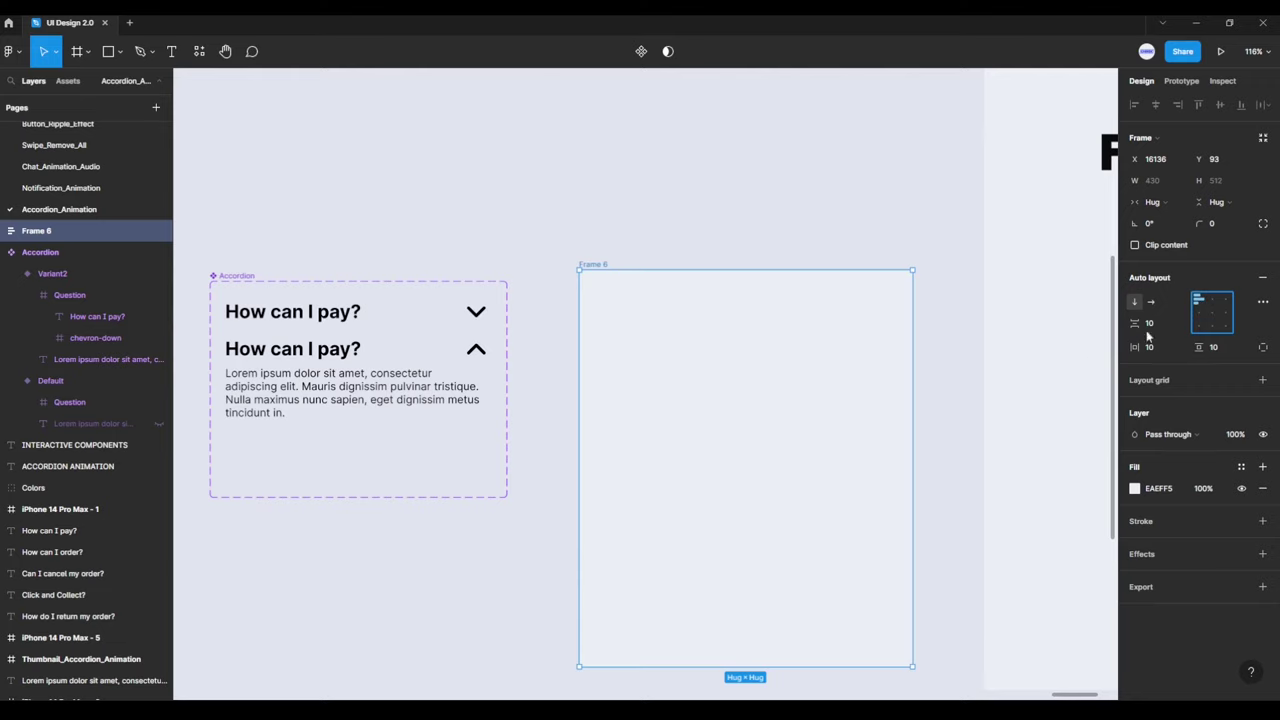
{"action": "left_click", "coordinate": [968, 410]}
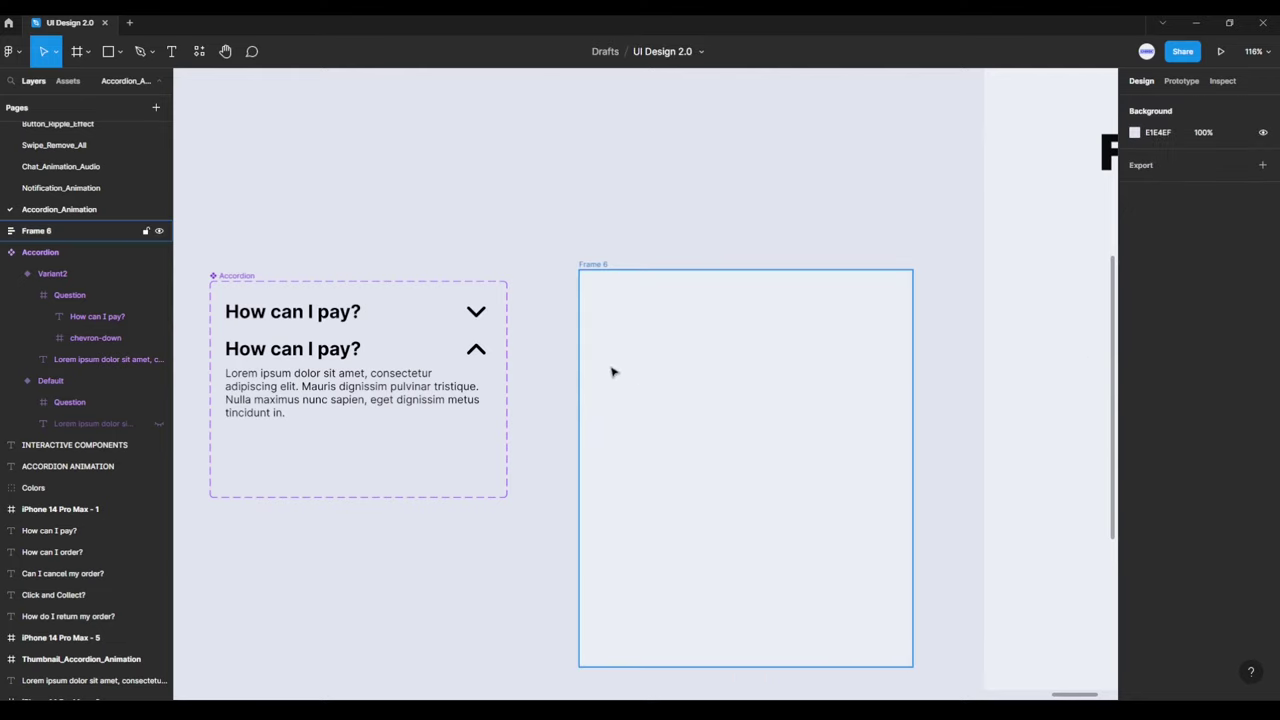
Step: Copy the Default variant's collapsed "How can I pay?" row
{"action": "left_click", "coordinate": [400, 309]}
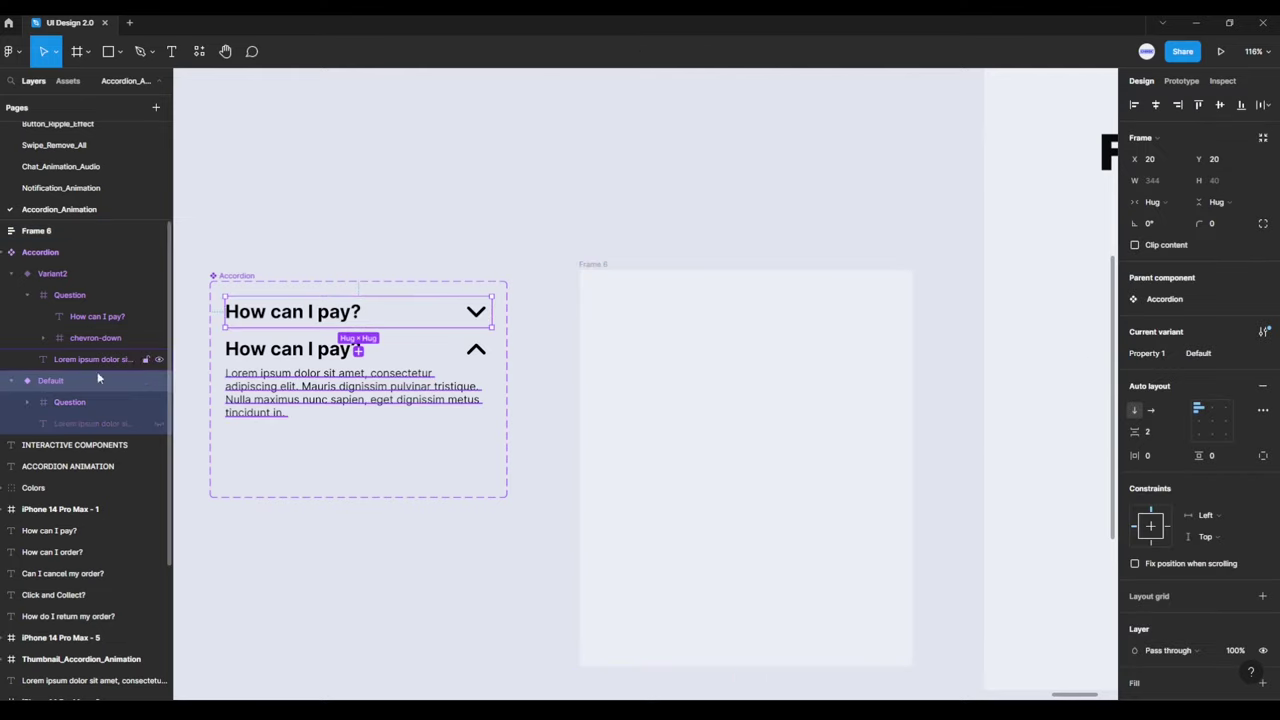
{"action": "left_click", "coordinate": [14, 382]}
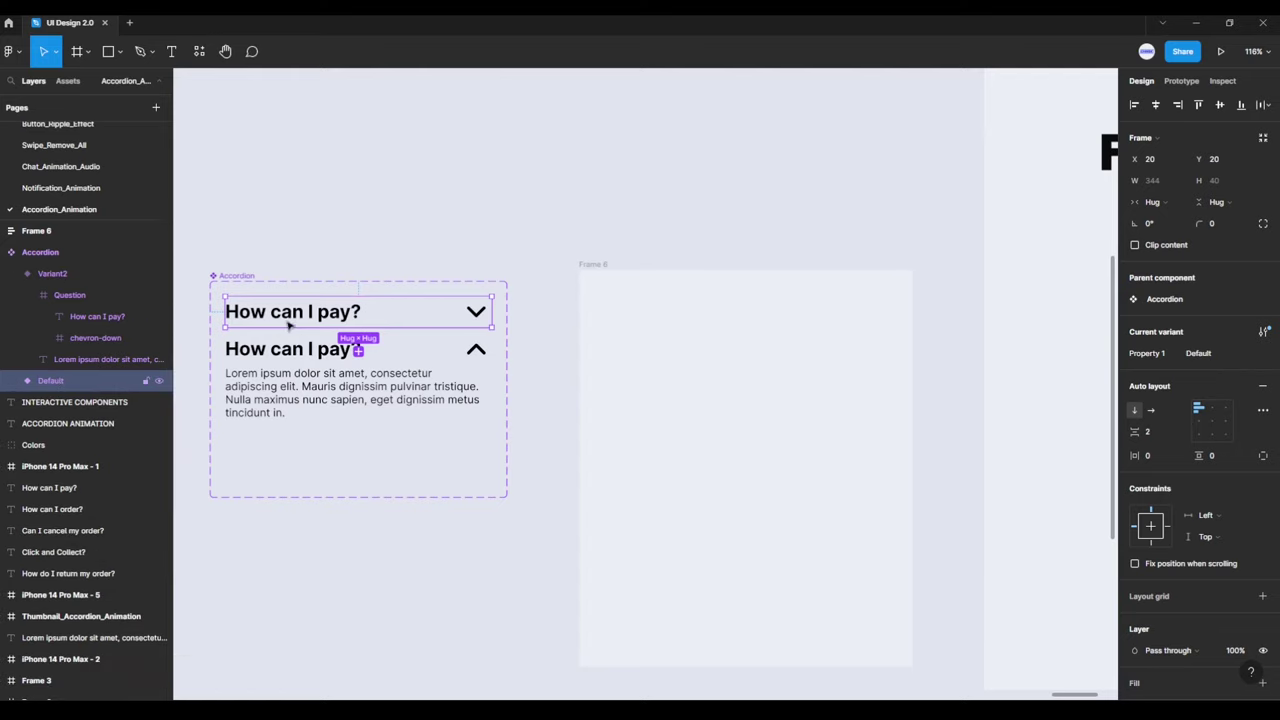
{"action": "right_click", "coordinate": [284, 318]}
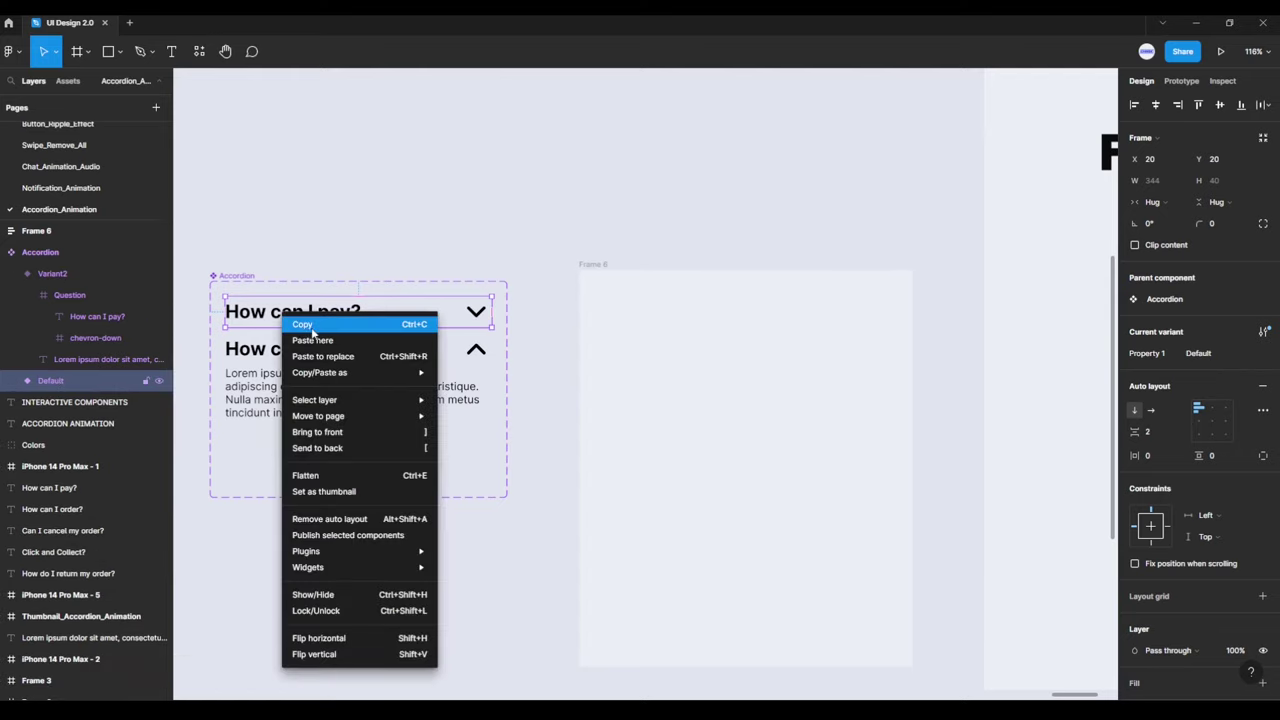
{"action": "left_click", "coordinate": [308, 326]}
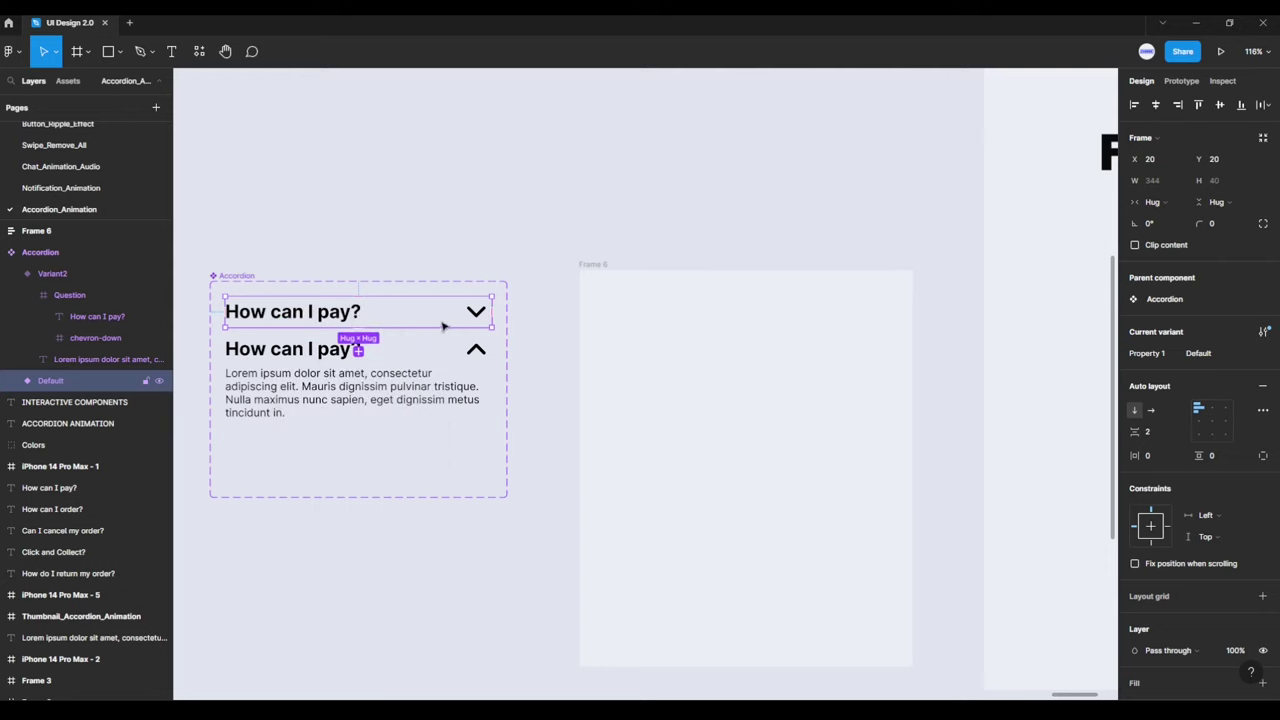
Step: Paste five stacked Accordion instances into Frame 6
{"action": "left_click", "coordinate": [588, 267]}
{"action": "key", "text": "ctrl+v"}
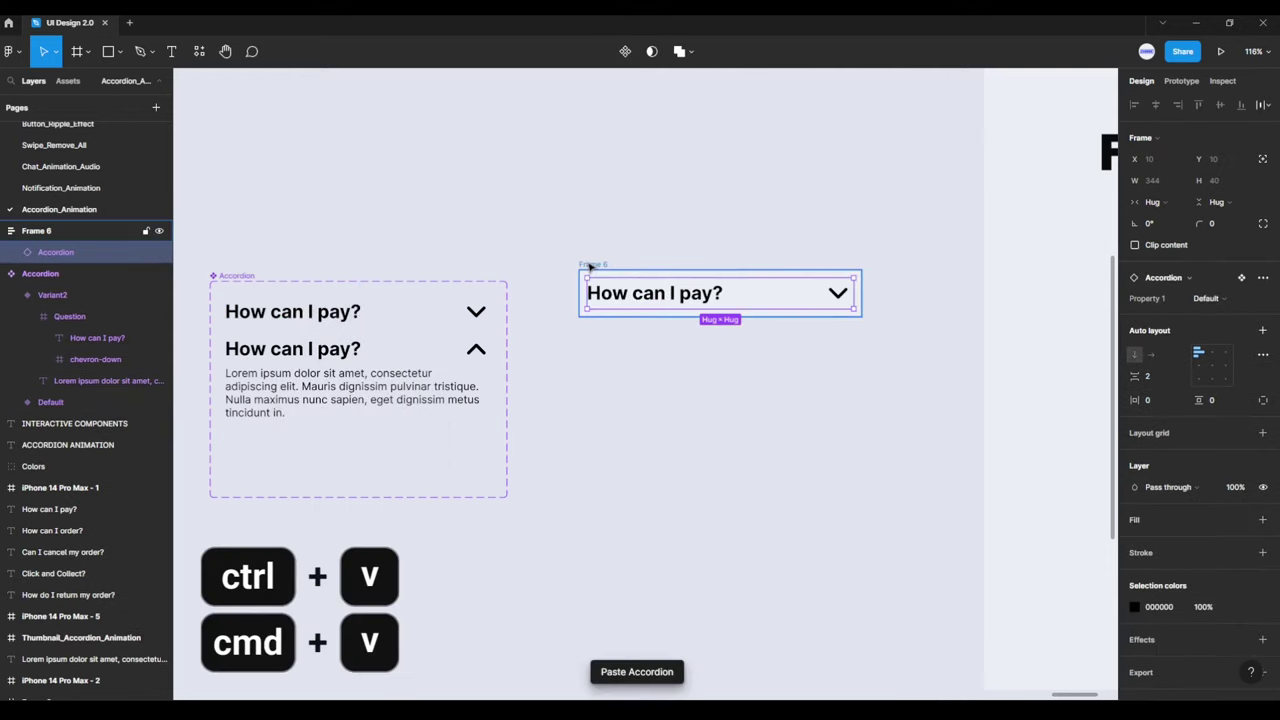
{"action": "key", "text": "ctrl+v"}
{"action": "key", "text": "ctrl+v"}
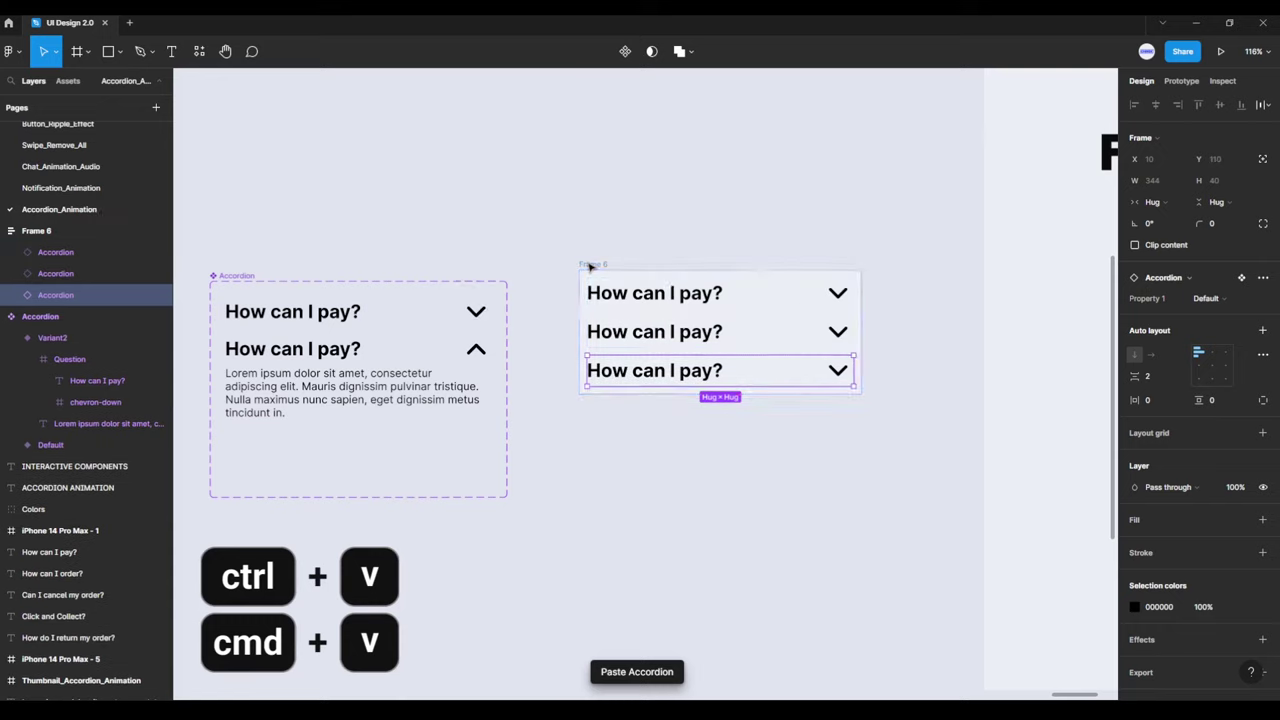
{"action": "key", "text": "ctrl+v"}
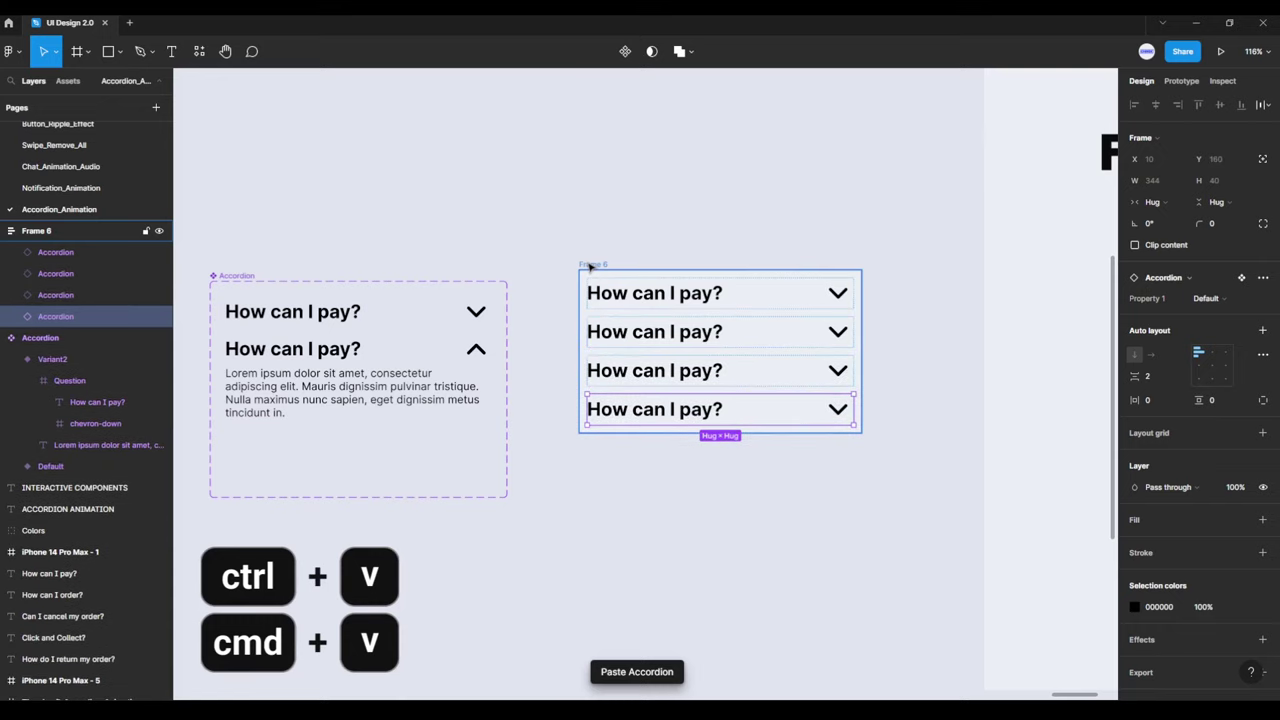
{"action": "key", "text": "ctrl+v"}
{"action": "left_click", "coordinate": [531, 225]}
{"action": "scroll", "coordinate": [531, 225], "scroll_direction": "down", "scroll_amount": 3}
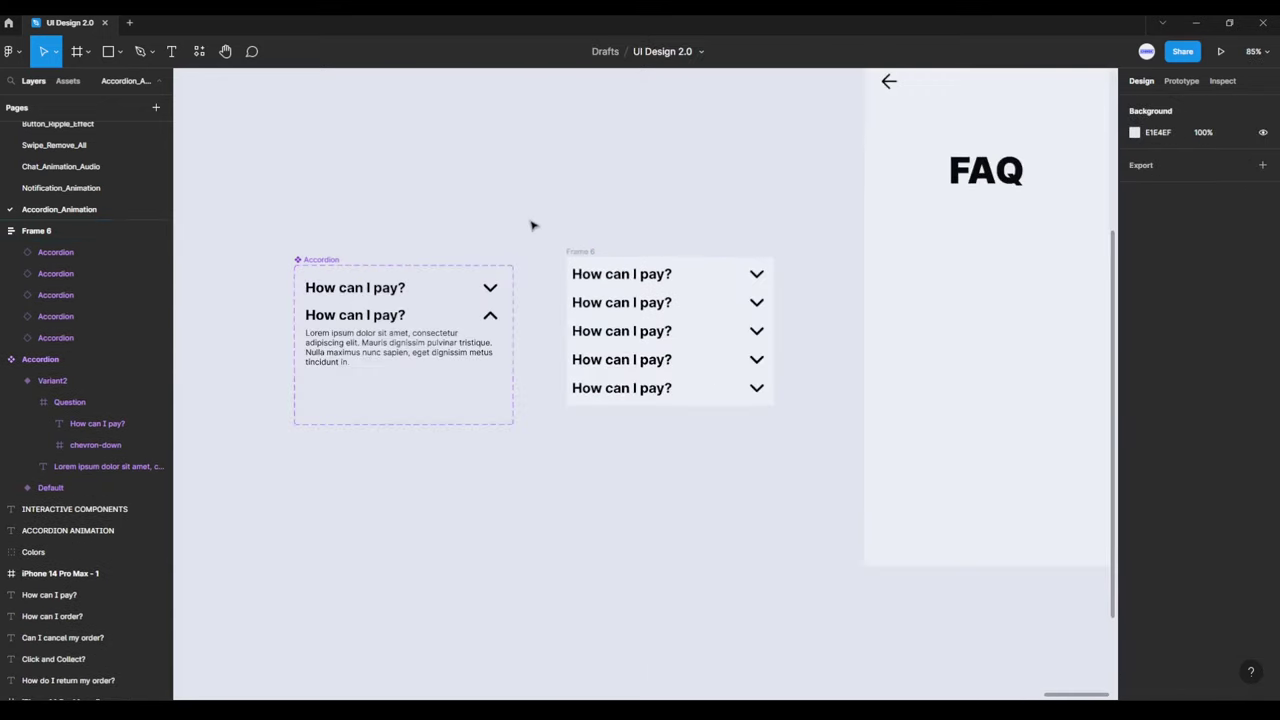
{"action": "mouse_move", "coordinate": [531, 225]}
{"action": "left_mouse_down"}
{"action": "mouse_move", "coordinate": [669, 369]}
{"action": "mouse_move", "coordinate": [717, 358]}
{"action": "left_mouse_up"}
{"action": "scroll", "coordinate": [669, 369], "scroll_direction": "down", "scroll_amount": 2}
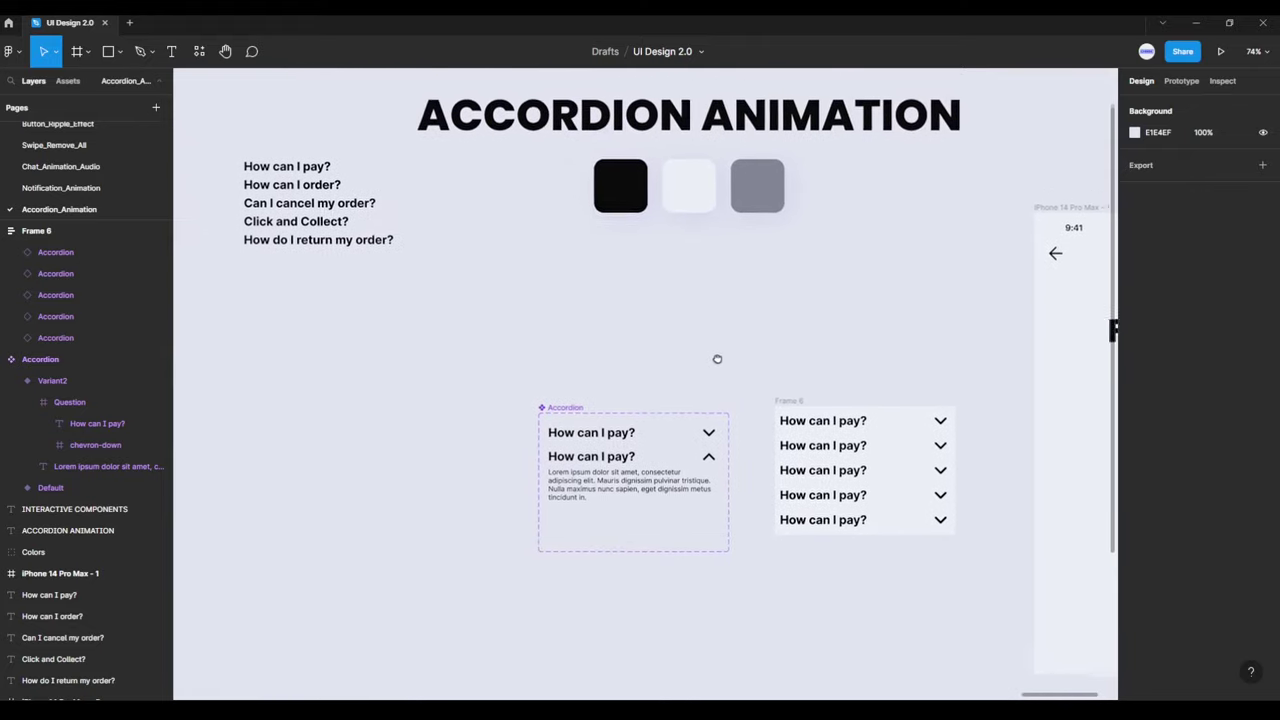
Step: Relabel rows two and three as "How can I order?" and "Can I cancel my order?"
{"action": "left_click", "coordinate": [322, 187]}
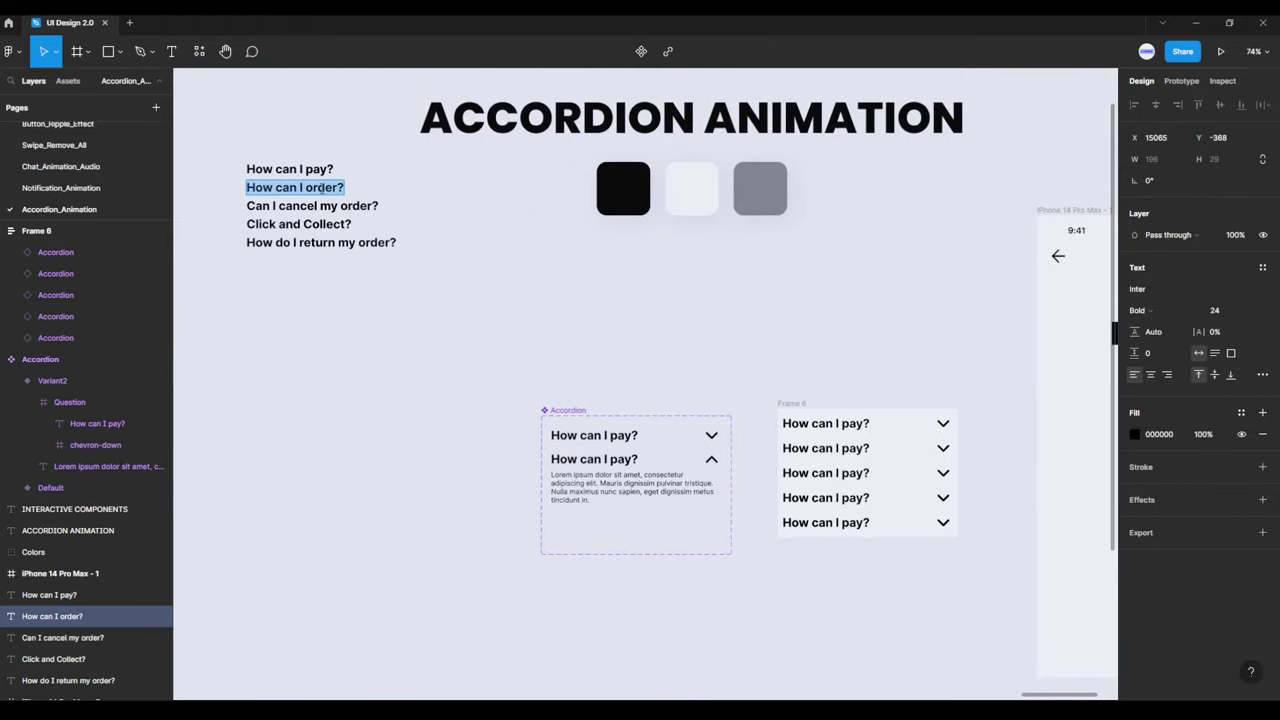
{"action": "double_click", "coordinate": [803, 448]}
{"action": "type", "text": "How can I order?"}
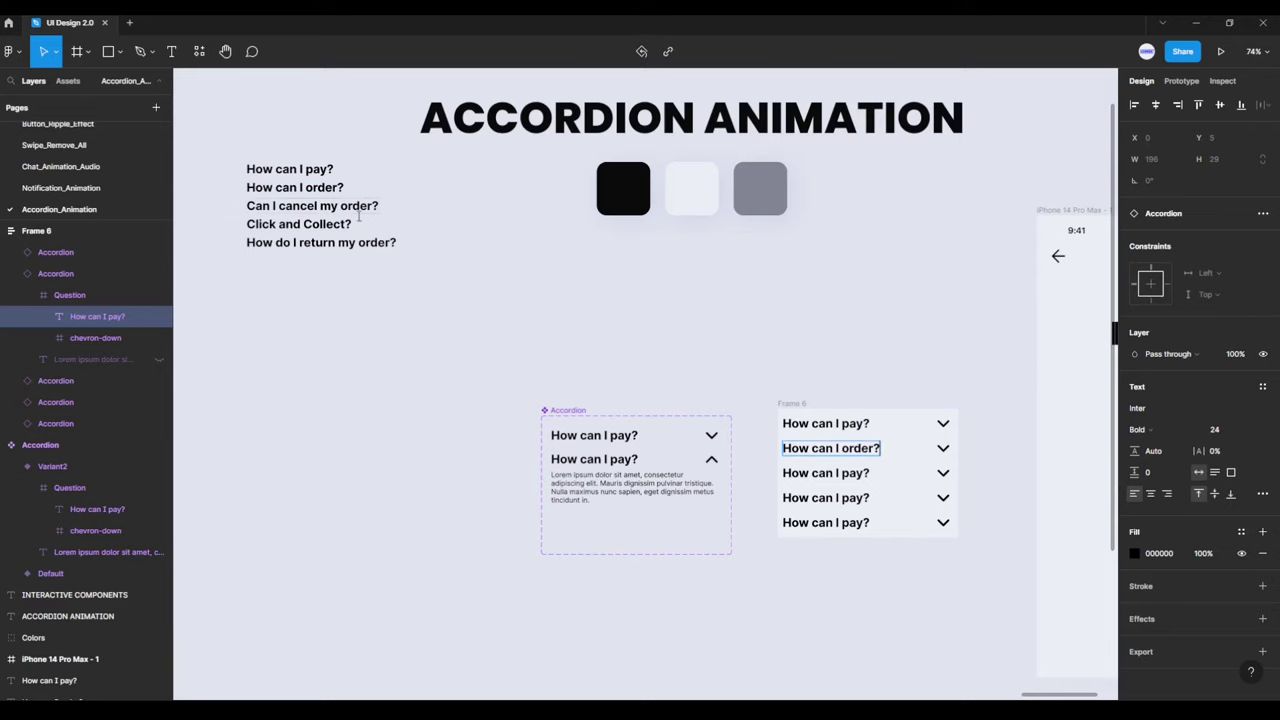
{"action": "left_click", "coordinate": [357, 213]}
{"action": "double_click", "coordinate": [354, 211]}
{"action": "key", "text": "ctrl+c"}
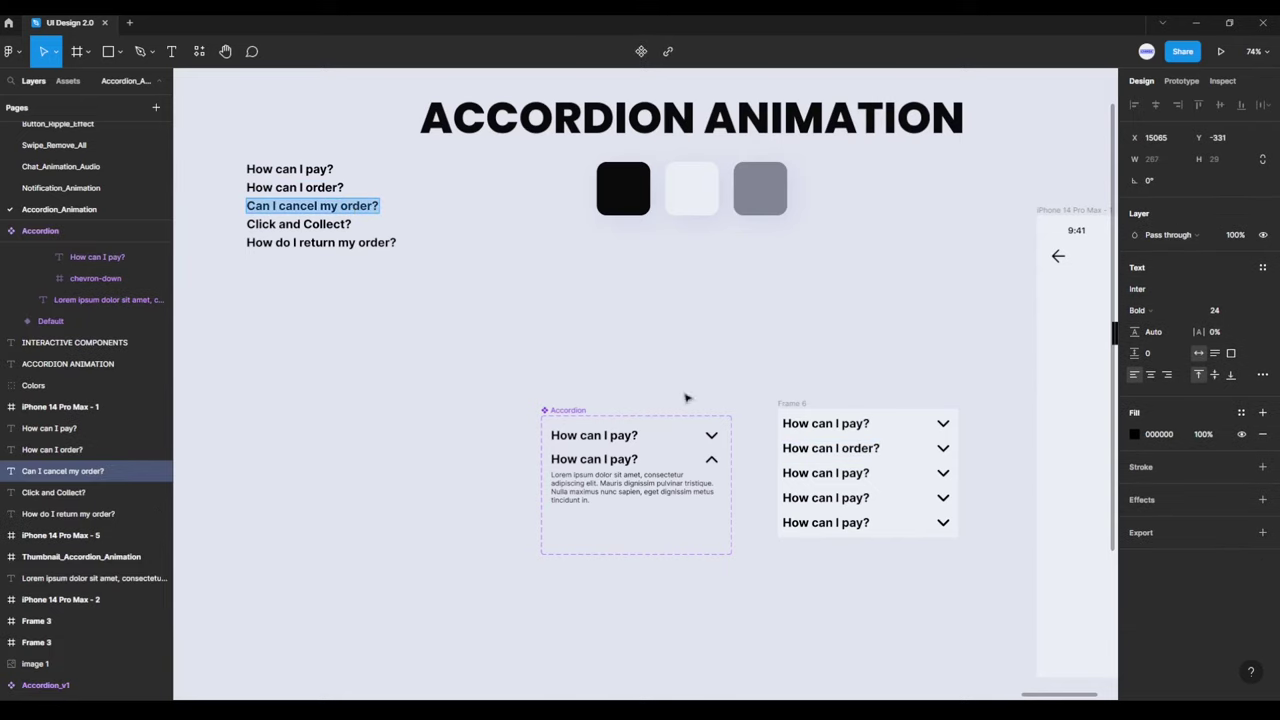
{"action": "double_click", "coordinate": [811, 474]}
{"action": "key", "text": "ctrl+v"}
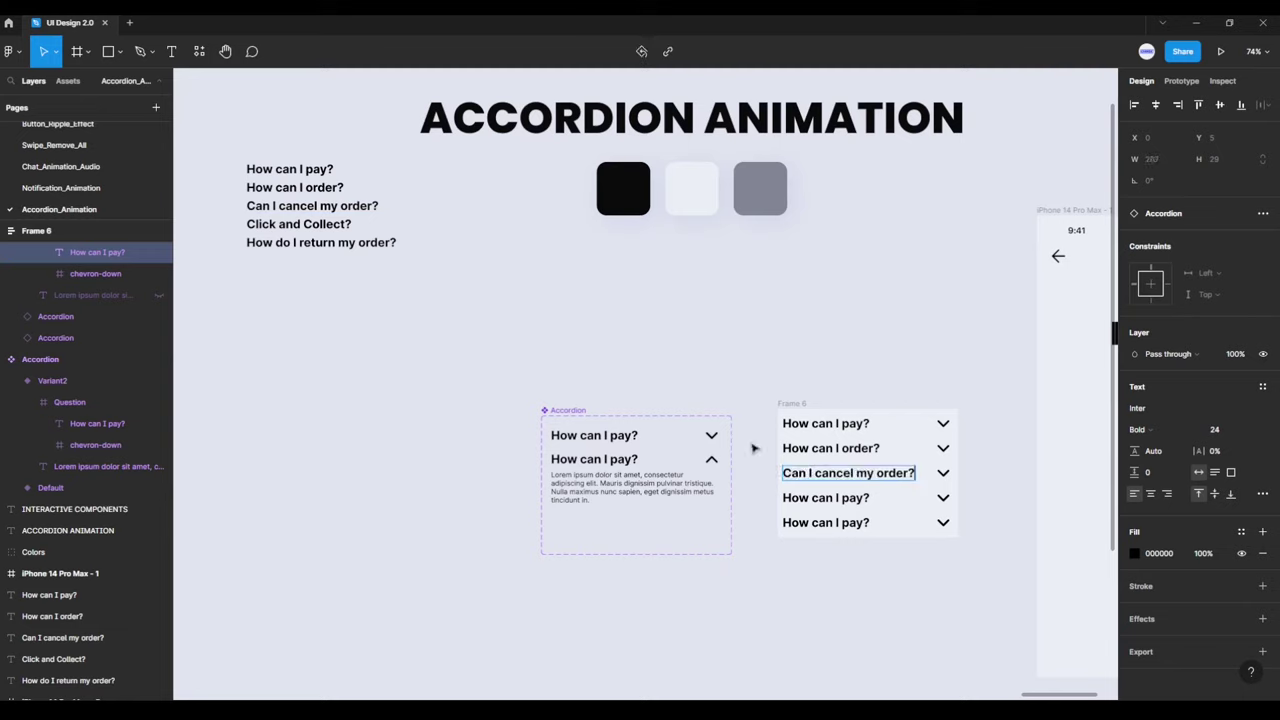
Step: Relabel rows four and five as "Click and Collect?" and "How do I return my order?"
{"action": "double_click", "coordinate": [332, 222]}
{"action": "key", "text": "ctrl+c"}
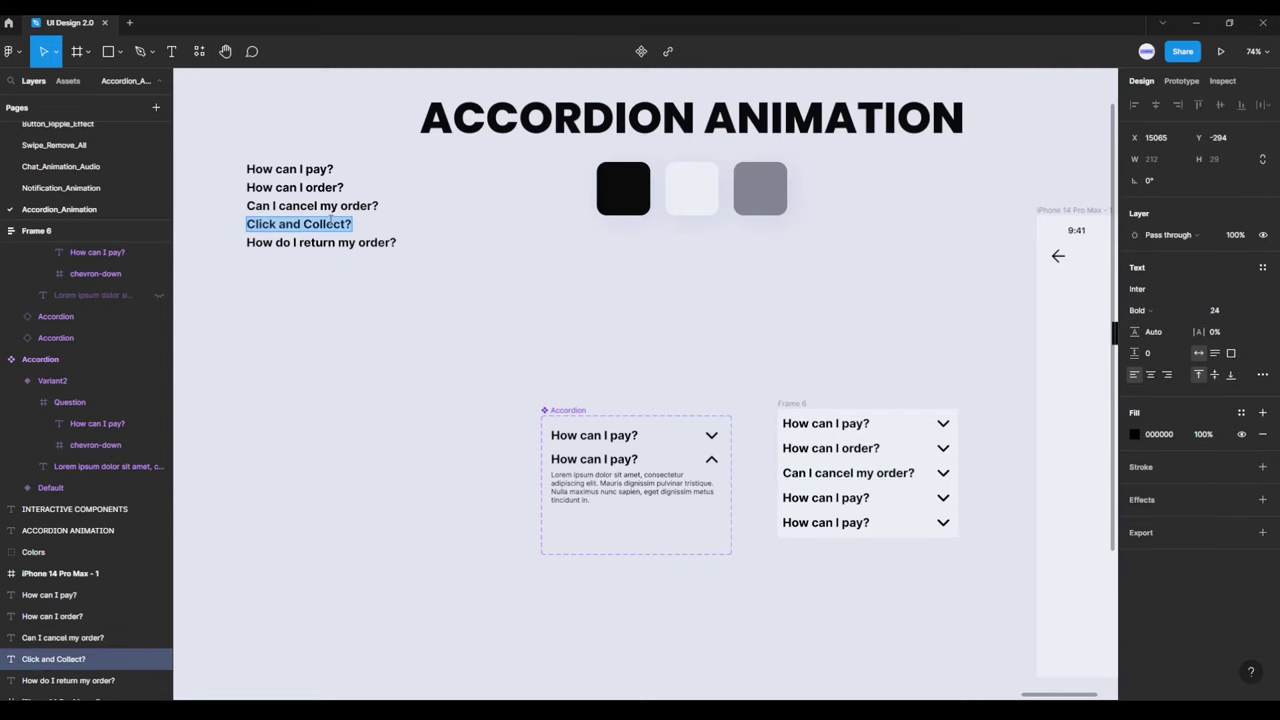
{"action": "double_click", "coordinate": [822, 497]}
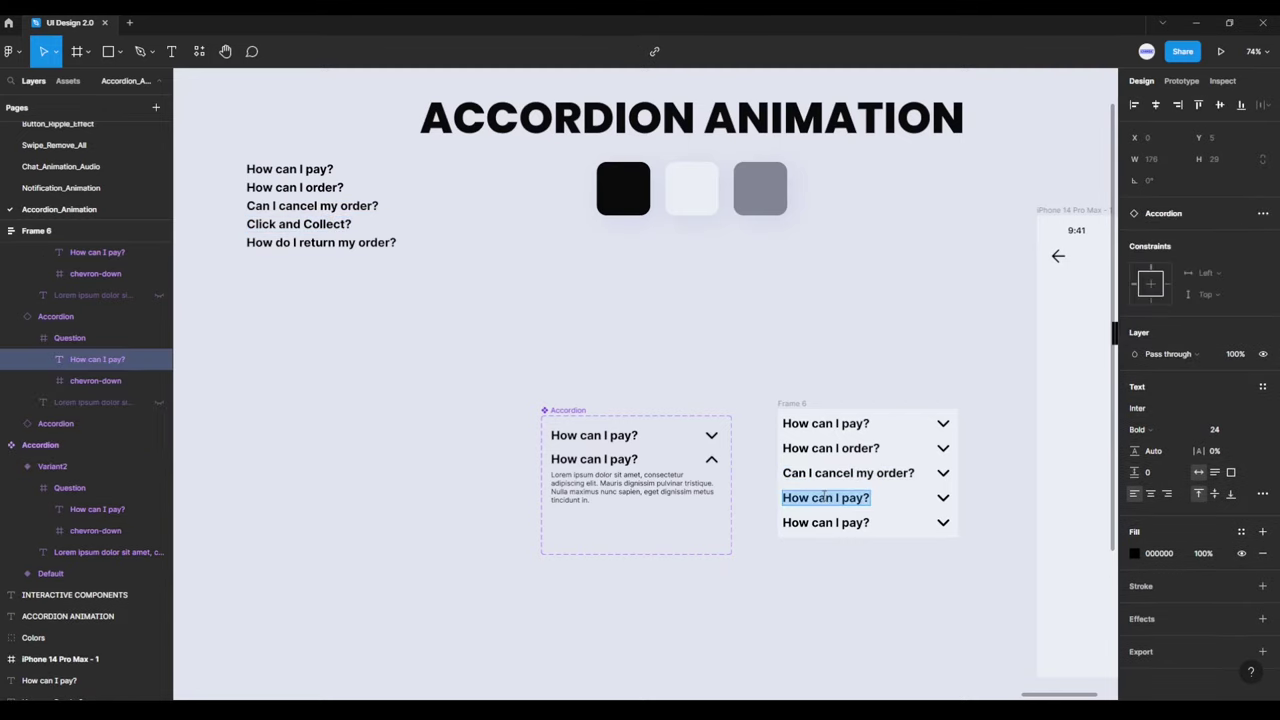
{"action": "key", "text": "ctrl+v"}
{"action": "double_click", "coordinate": [377, 243]}
{"action": "key", "text": "ctrl+c"}
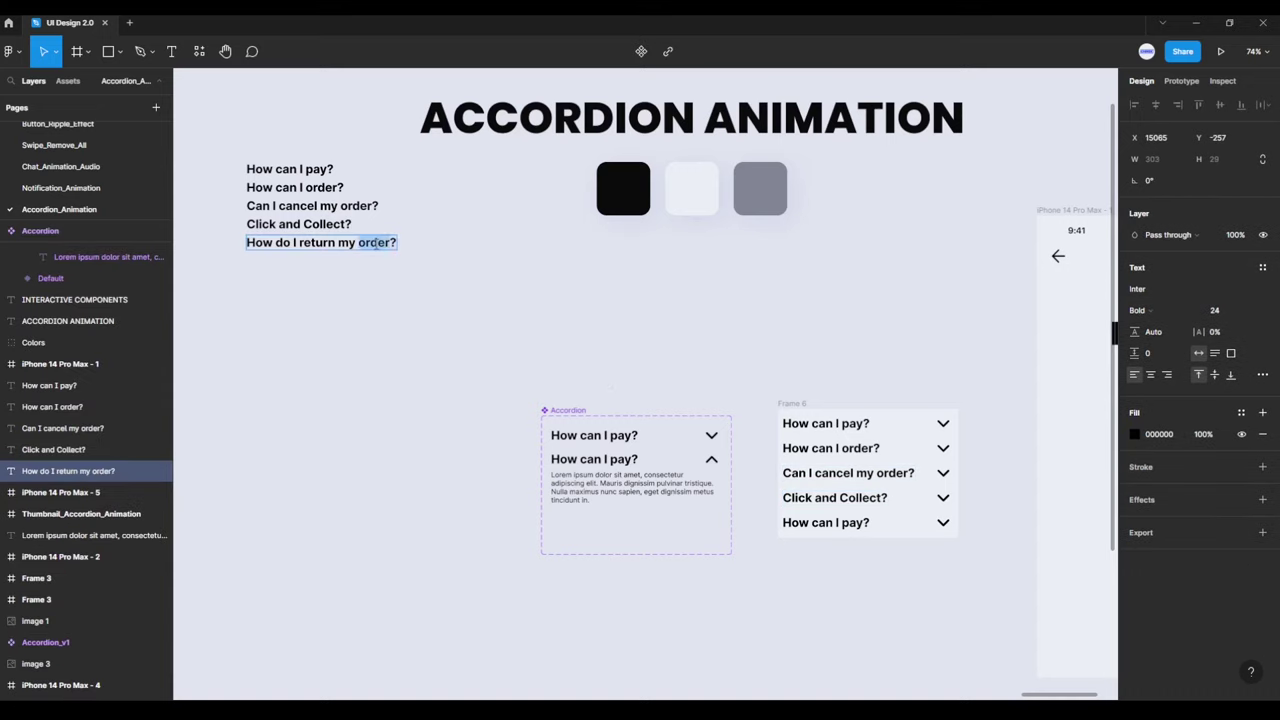
{"action": "double_click", "coordinate": [817, 523]}
{"action": "key", "text": "ctrl+v"}
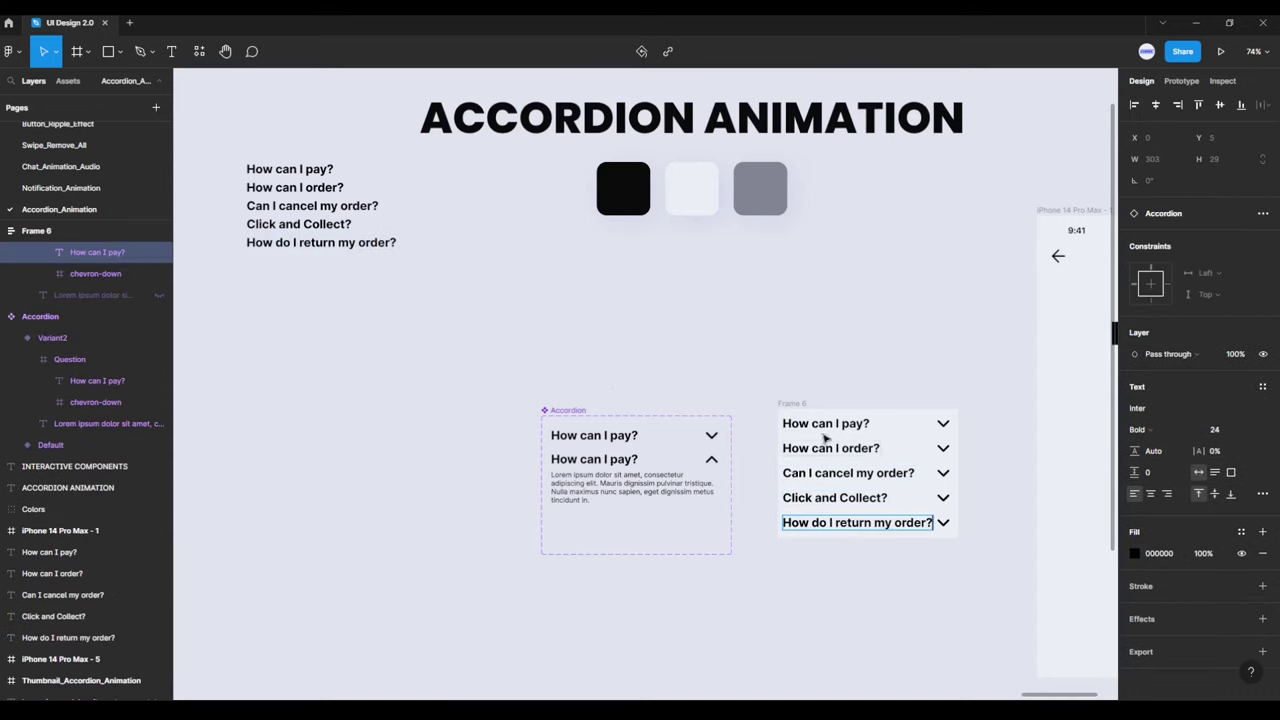
{"action": "key", "text": "Escape"}
{"action": "key", "text": "Escape"}
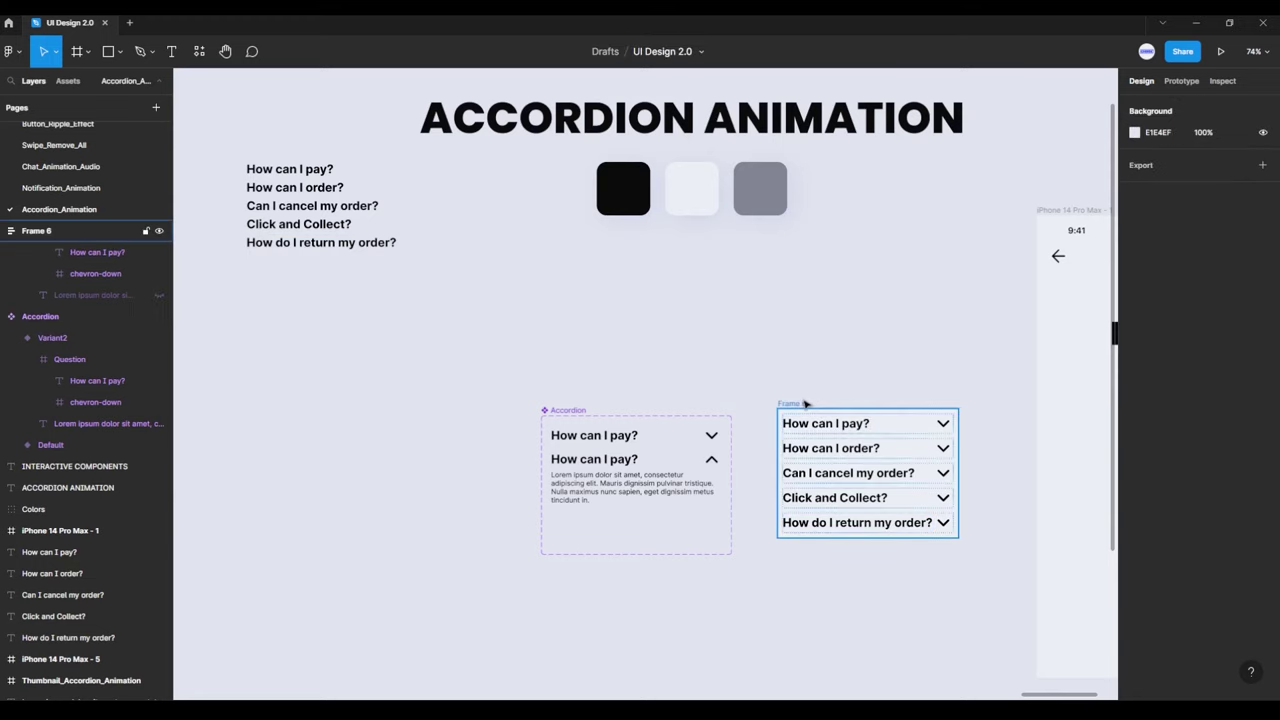
Step: Center the FAQ list horizontally and nudge it up to X 33, Y 366 below the title
{"action": "mouse_move", "coordinate": [880, 366]}
{"action": "left_mouse_down"}
{"action": "mouse_move", "coordinate": [643, 335]}
{"action": "mouse_move", "coordinate": [875, 383]}
{"action": "left_mouse_up"}
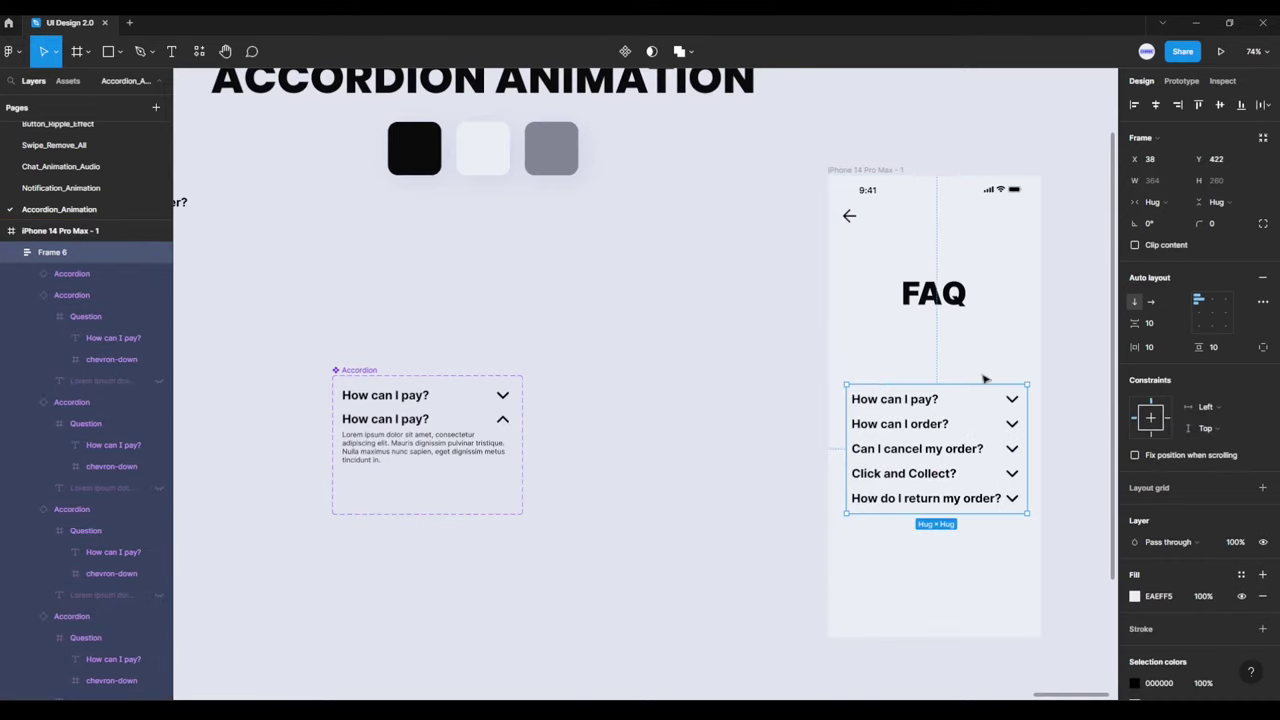
{"action": "left_click", "coordinate": [1155, 105]}
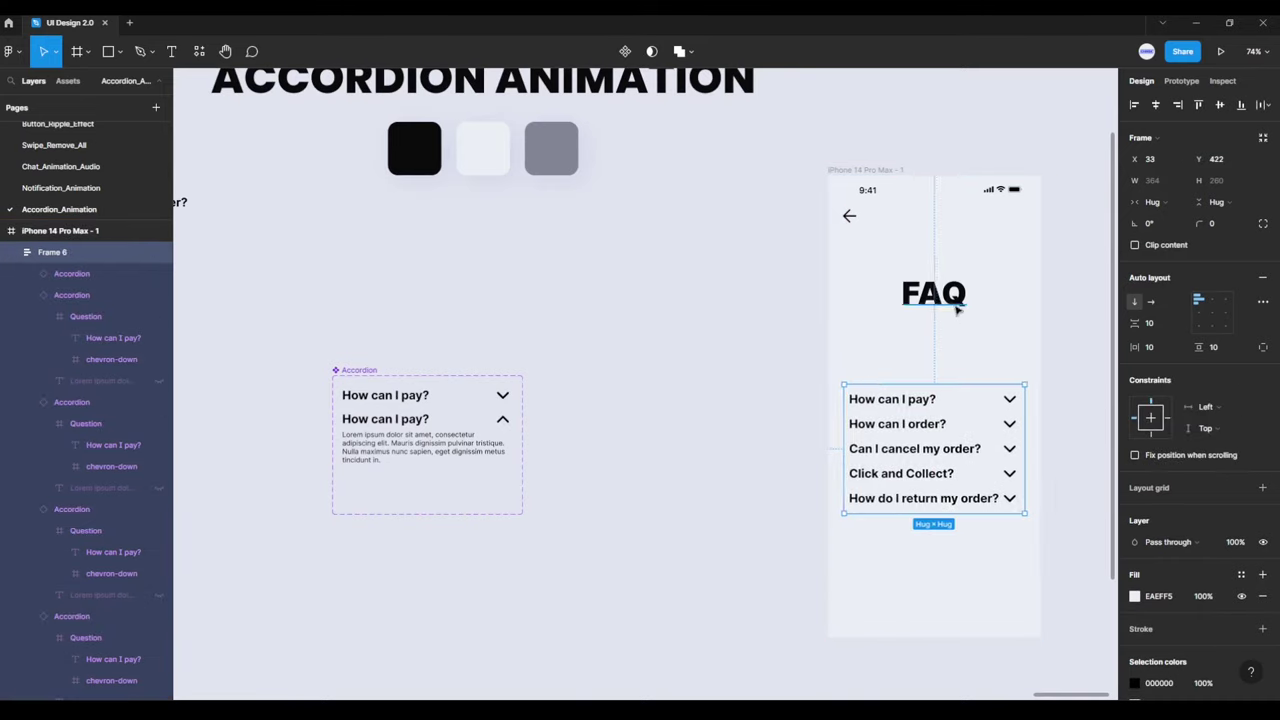
{"action": "key", "text": "Up"}
{"action": "key", "text": "Up"}
{"action": "key", "text": "Up"}
{"action": "key", "text": "Up"}
{"action": "key", "text": "Up"}
{"action": "key", "text": "Up"}
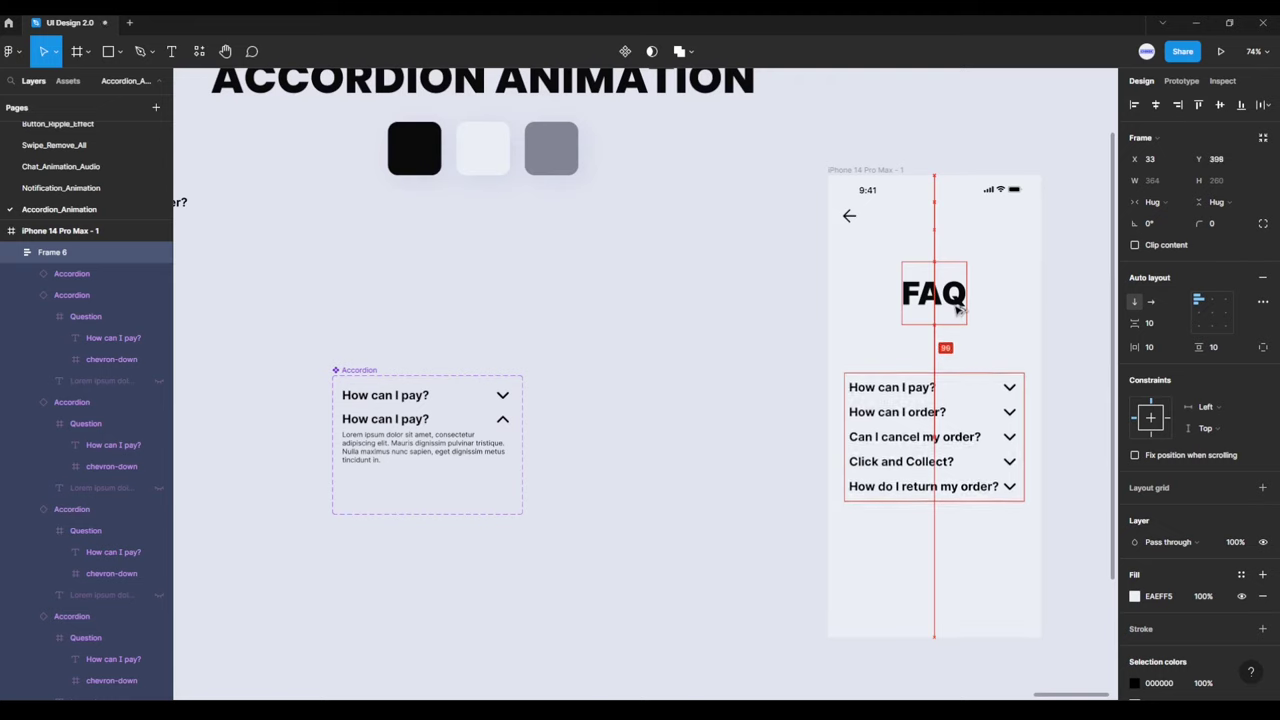
{"action": "key", "text": "Up"}
{"action": "key", "text": "Up"}
{"action": "key", "text": "Up"}
{"action": "key", "text": "Up"}
{"action": "key", "text": "Up"}
{"action": "key", "text": "Up"}
{"action": "key", "text": "Up"}
{"action": "key", "text": "Up"}
{"action": "key", "text": "Up"}
{"action": "key", "text": "Up"}
{"action": "key", "text": "Up"}
{"action": "key", "text": "Up"}
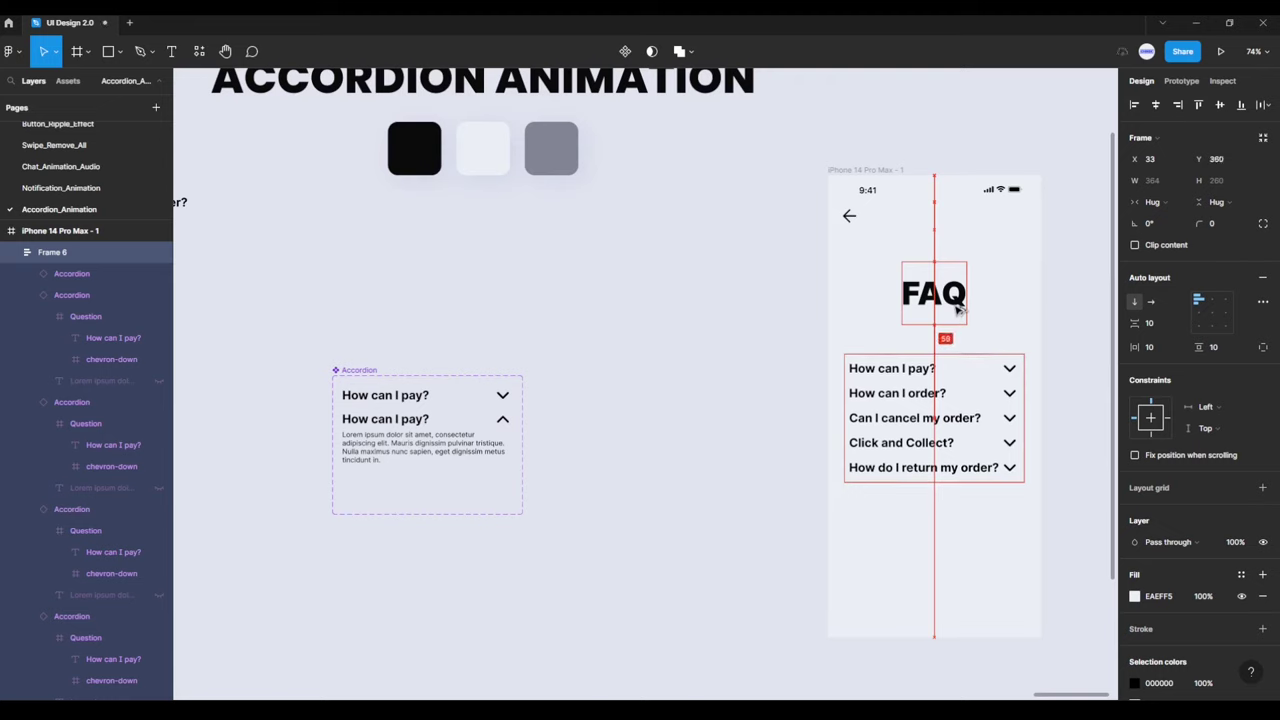
{"action": "key", "text": "Down"}
{"action": "key", "text": "Down"}
{"action": "key", "text": "Down"}
{"action": "key", "text": "Down"}
{"action": "key", "text": "Down"}
{"action": "key", "text": "Down"}
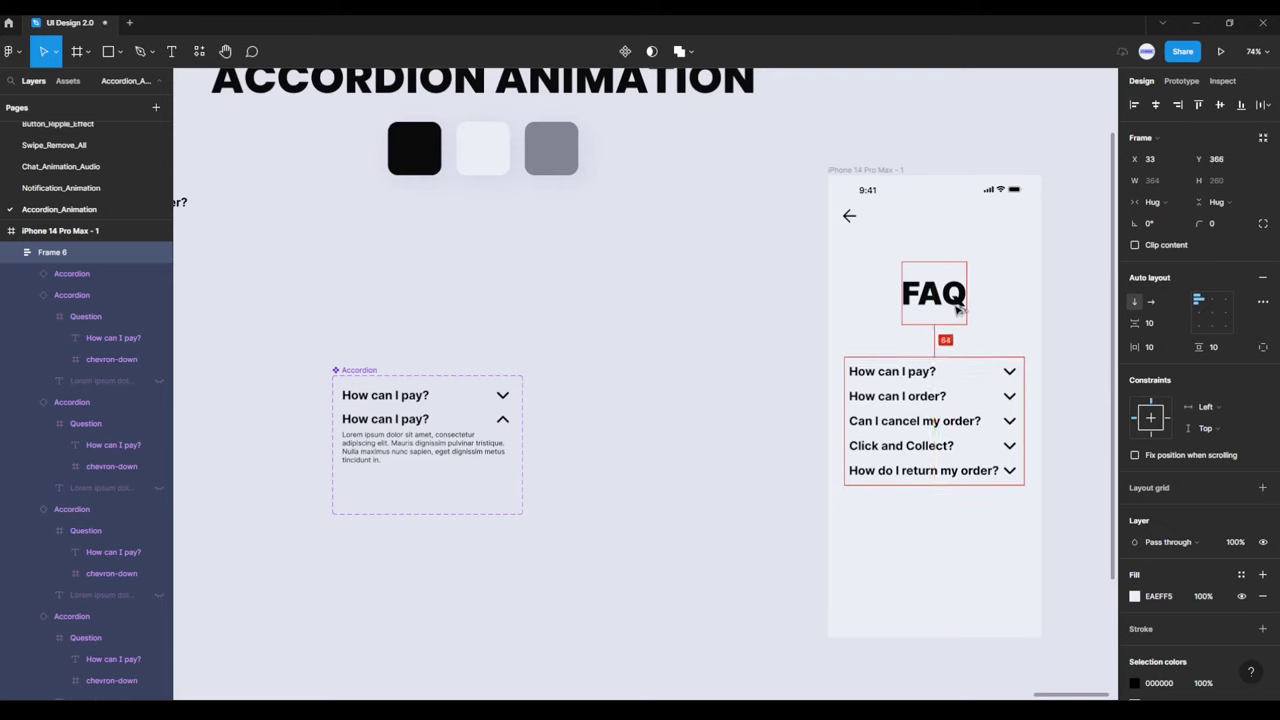
{"action": "left_click", "coordinate": [1060, 292]}
Step: Set the iPhone 14 Pro Max - 1 frame's overflow scrolling to Vertical scrolling
{"action": "scroll", "coordinate": [908, 297], "scroll_direction": "right", "scroll_amount": 3}
{"action": "scroll", "coordinate": [906, 323], "scroll_direction": "up", "scroll_amount": 2}
{"action": "scroll", "coordinate": [924, 345], "scroll_direction": "up", "scroll_amount": 2}
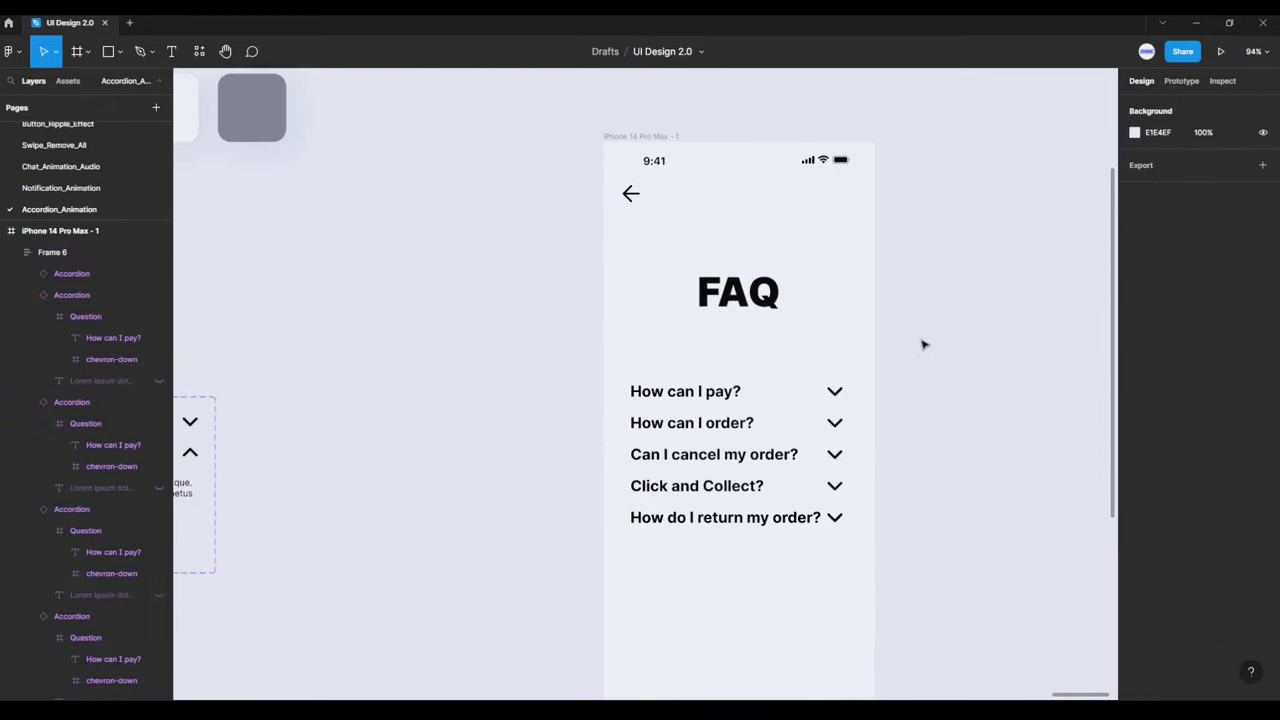
{"action": "scroll", "coordinate": [924, 320], "scroll_direction": "down", "scroll_amount": 2}
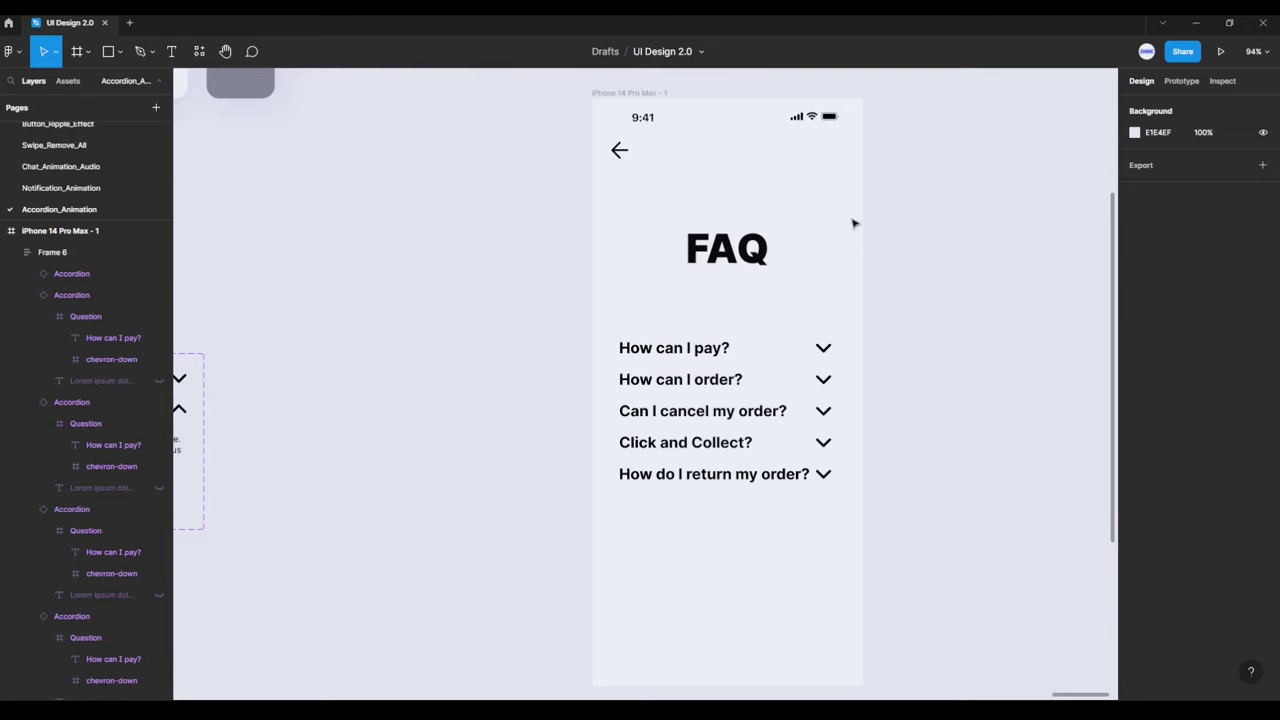
{"action": "left_click", "coordinate": [664, 94]}
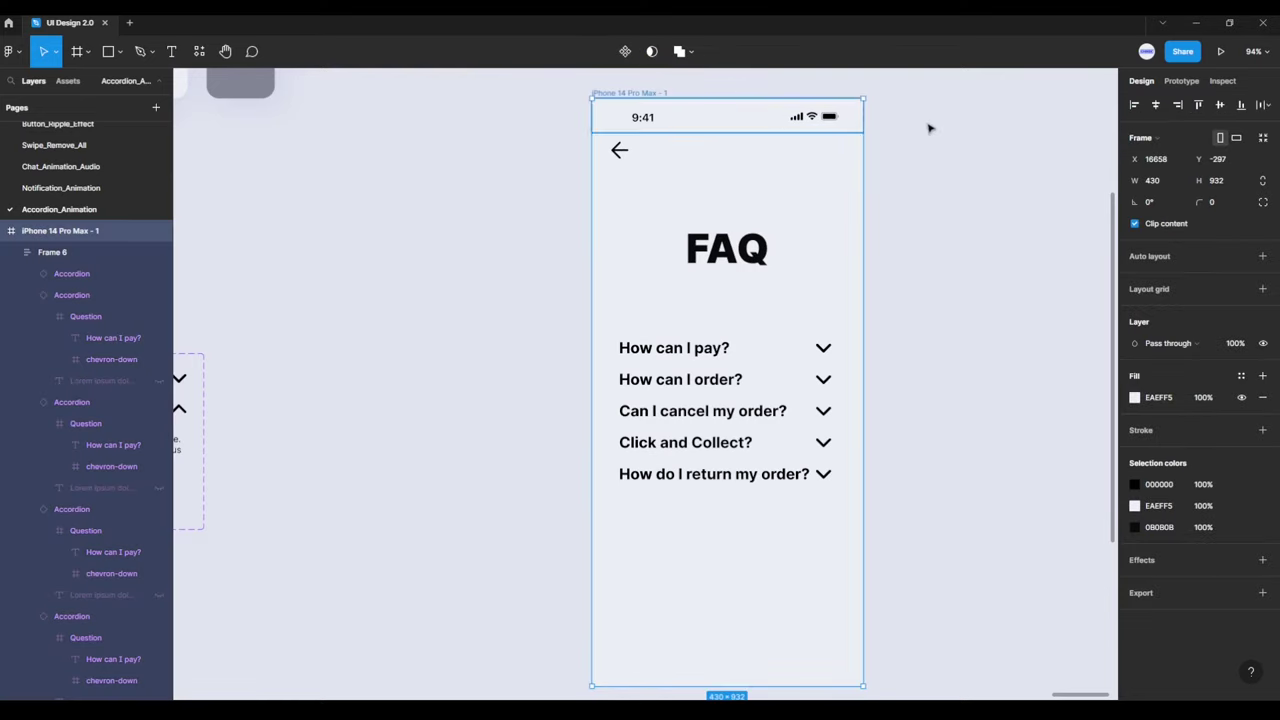
{"action": "left_click", "coordinate": [1180, 81]}
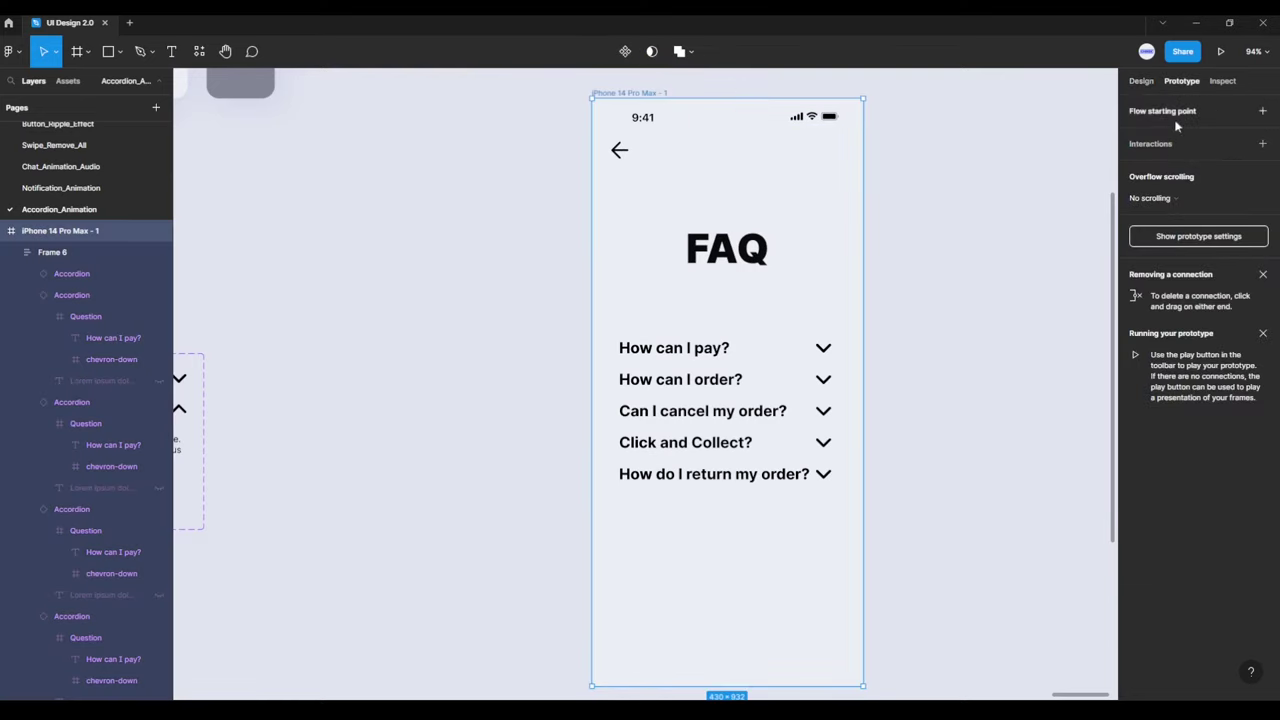
{"action": "left_click", "coordinate": [1167, 204]}
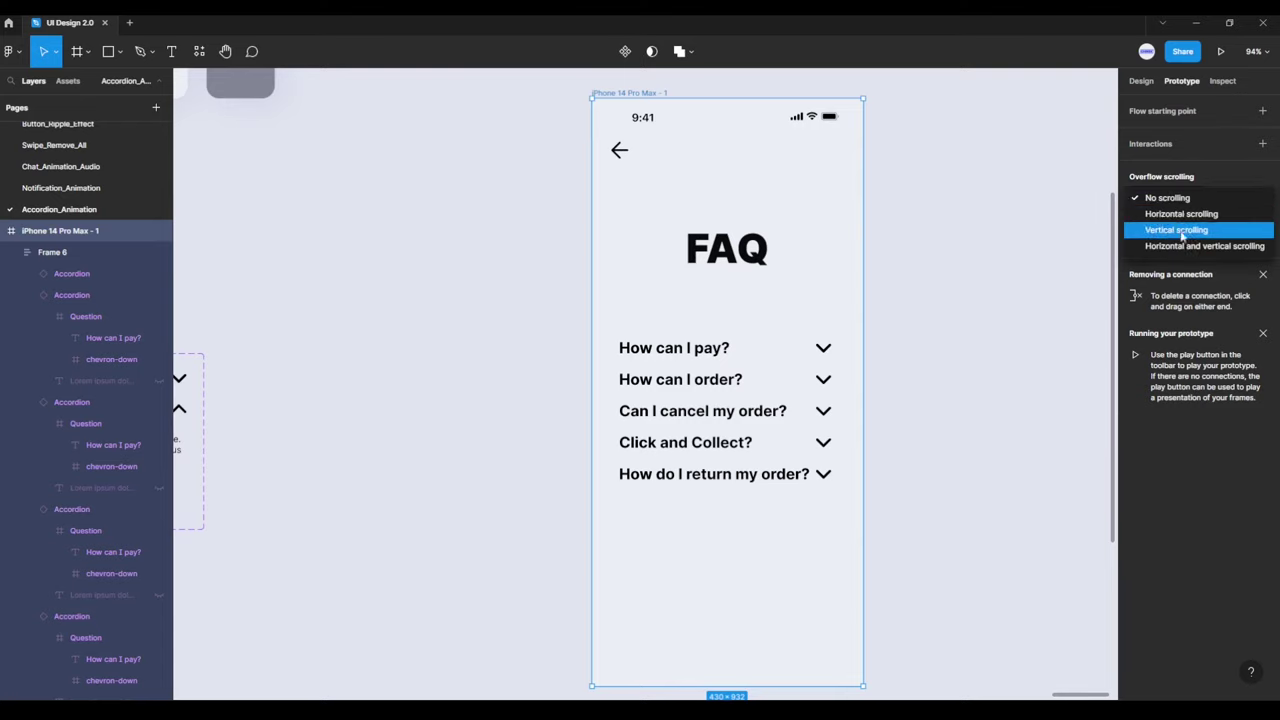
{"action": "left_click", "coordinate": [1182, 232]}
{"action": "left_click", "coordinate": [1074, 254]}
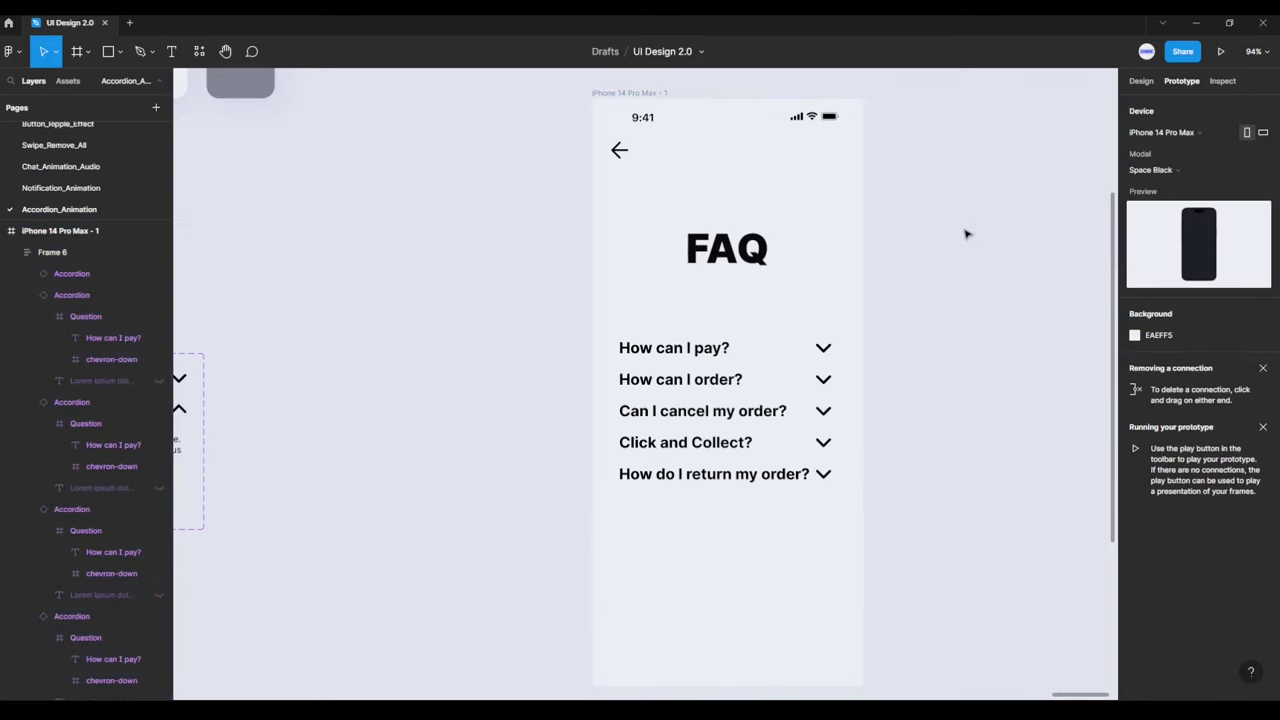
{"action": "left_click", "coordinate": [812, 118]}
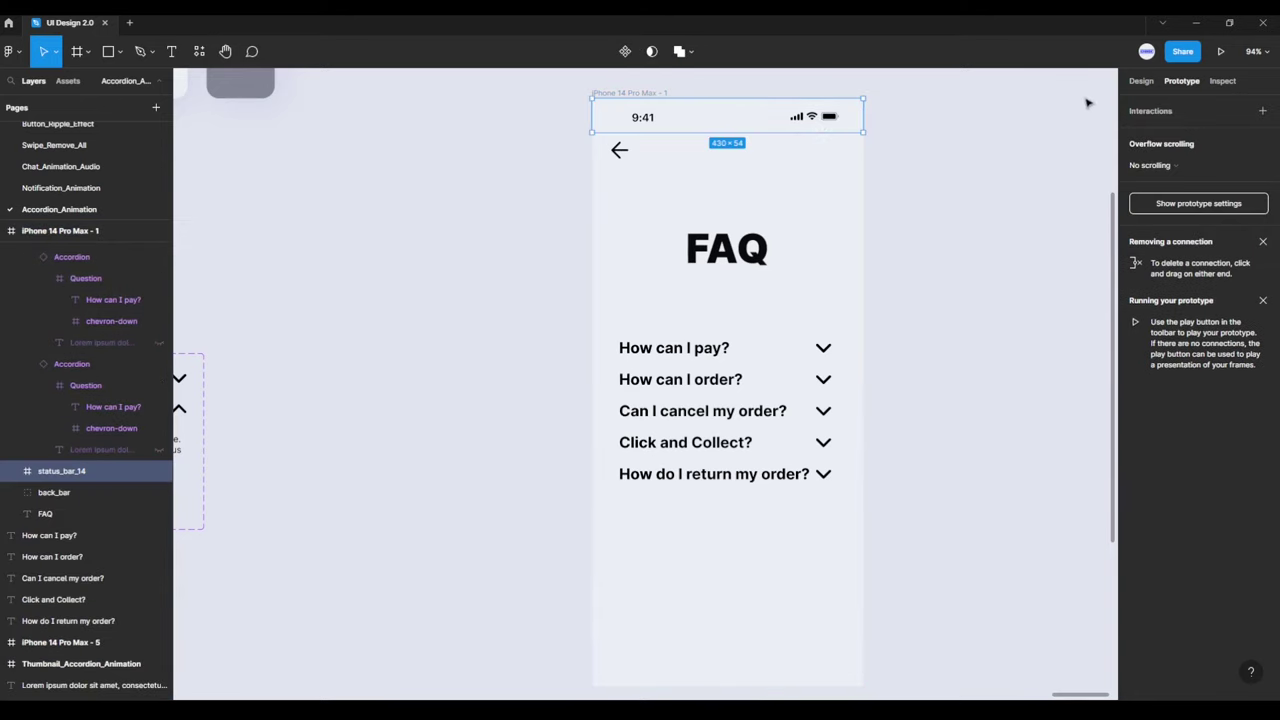
Step: Fix the status_bar_14 and back_bar layers in position when scrolling
{"action": "left_click", "coordinate": [1140, 82]}
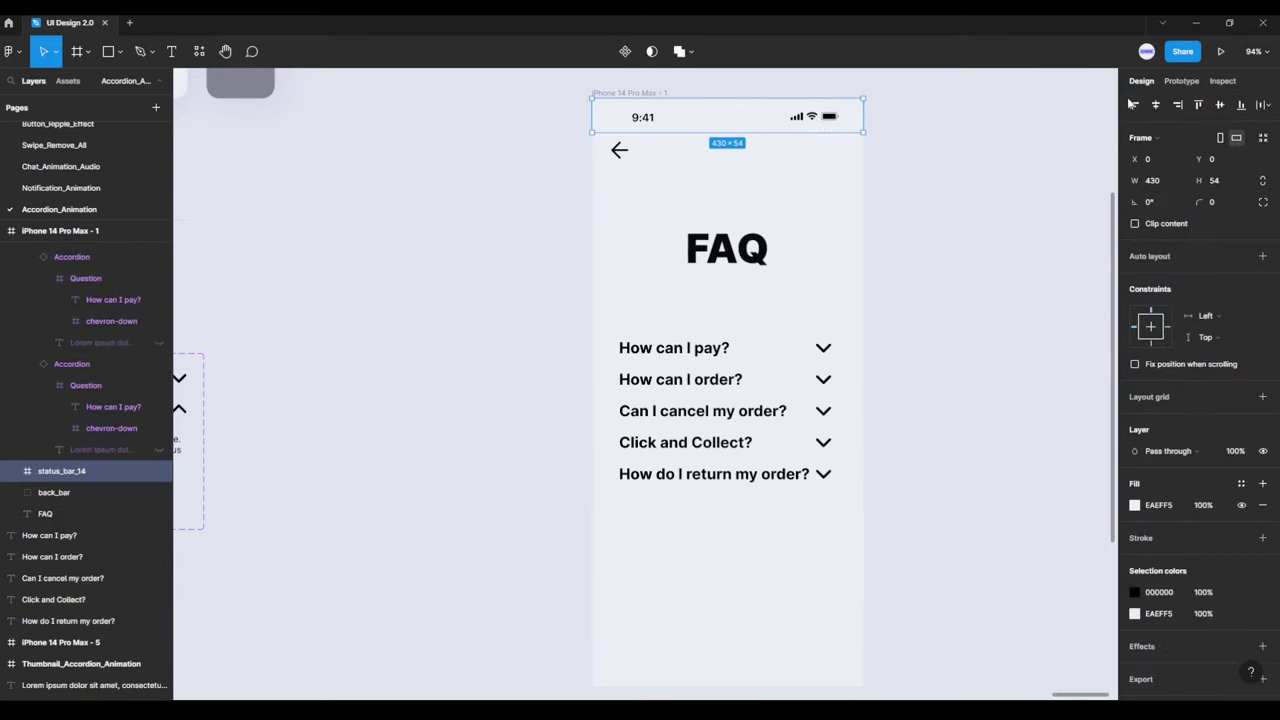
{"action": "left_click", "coordinate": [1135, 365]}
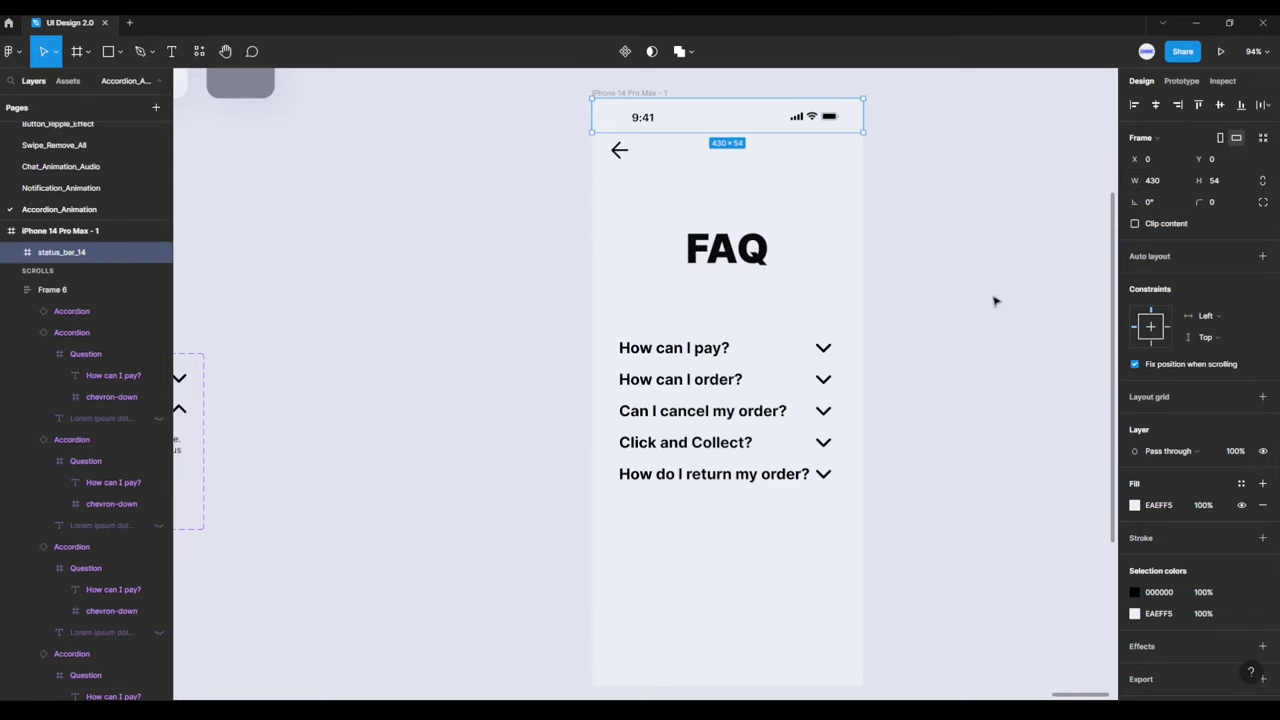
{"action": "left_click", "coordinate": [818, 160]}
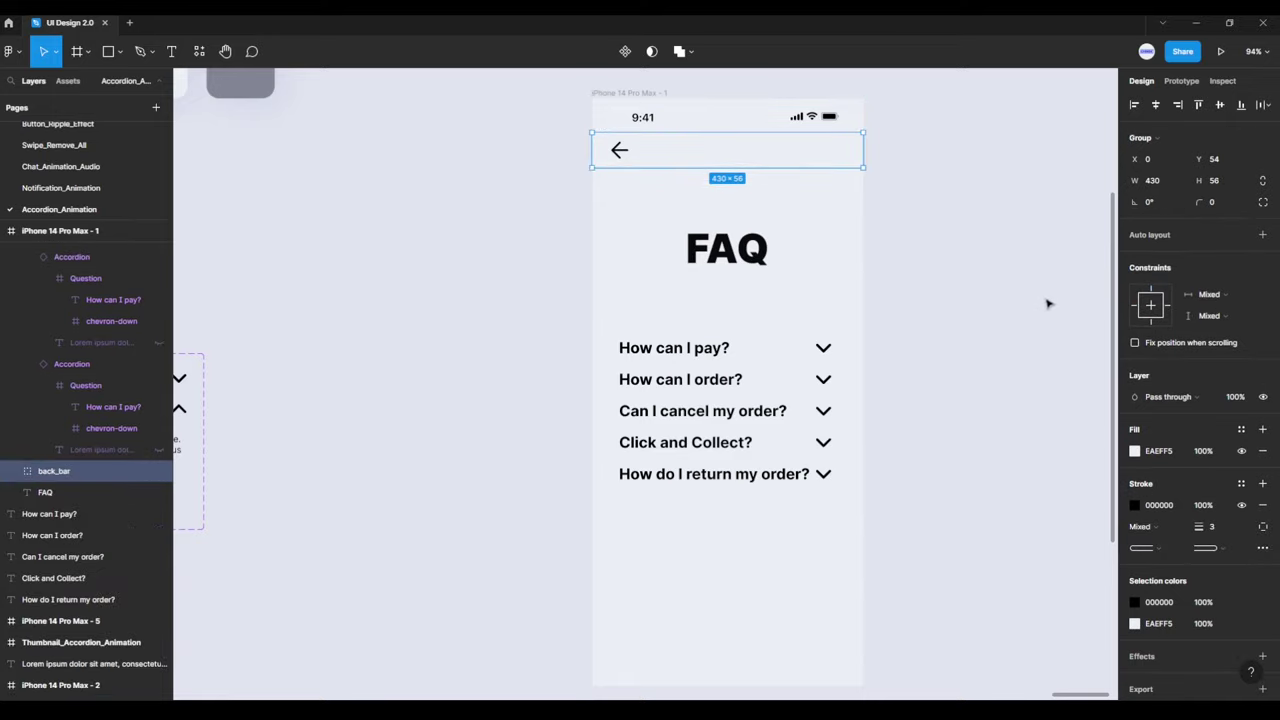
{"action": "left_click", "coordinate": [1135, 343]}
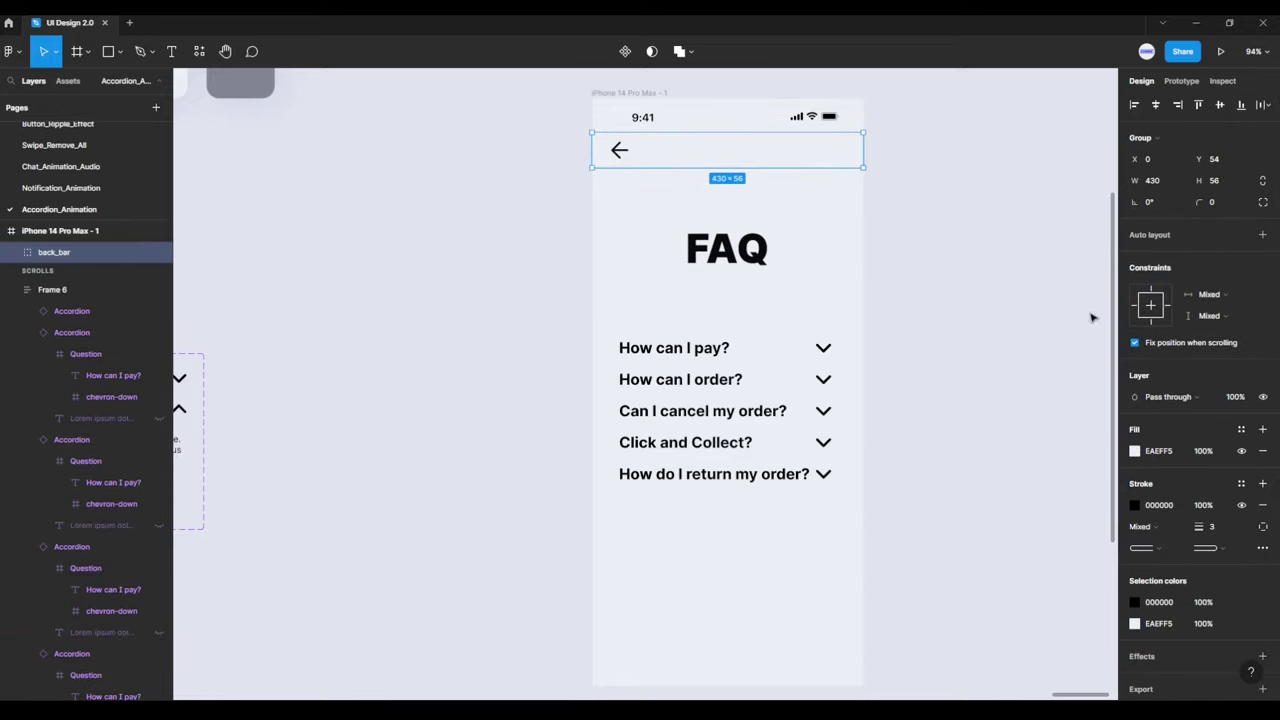
{"action": "left_click", "coordinate": [1027, 294]}
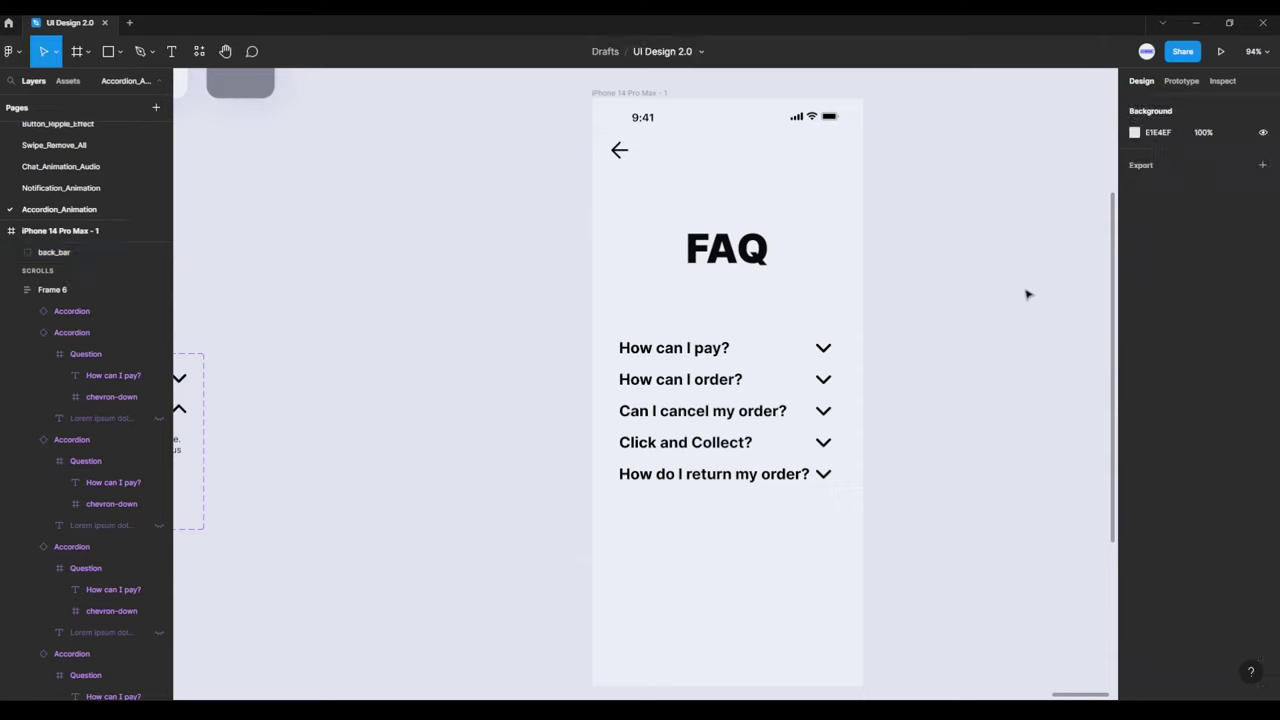
{"action": "left_click", "coordinate": [657, 97]}
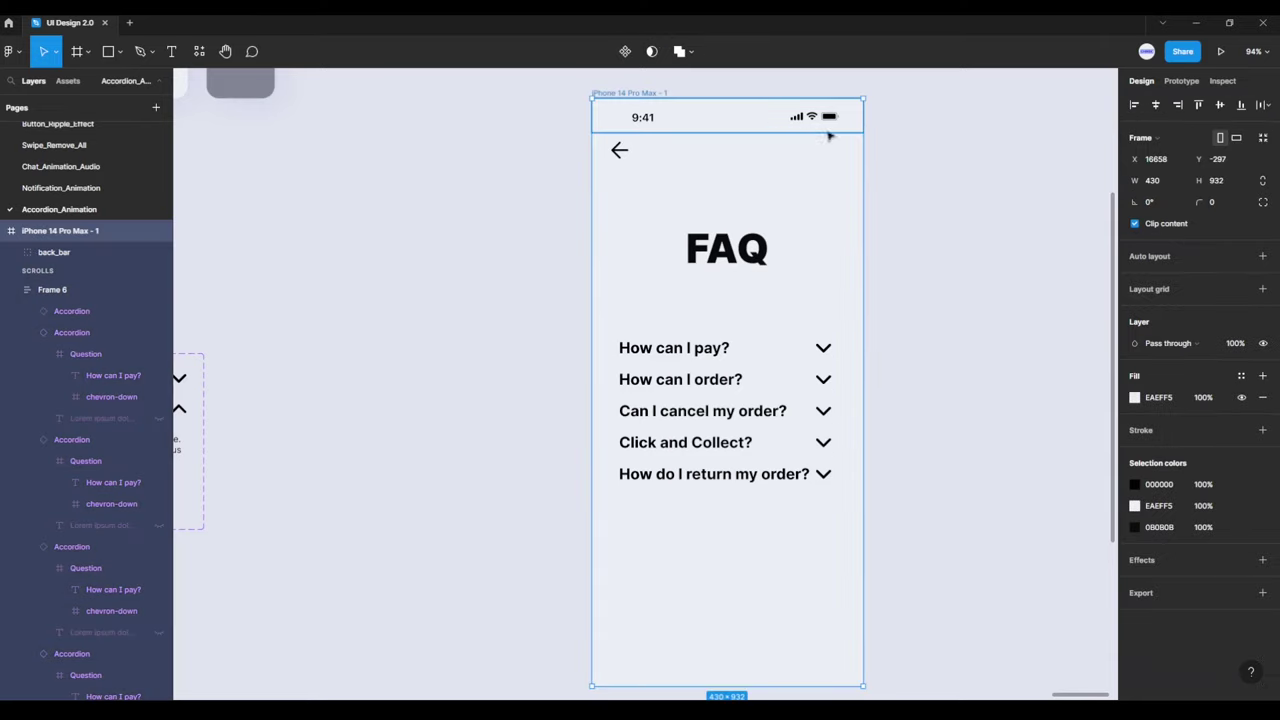
{"action": "left_click", "coordinate": [1220, 51]}
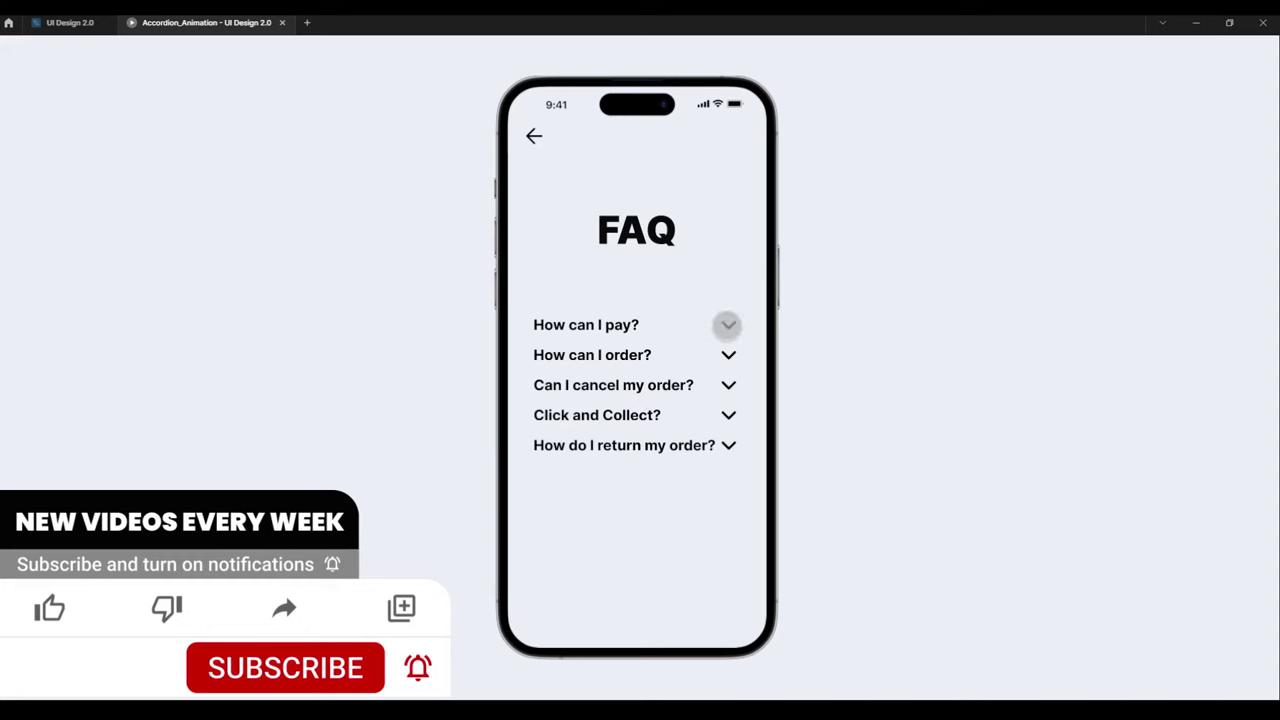
Step: Expand all five FAQ questions in the presented prototype, top to bottom
{"action": "left_click", "coordinate": [728, 325]}
{"action": "left_click", "coordinate": [728, 397]}
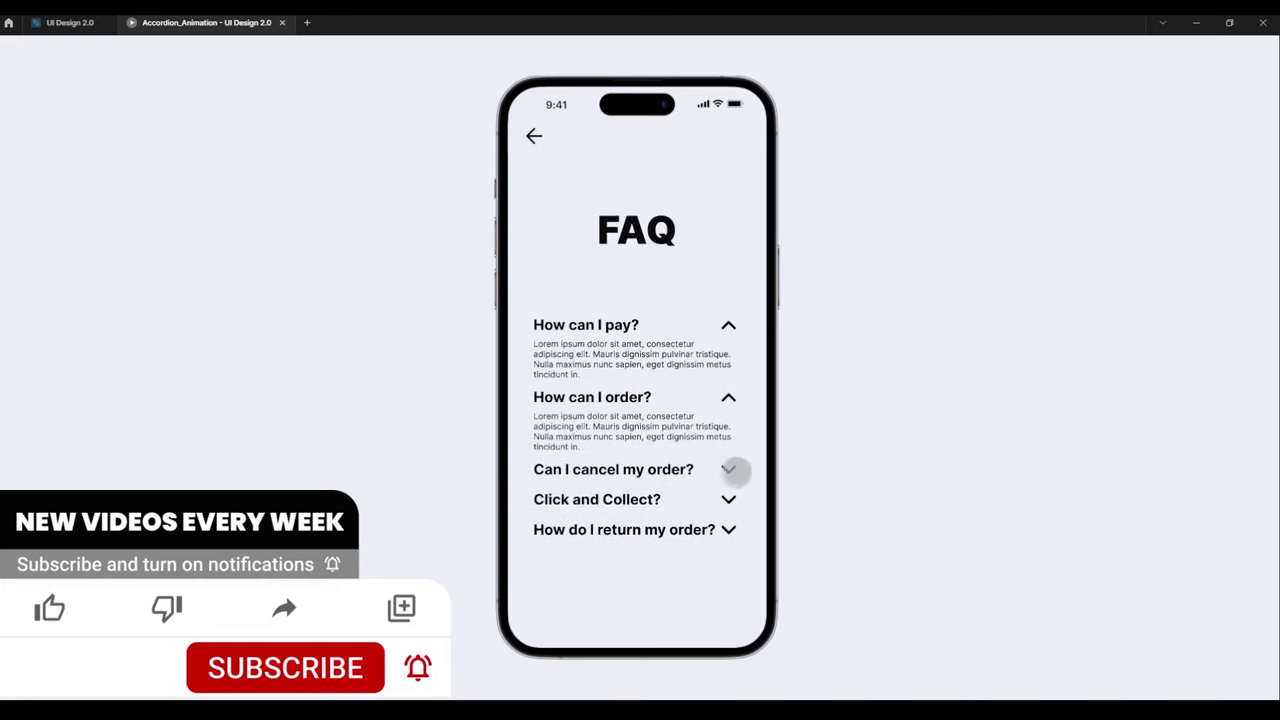
{"action": "left_click", "coordinate": [729, 469]}
{"action": "left_click", "coordinate": [729, 540]}
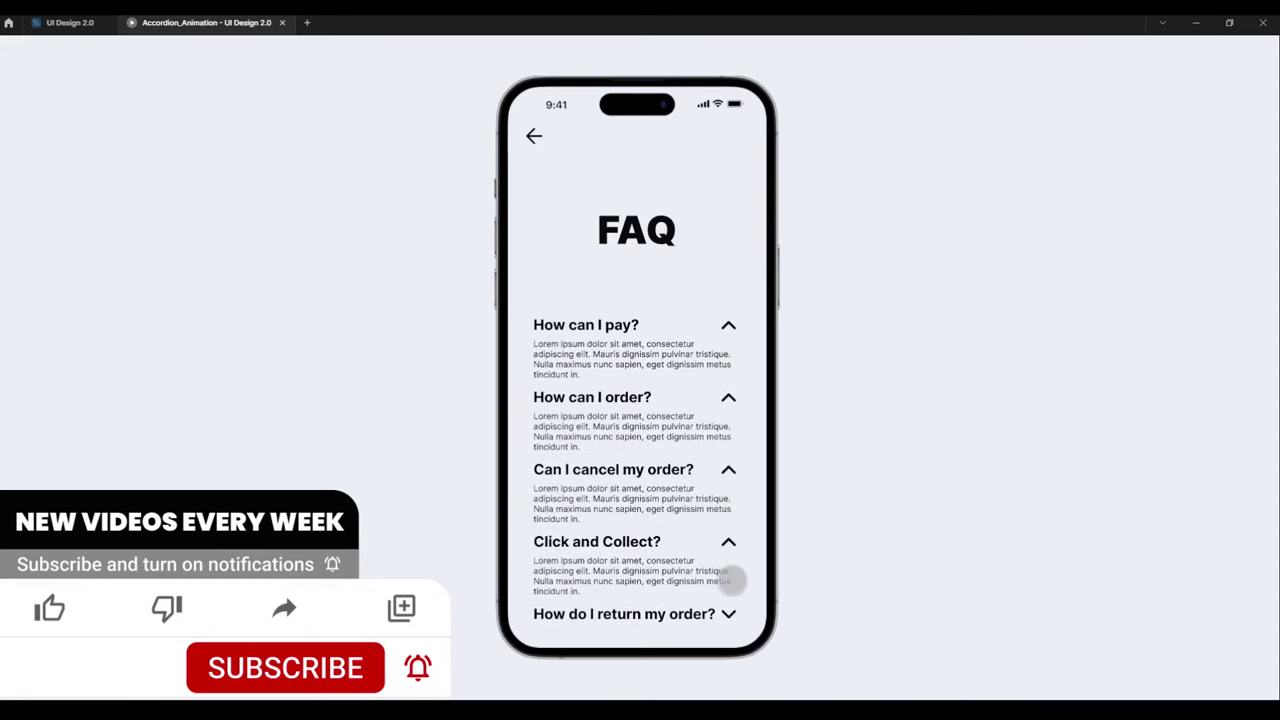
{"action": "left_click", "coordinate": [728, 614]}
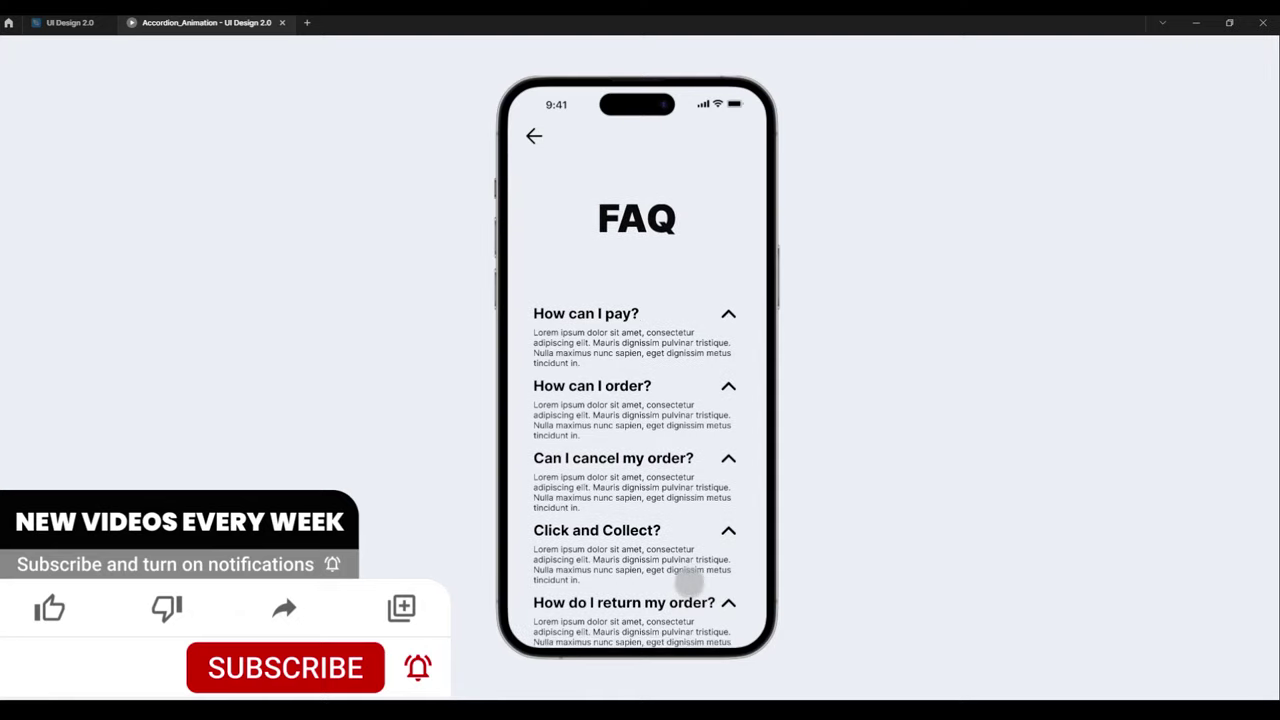
Step: Scroll the prototype, then collapse all five questions from bottom to top
{"action": "left_click_drag", "start_coordinate": [686, 529], "coordinate": [686, 392]}
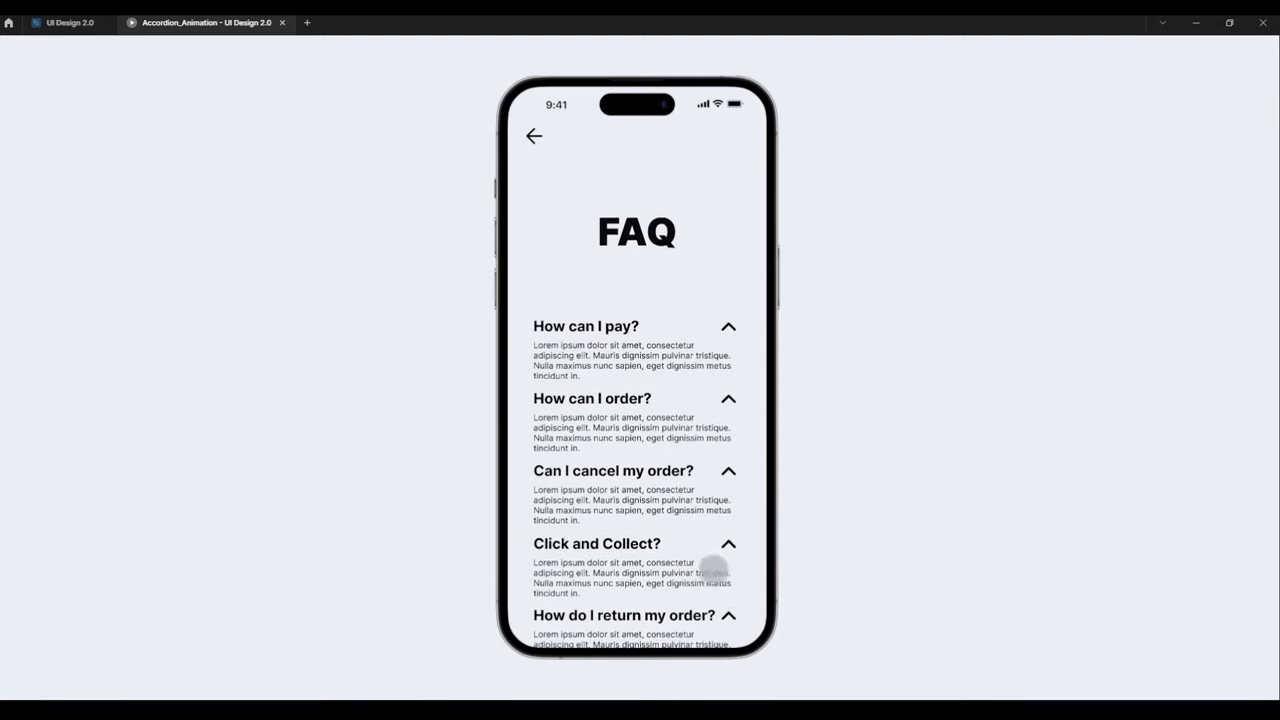
{"action": "left_click", "coordinate": [731, 614]}
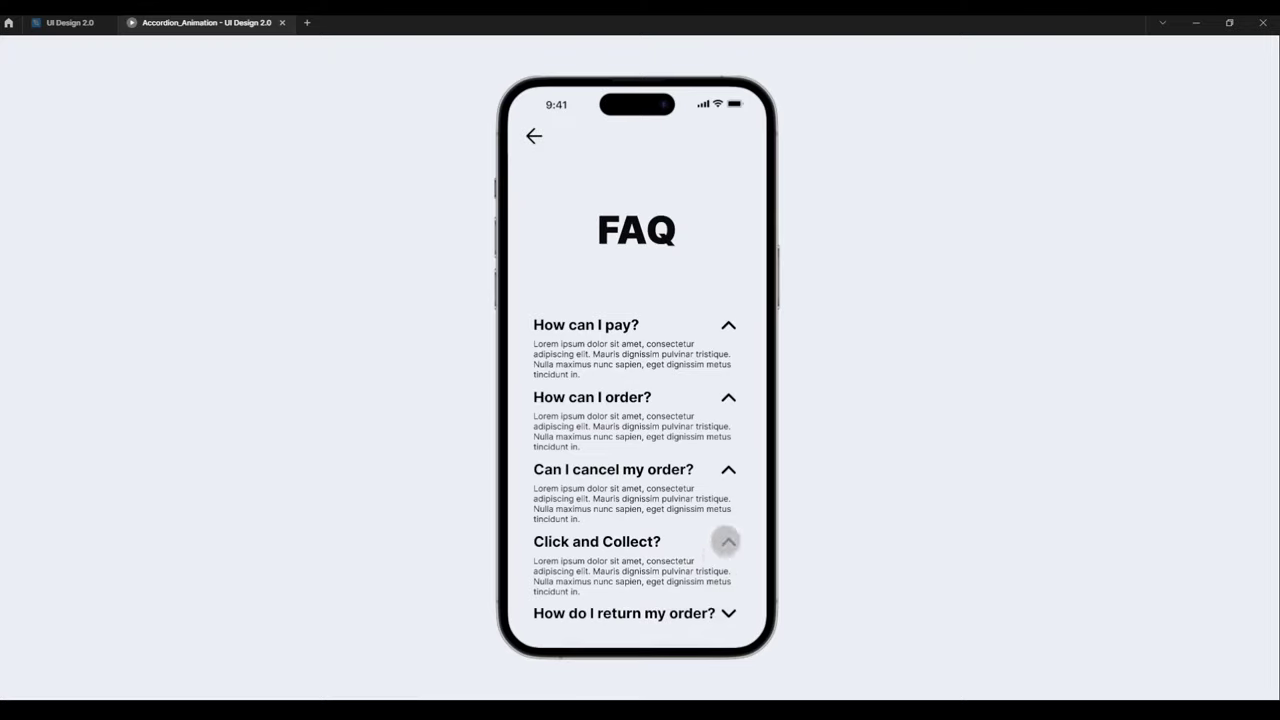
{"action": "left_click", "coordinate": [726, 541]}
{"action": "left_click", "coordinate": [727, 469]}
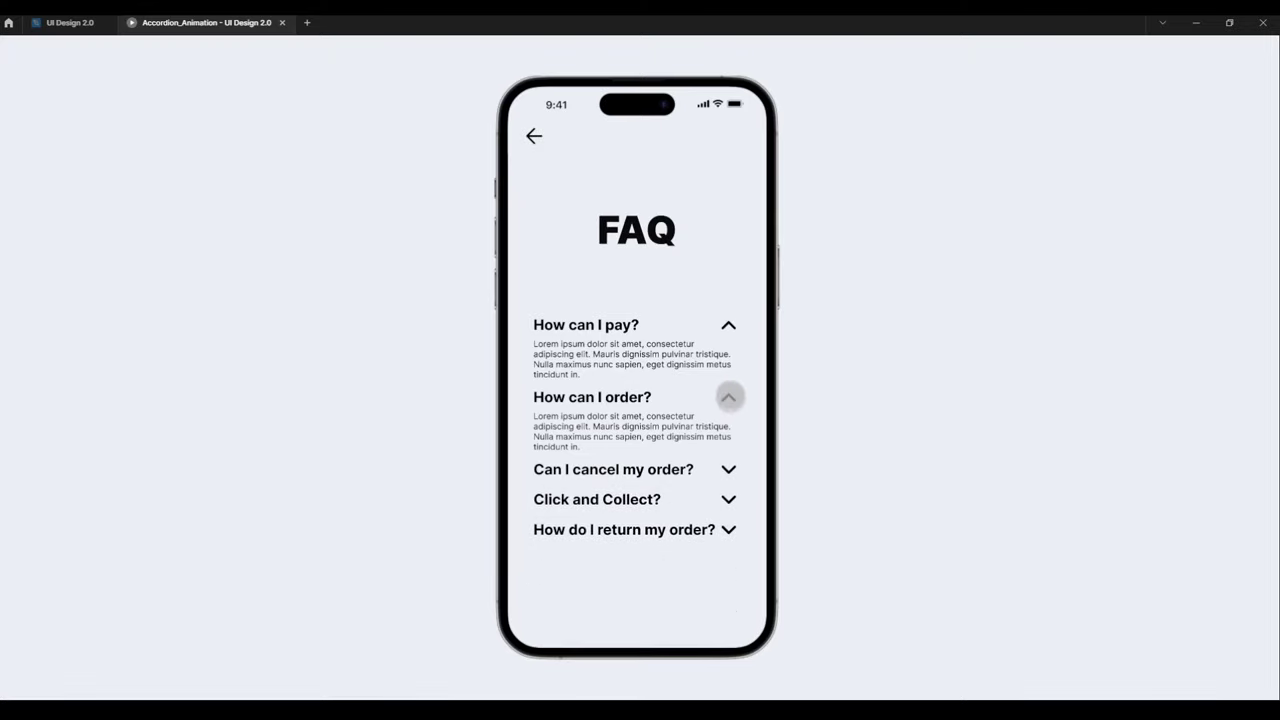
{"action": "left_click", "coordinate": [728, 397]}
{"action": "left_click", "coordinate": [728, 325]}
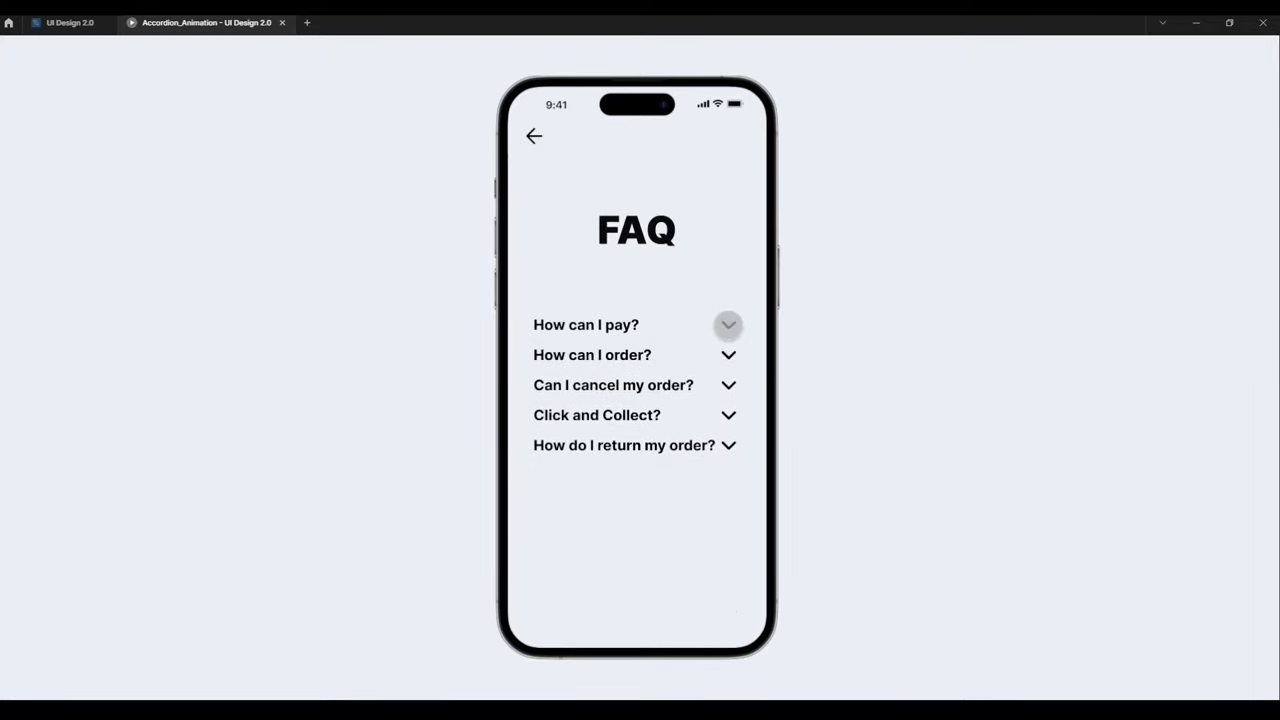